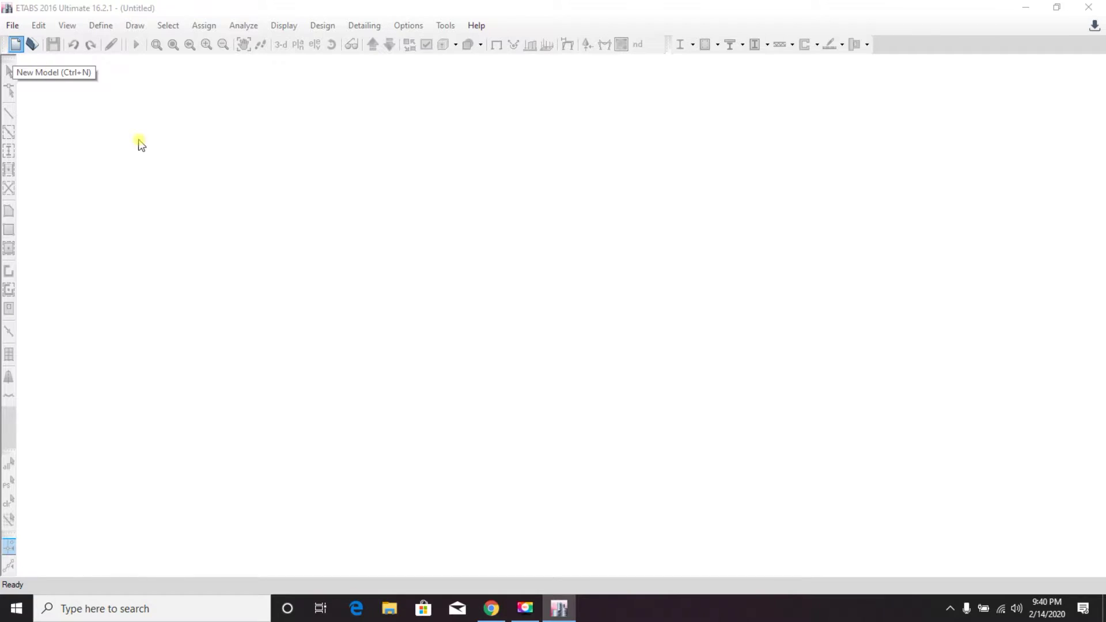
Initialize a new model with the saved user default settings, reaching the quick template setup
drag(534, 182, 498, 136)
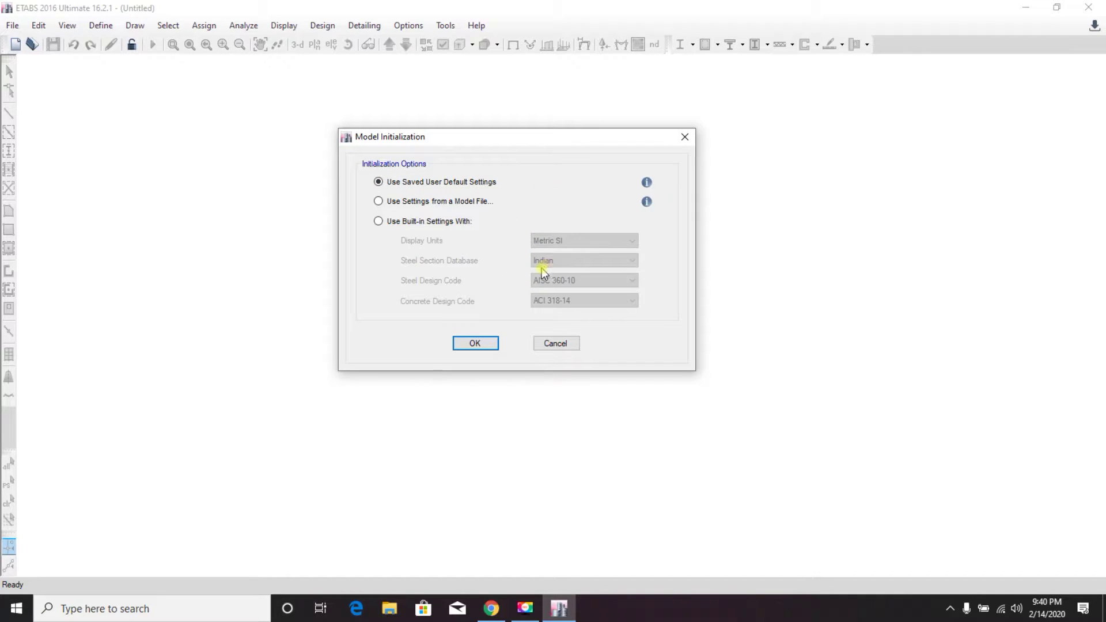
click(476, 346)
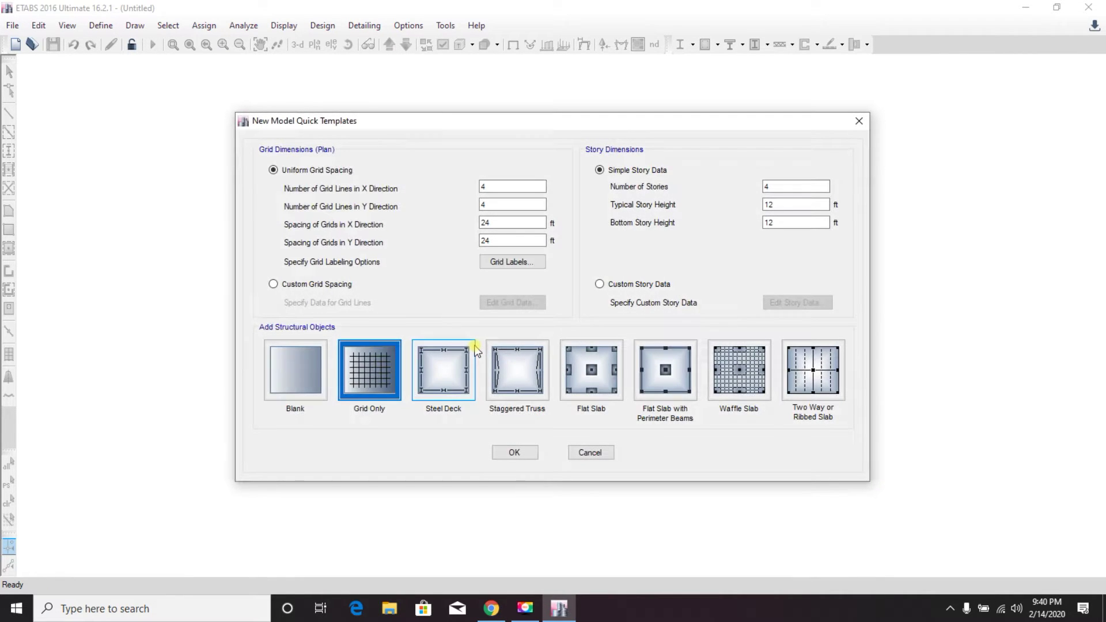
drag(517, 124, 470, 68)
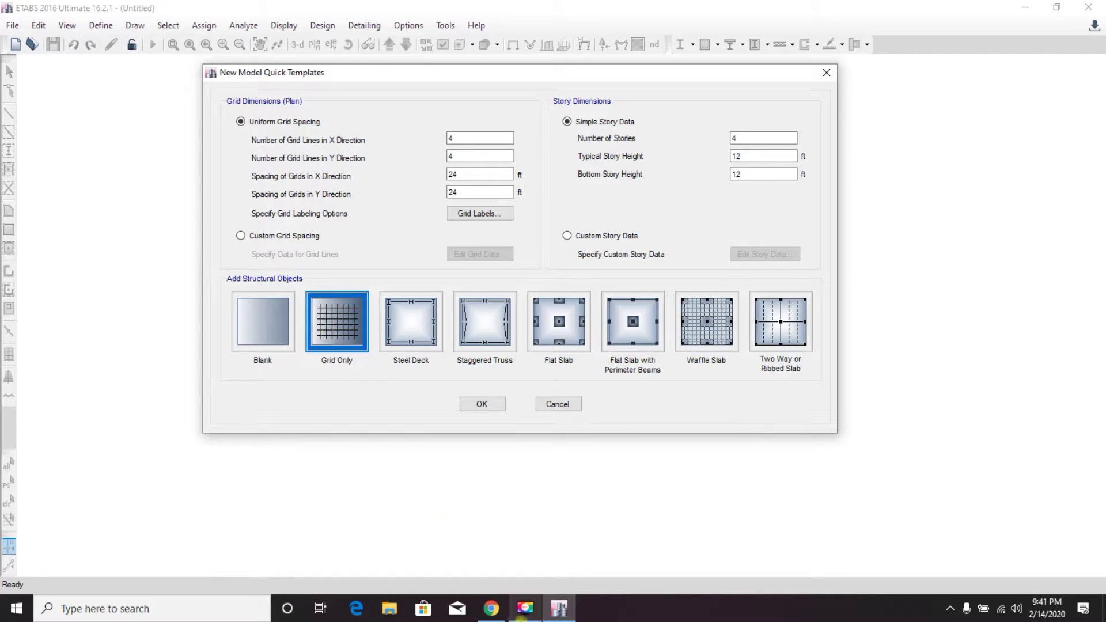
Following the reference truss figure in Chrome, set the ETABS template to 2 grid lines in X and 1 in Y
click(490, 614)
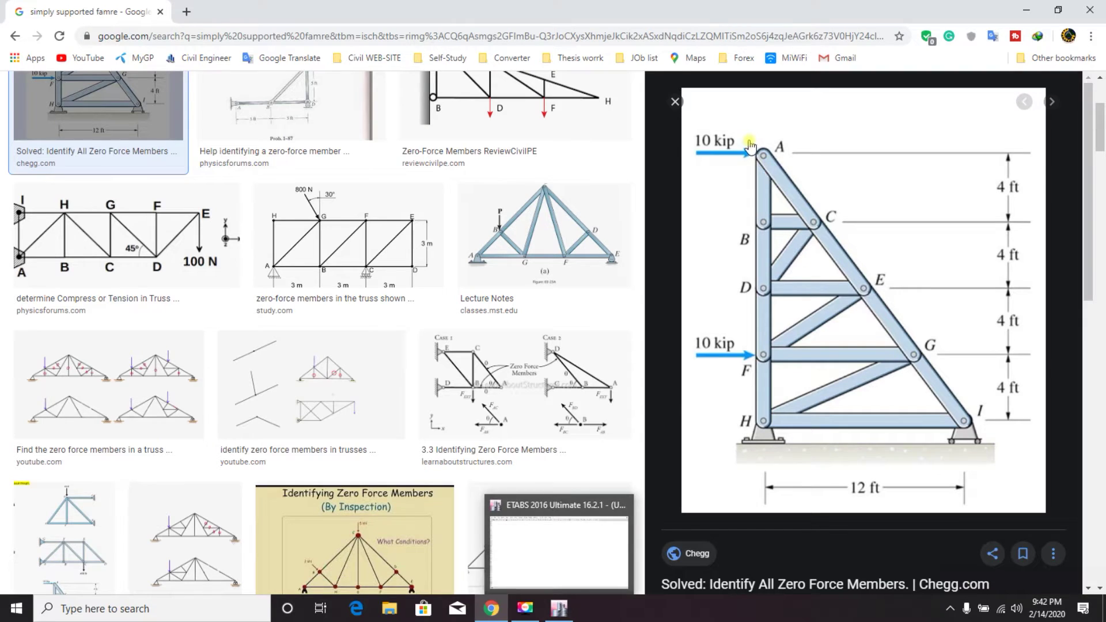
click(557, 608)
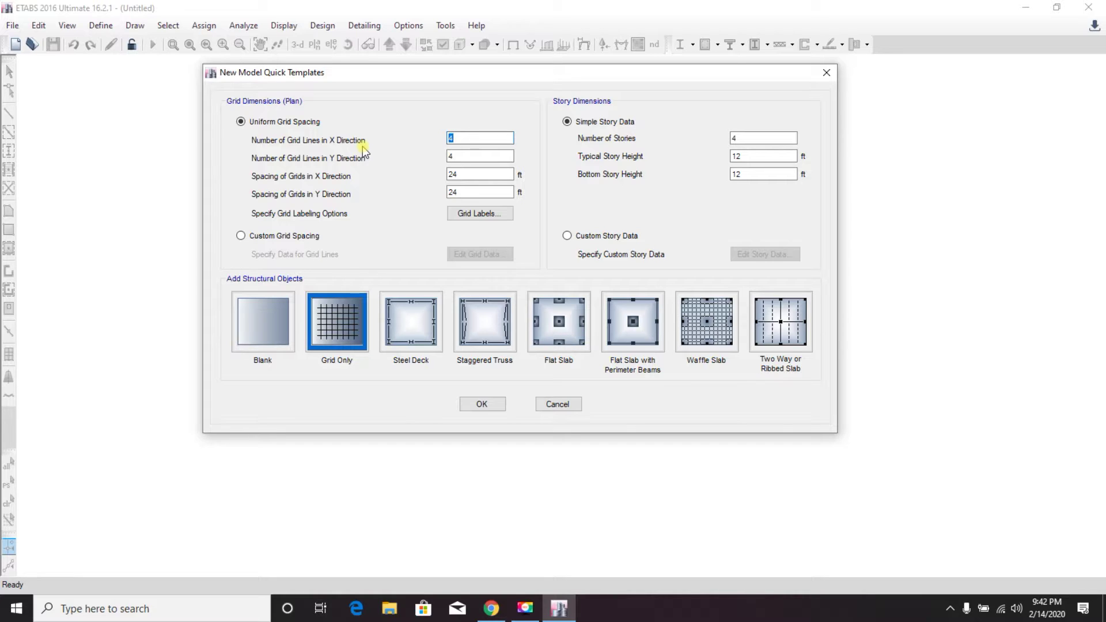
text(2)
key(Tab)
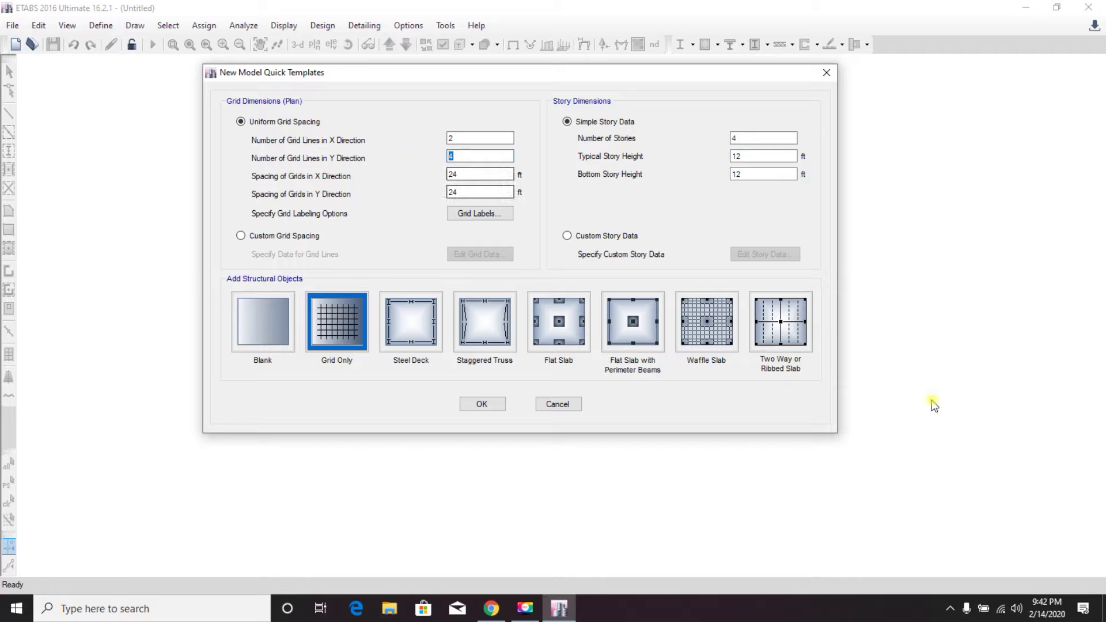
click(1031, 583)
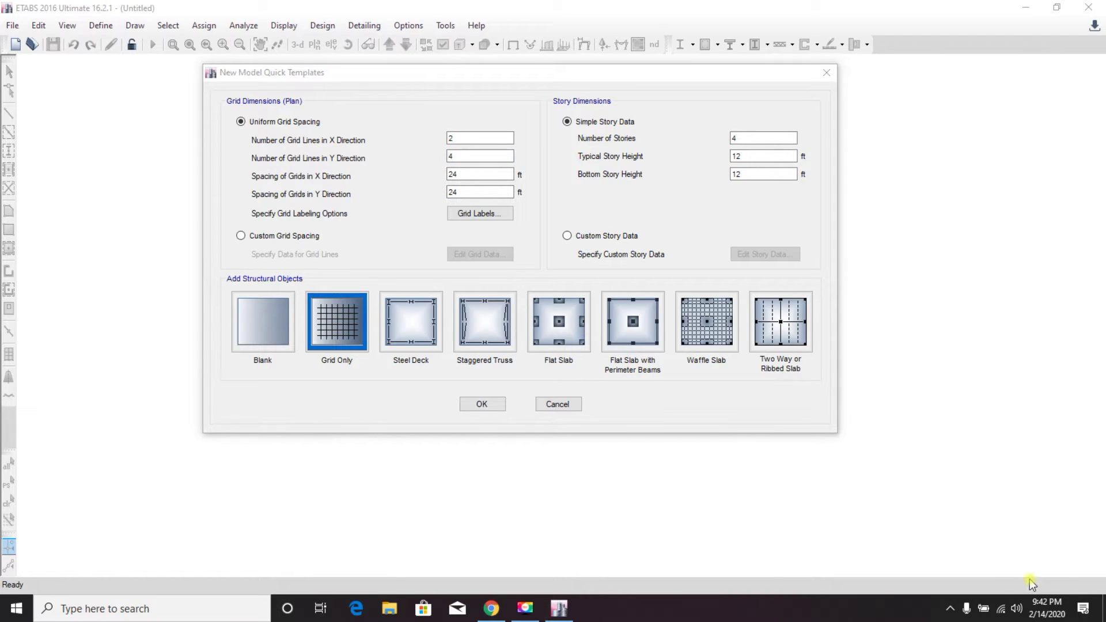
click(448, 141)
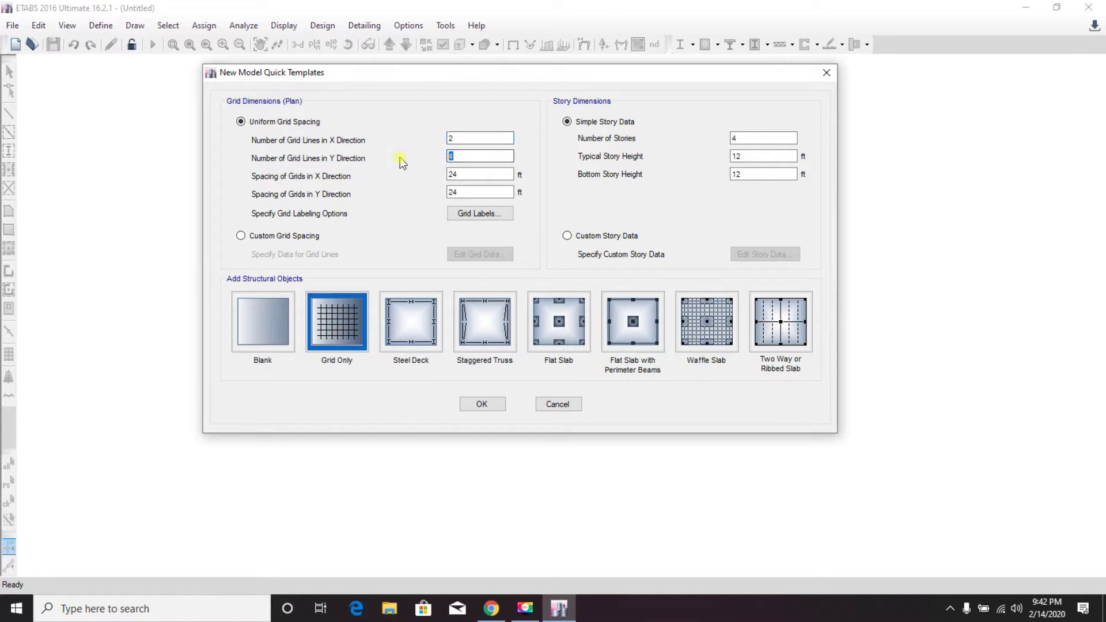
text(1)
Check the panel heights in the Chrome truss figure and set the typical and bottom story heights to 4 ft in ETABS
click(737, 139)
key(Tab)
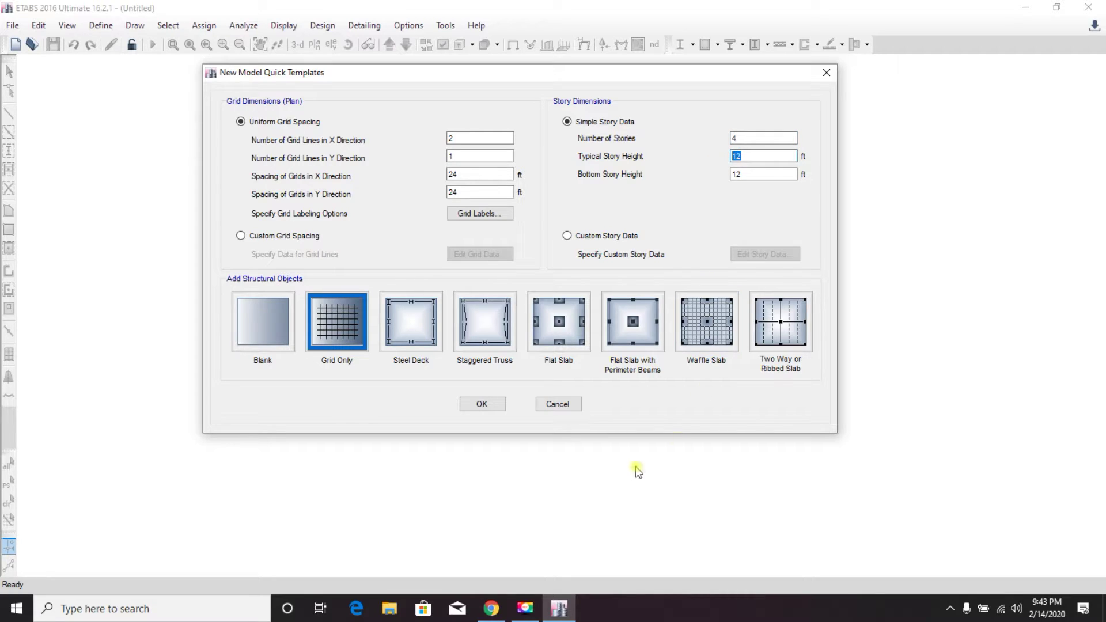
click(491, 609)
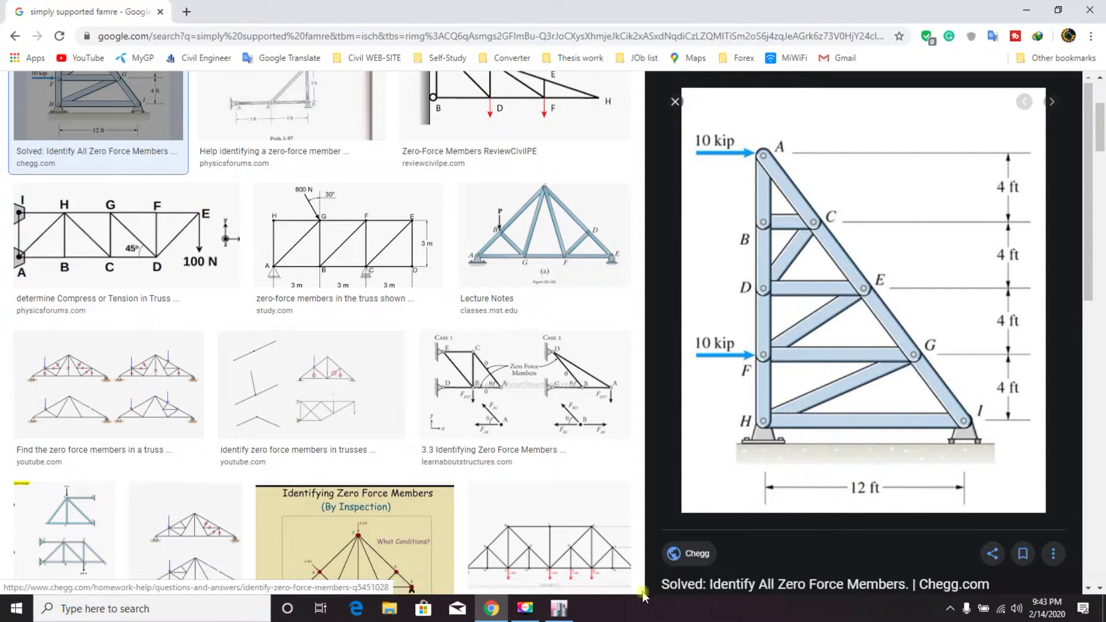
click(559, 609)
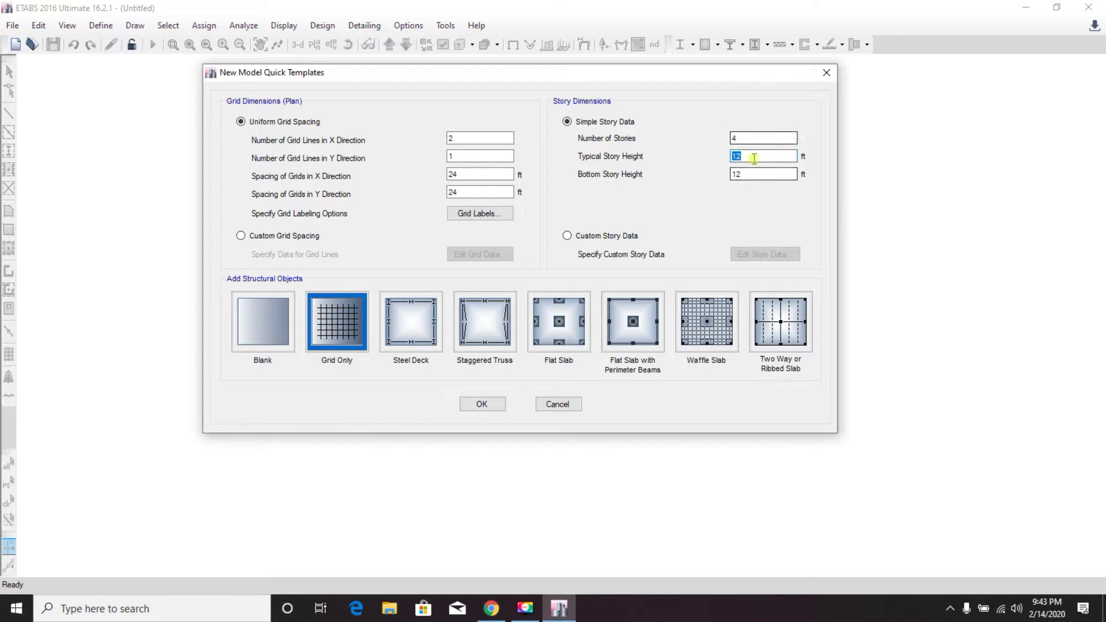
text(4)
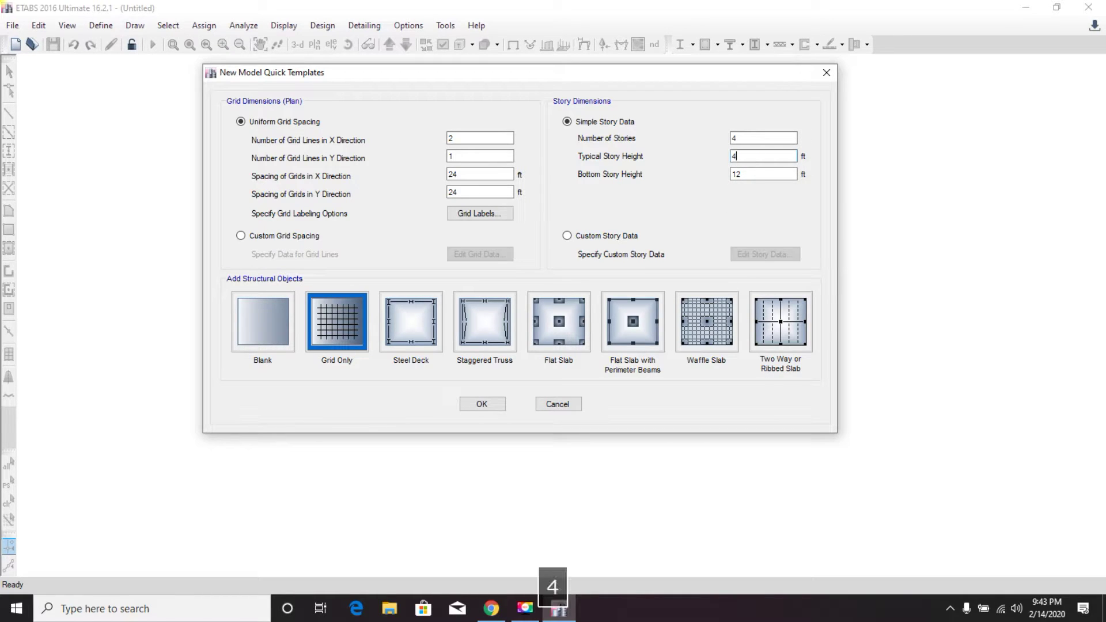
double_click(762, 178)
text(4)
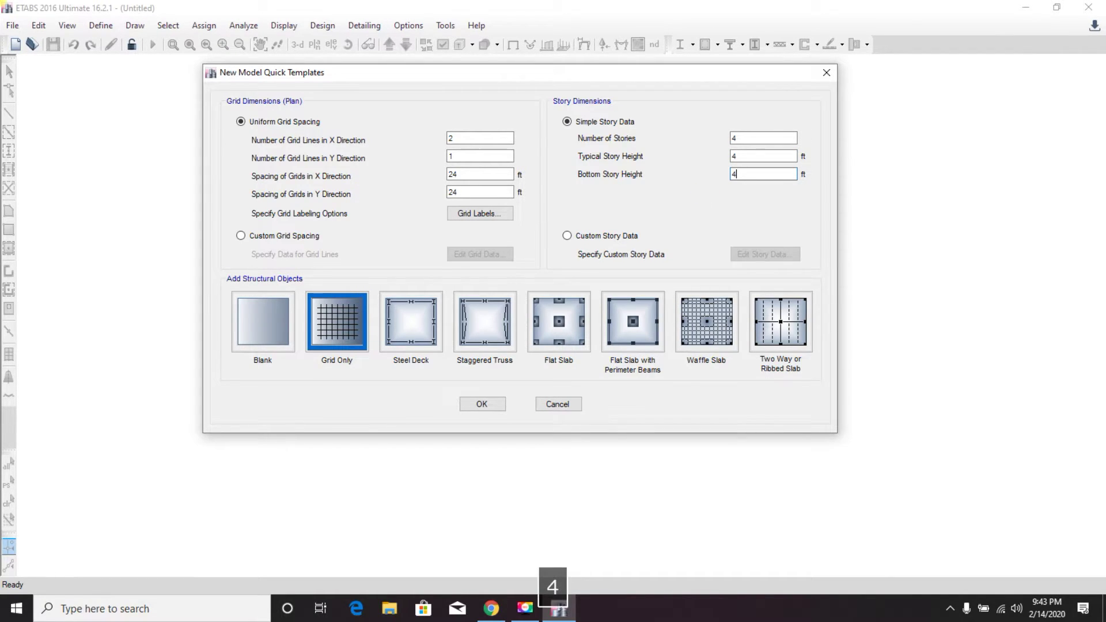
Set the X grid spacing to 12 ft and create the Grid Only model
double_click(454, 174)
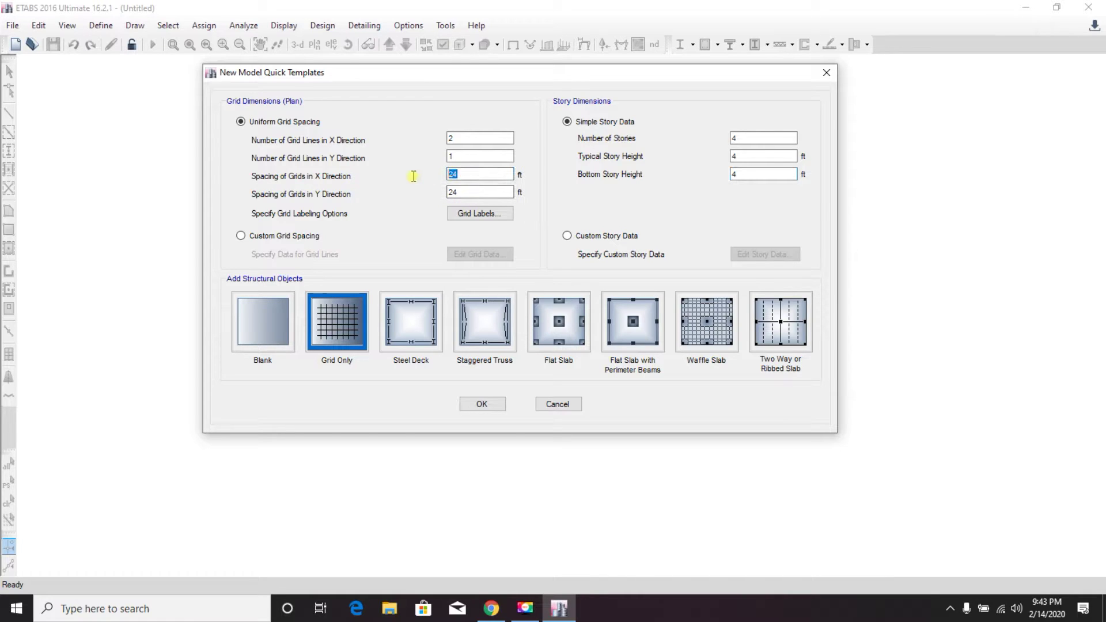
text(1)
click(456, 194)
drag(465, 194, 449, 194)
click(483, 405)
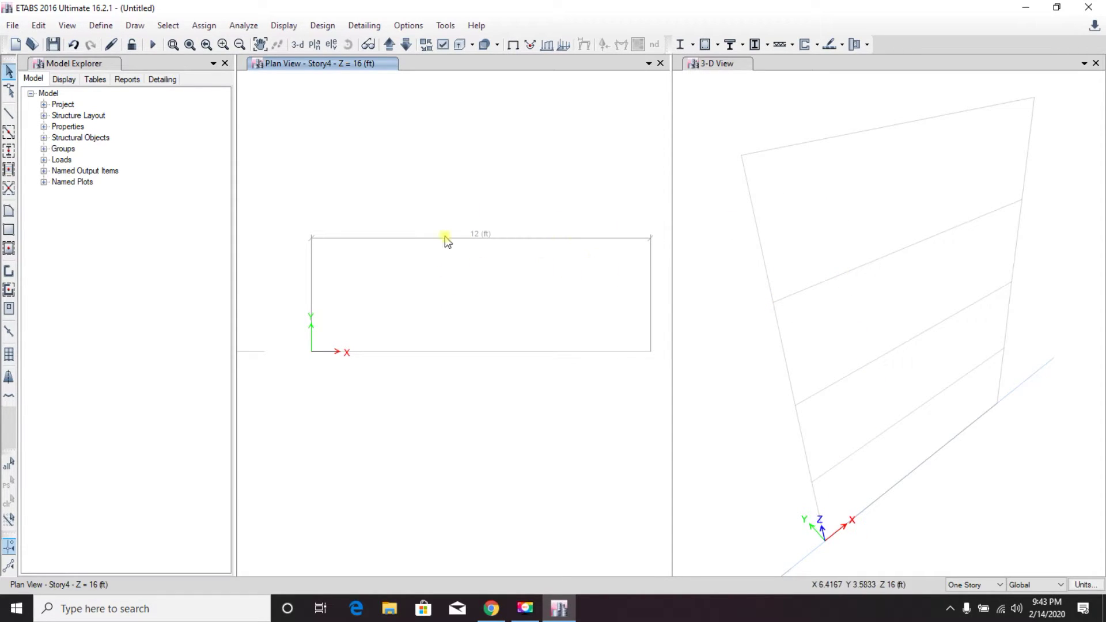
Close the 3-D view and show the elevation along grid line 1 in the remaining window
click(1095, 63)
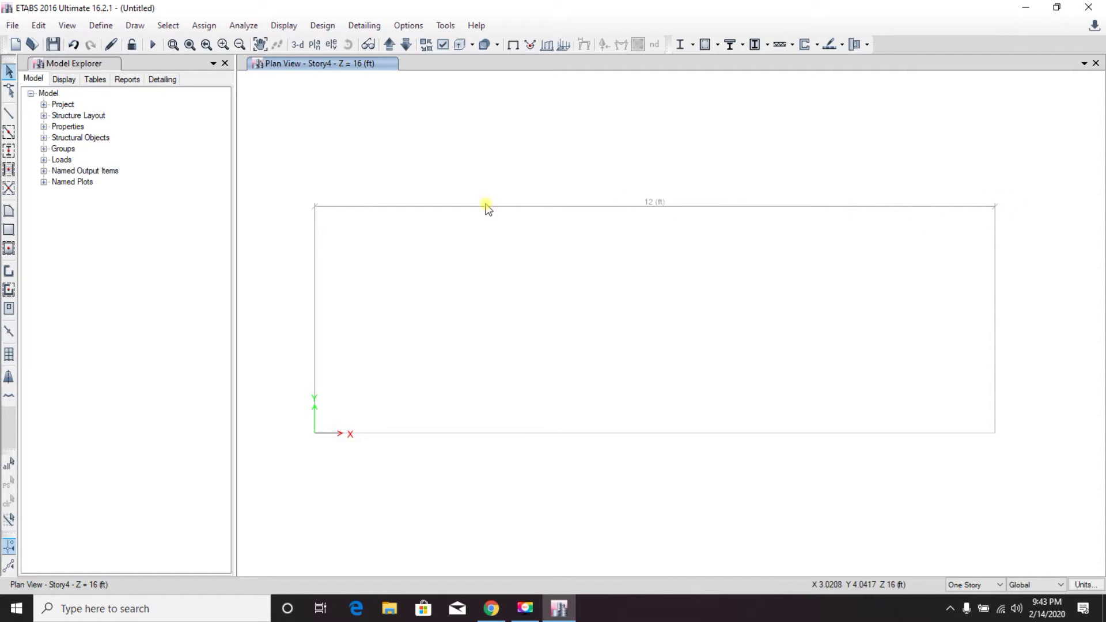
click(331, 45)
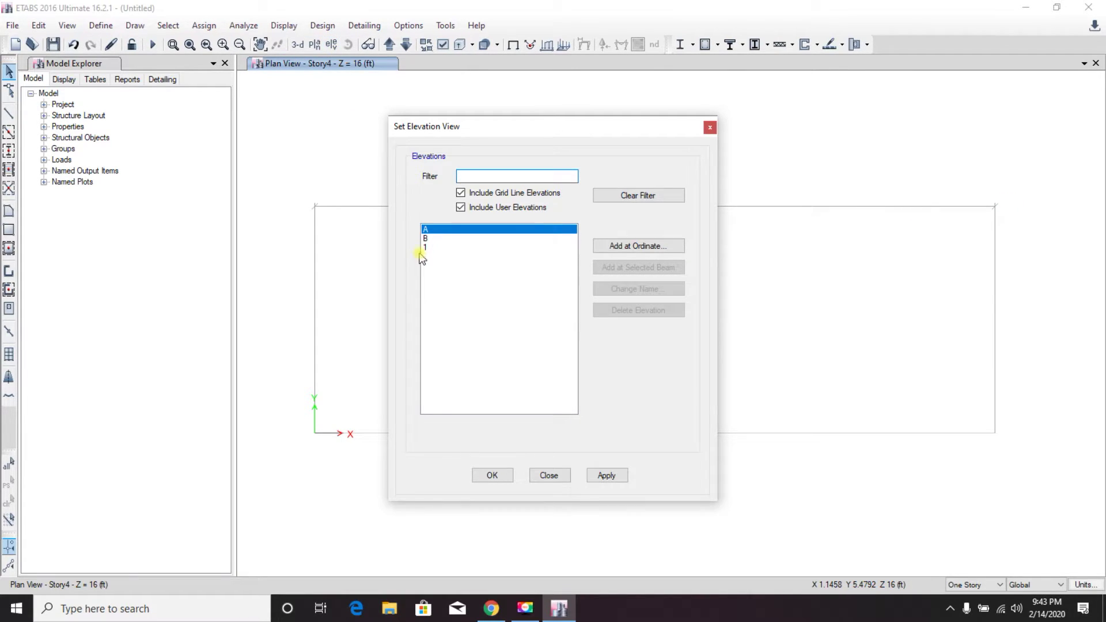
click(427, 247)
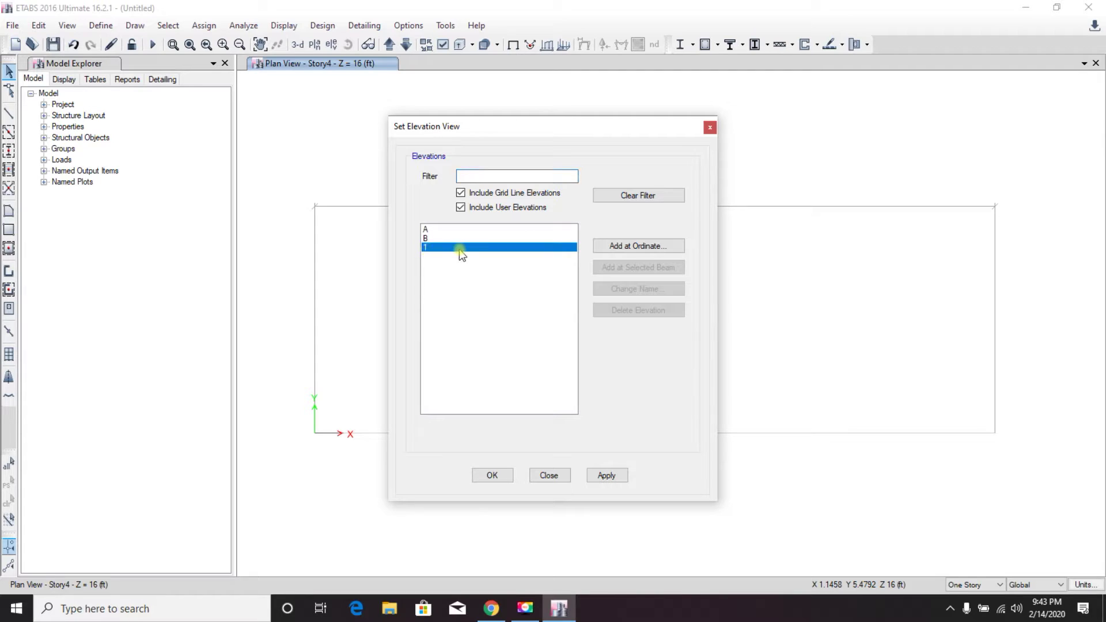
click(599, 477)
click(488, 477)
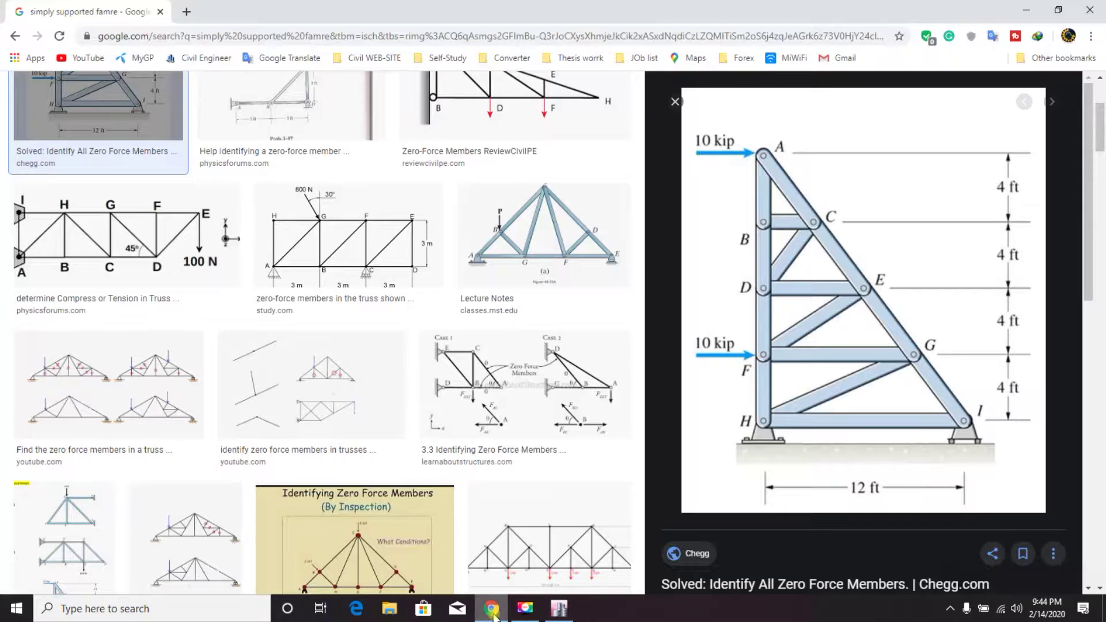
Check the truss figure in Chrome and draw its 12 ft bottom frame member in ETABS along Base, from grid A to grid B
click(491, 609)
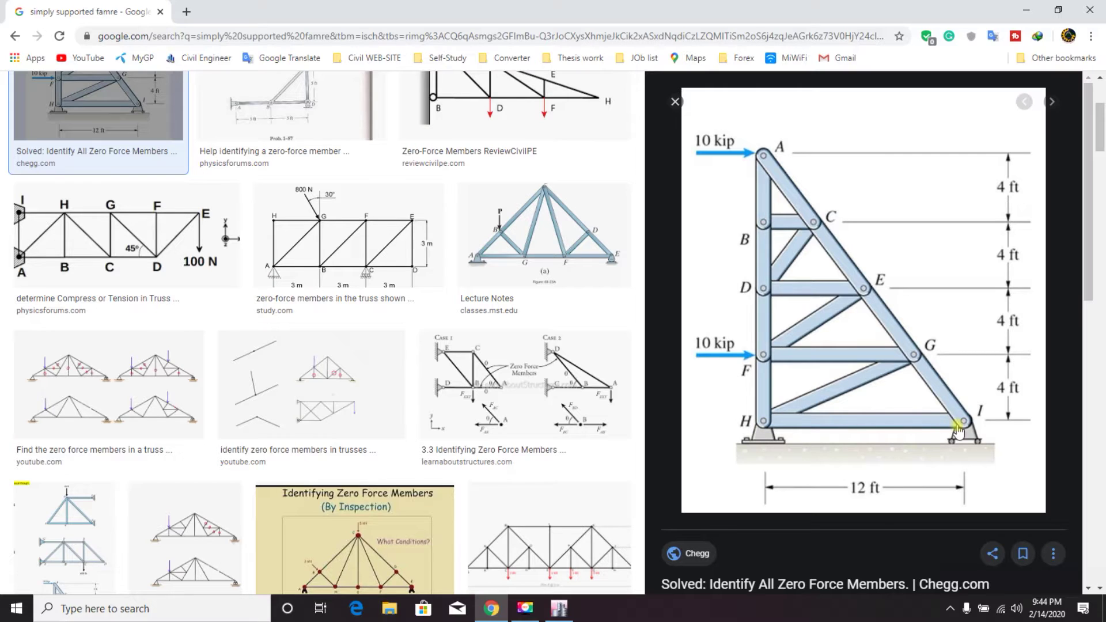
click(562, 614)
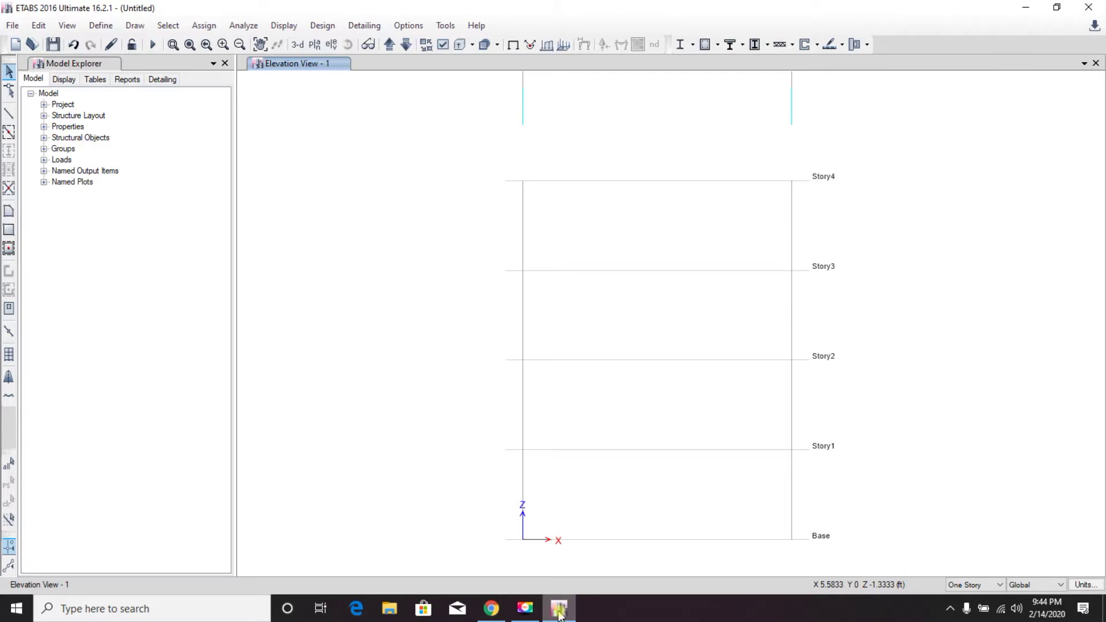
click(9, 115)
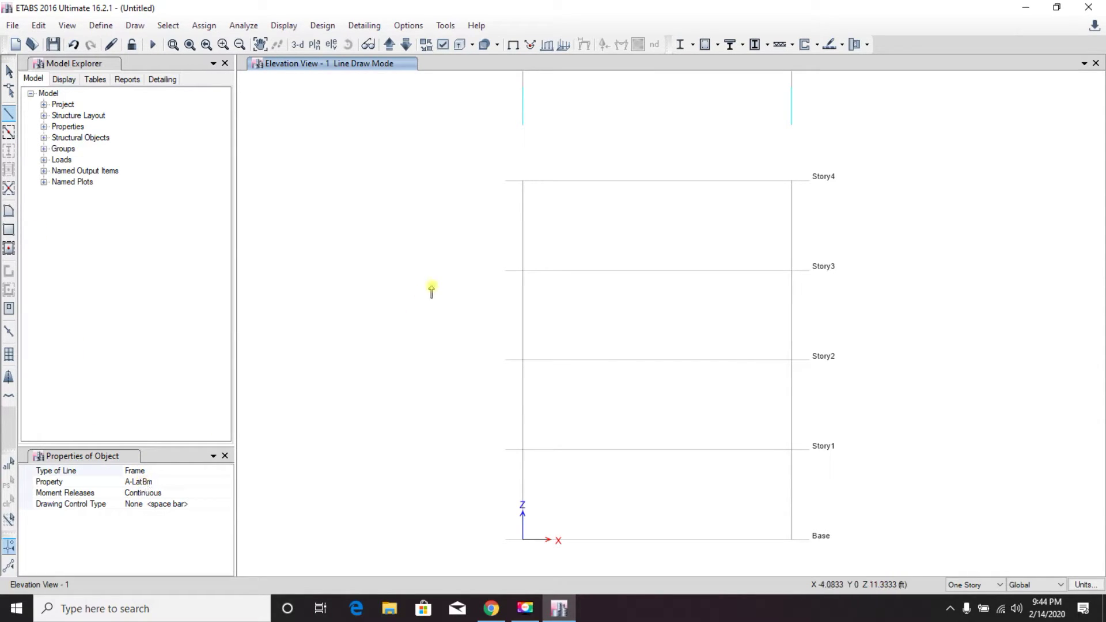
click(522, 541)
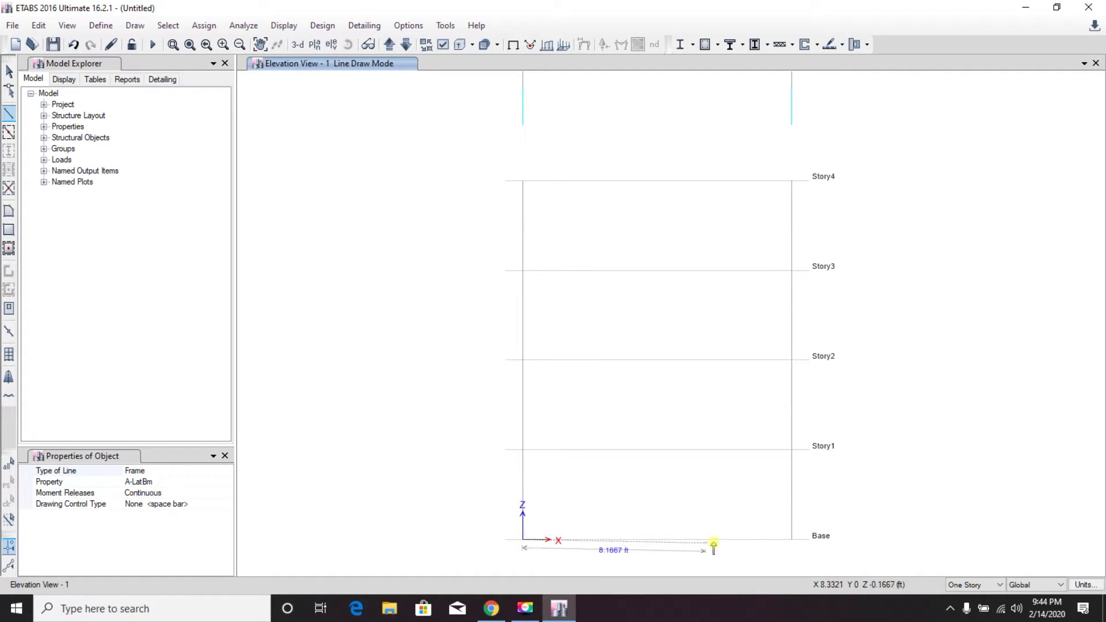
click(792, 540)
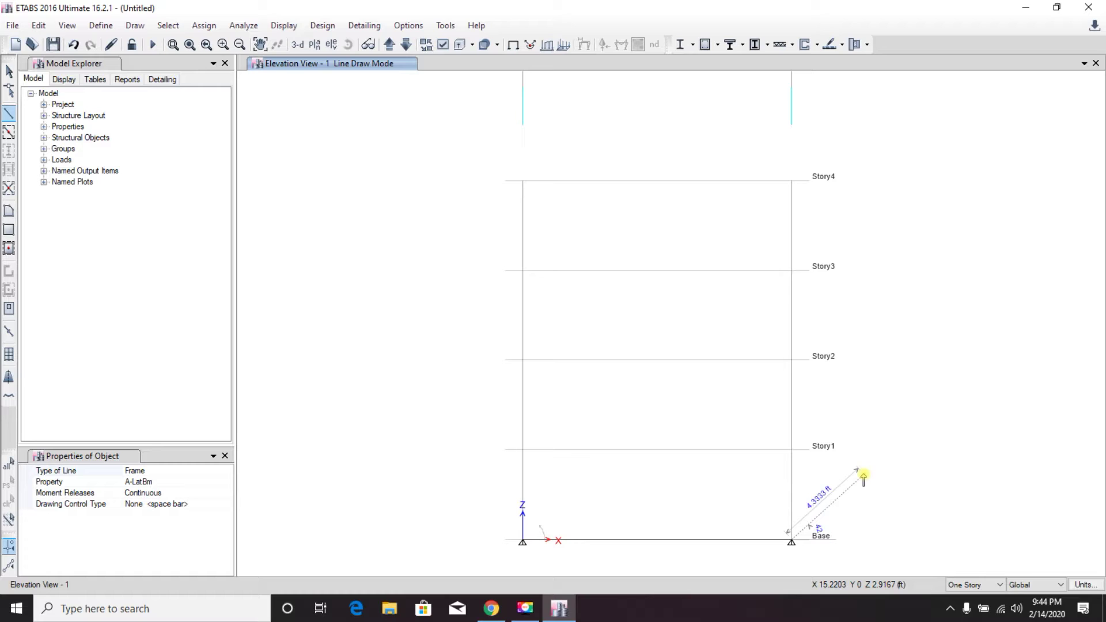
key(Escape)
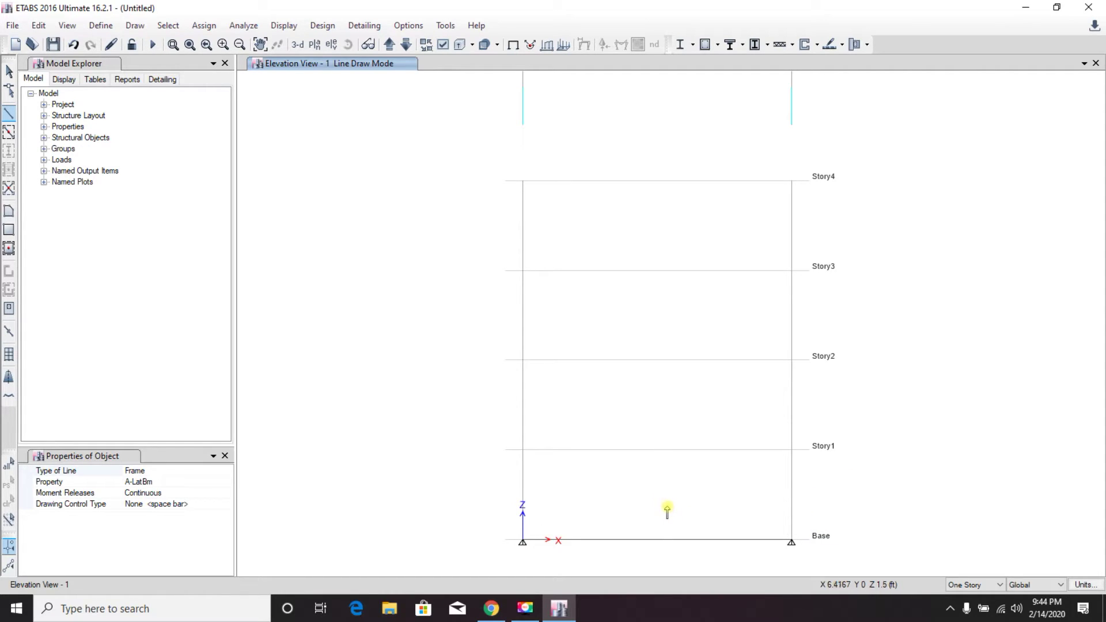
Following the Chrome truss figure, draw frame members in ETABS up grid A from Base to Story4, plus the sloping member down to grid B at Base
click(490, 608)
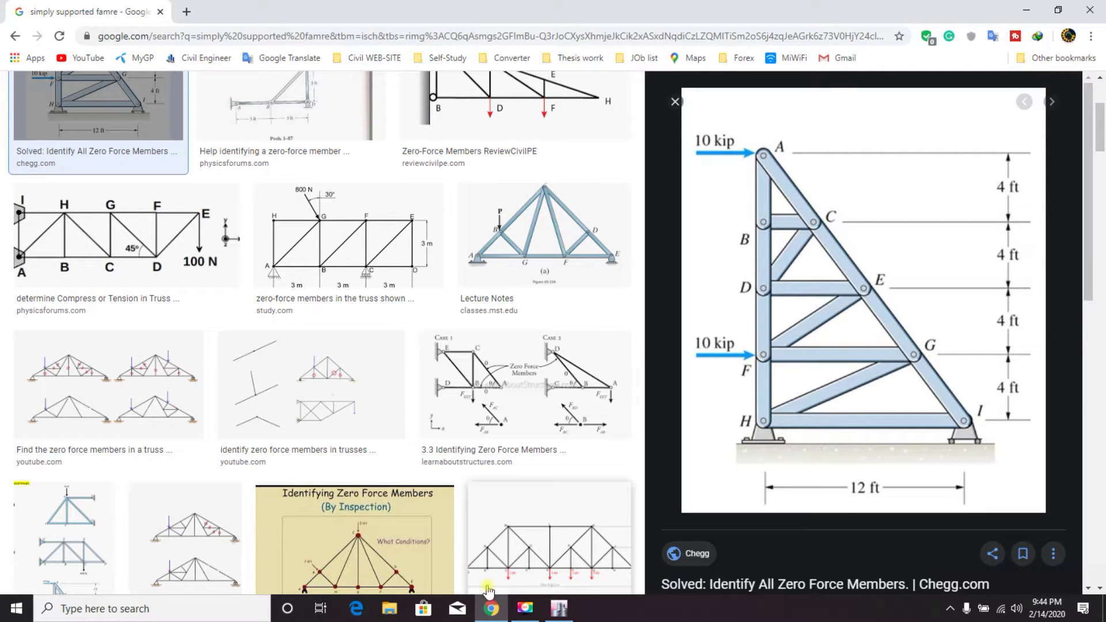
mouse_move(545, 617)
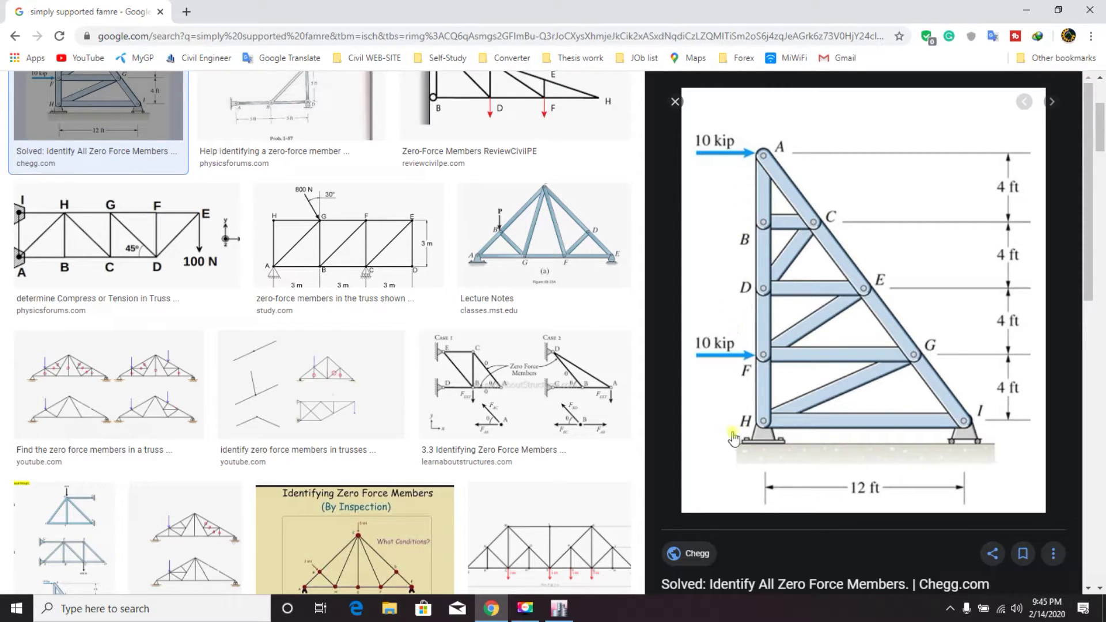
click(559, 609)
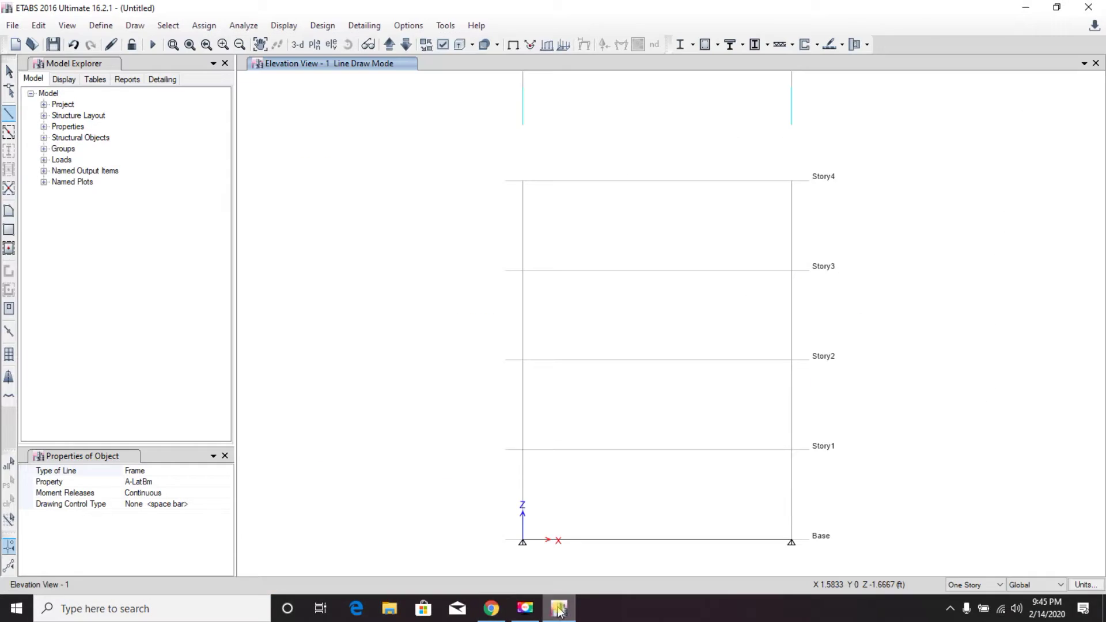
click(523, 542)
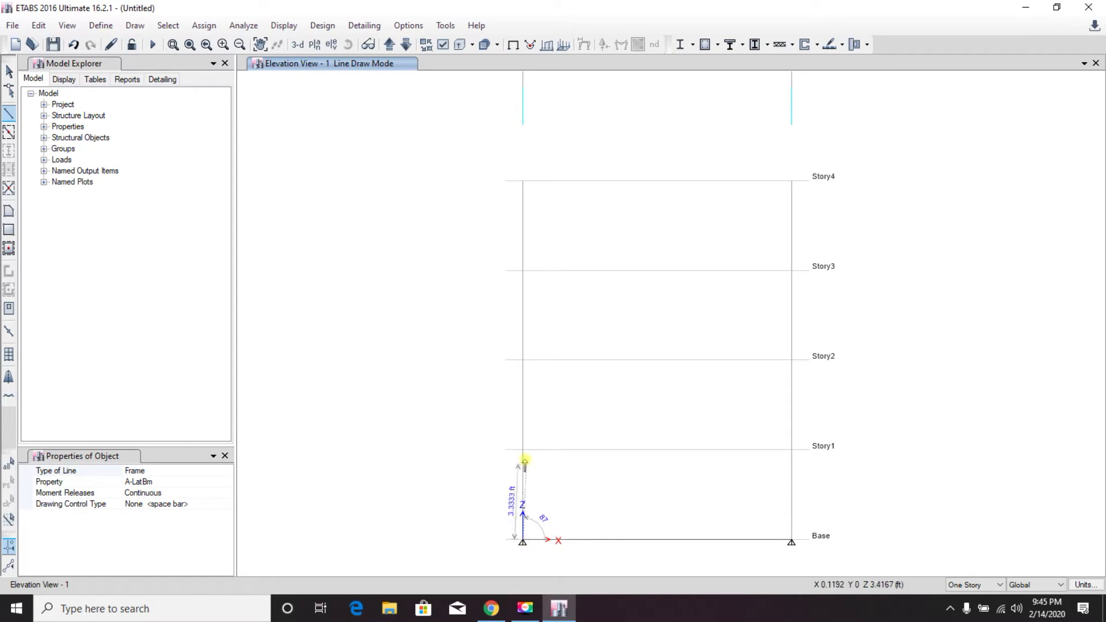
click(523, 450)
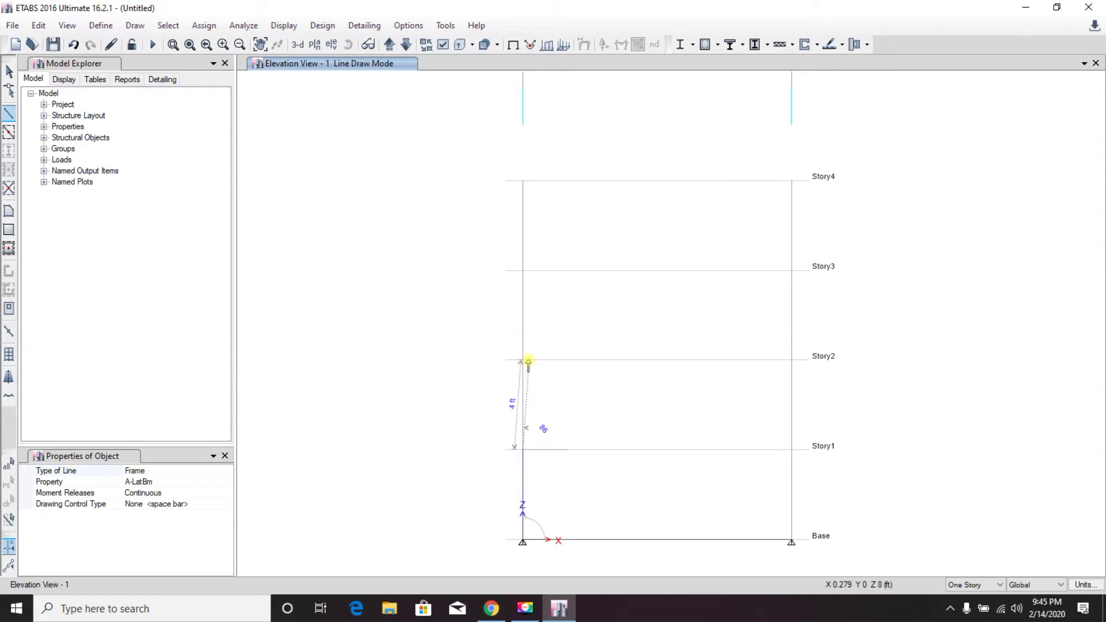
click(523, 270)
click(523, 181)
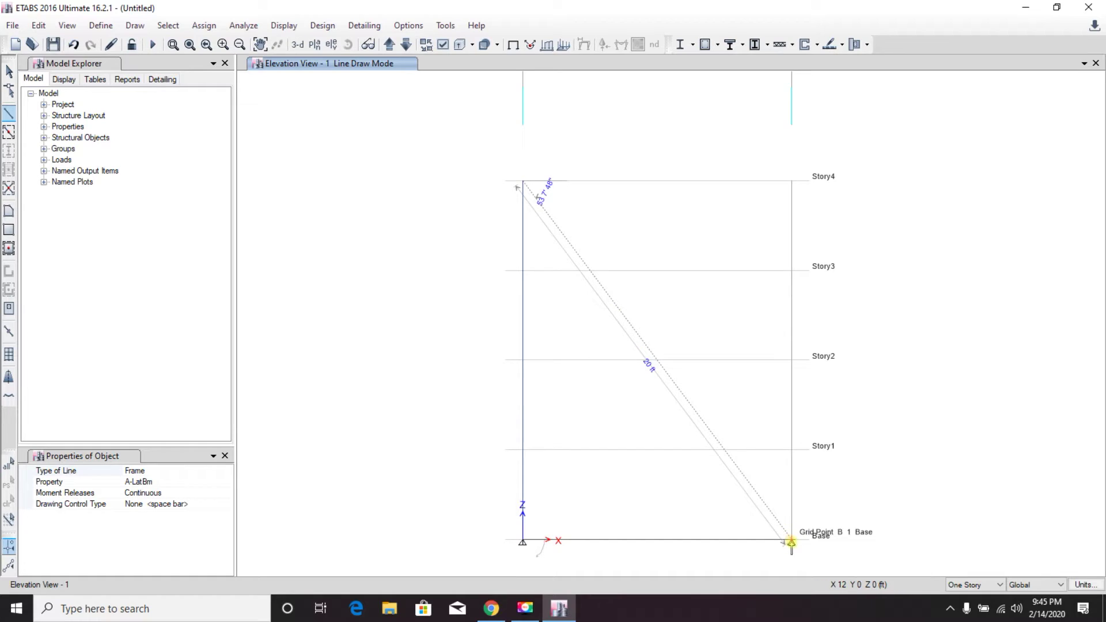
click(791, 542)
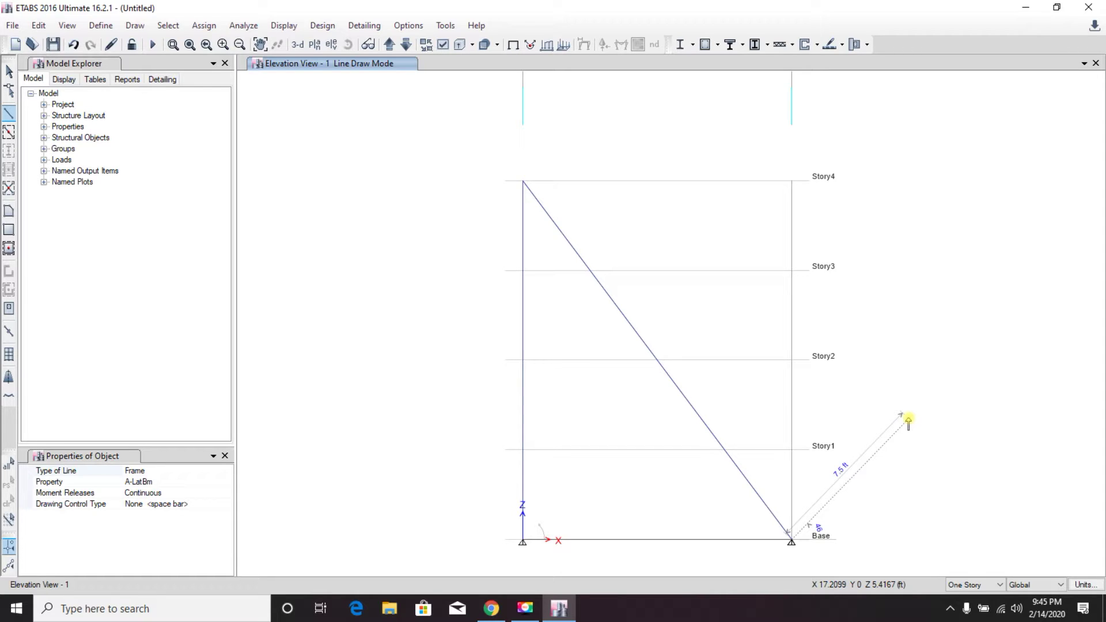
key(Escape)
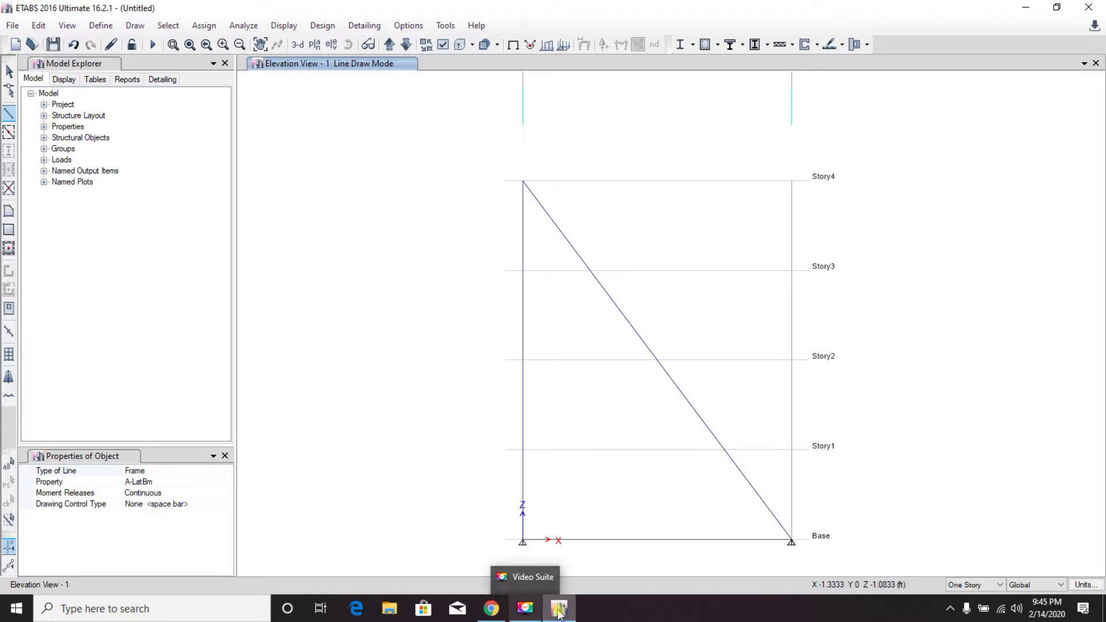
Check the truss figure in Chrome, then in ETABS divide the sloping frame member by breaking it at intersections with visible grid lines
click(491, 608)
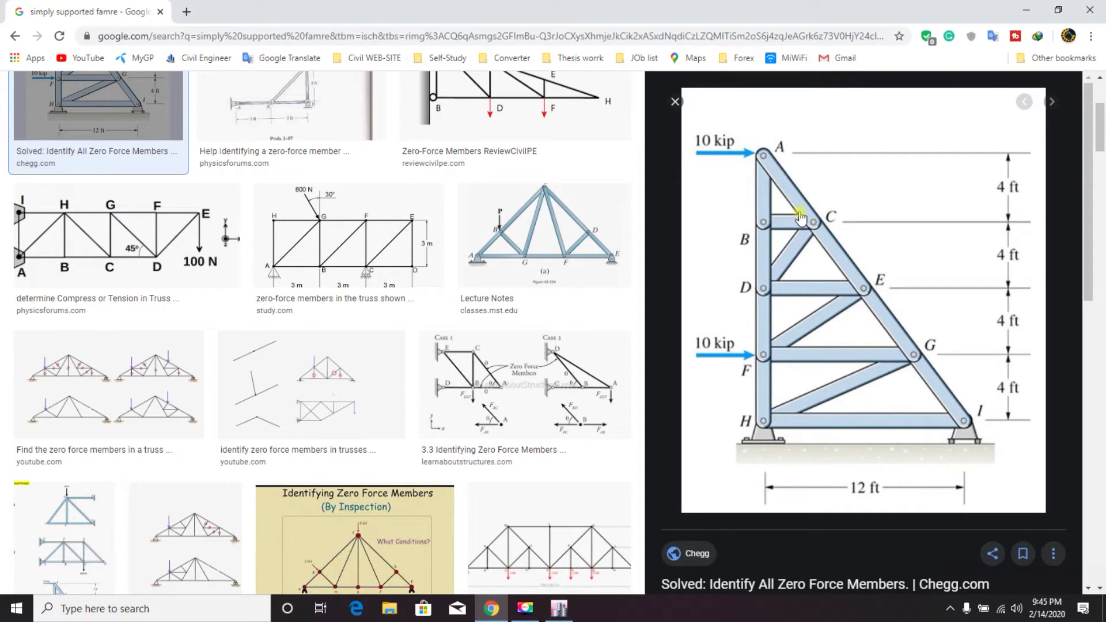
click(559, 608)
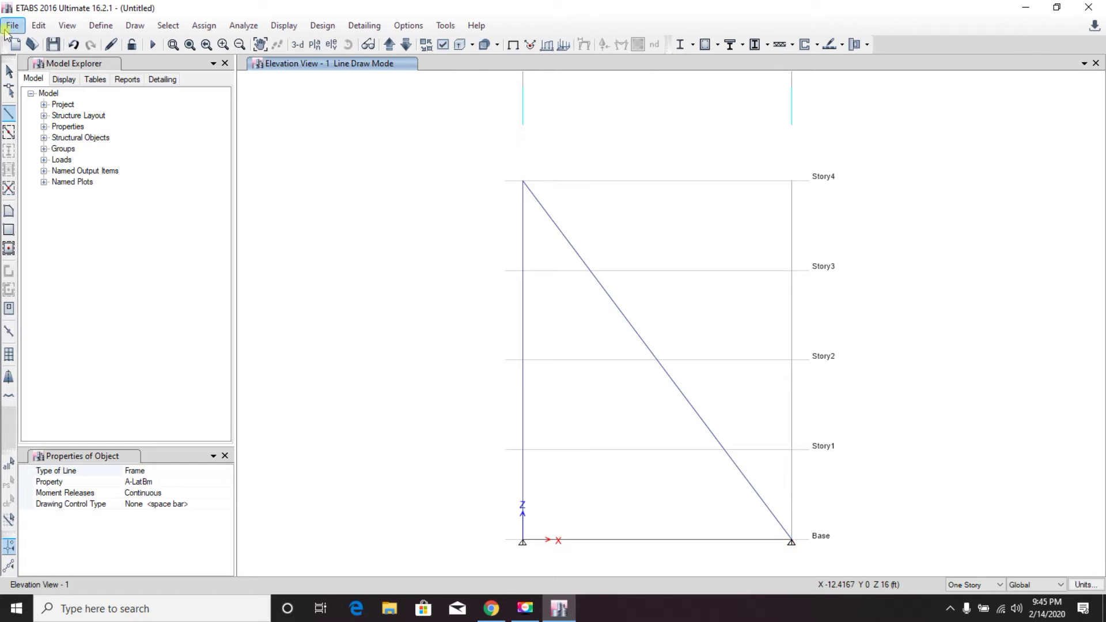
click(9, 71)
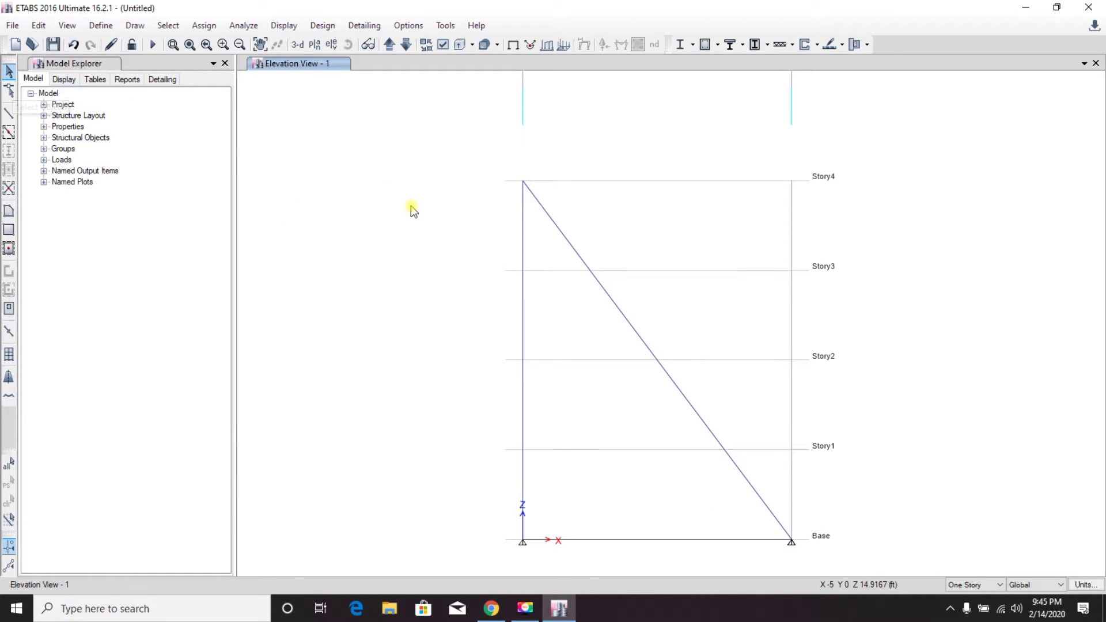
click(558, 232)
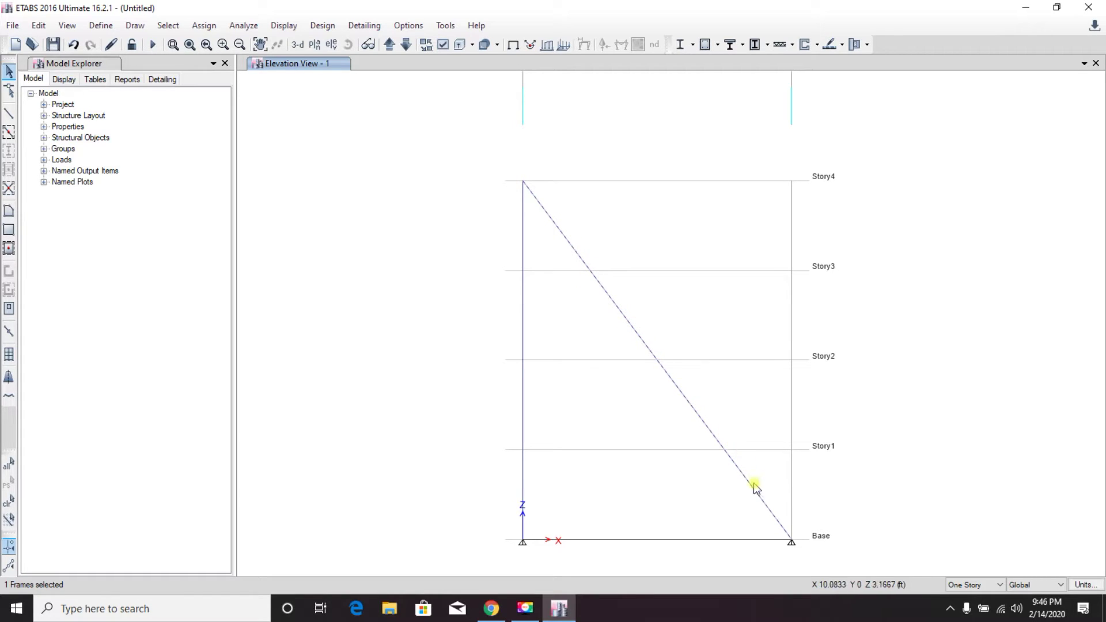
click(38, 25)
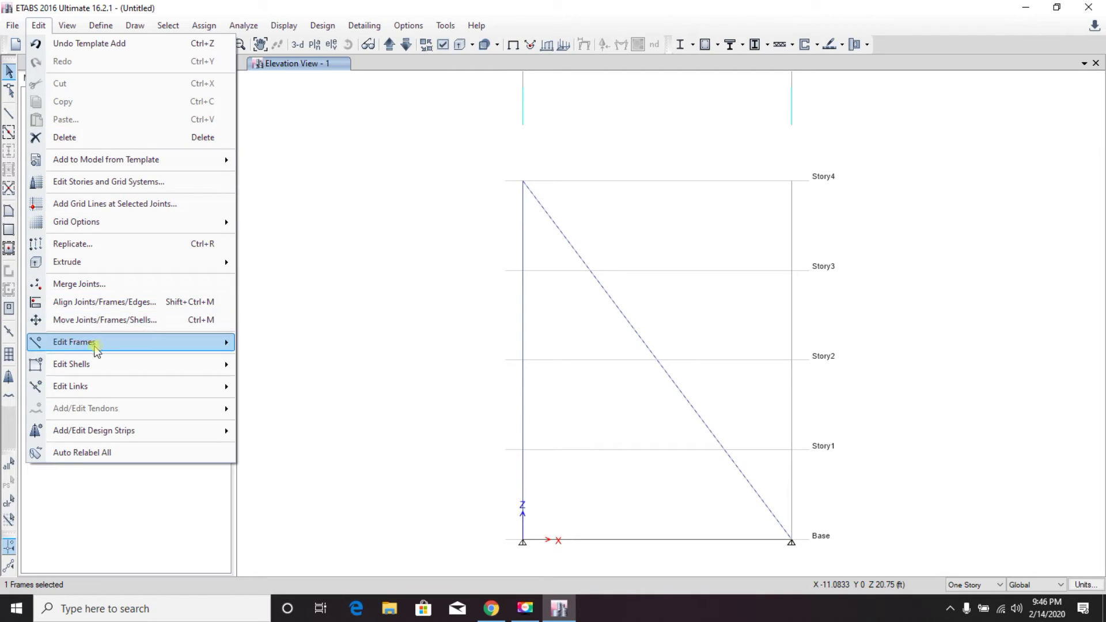
mouse_move(94, 342)
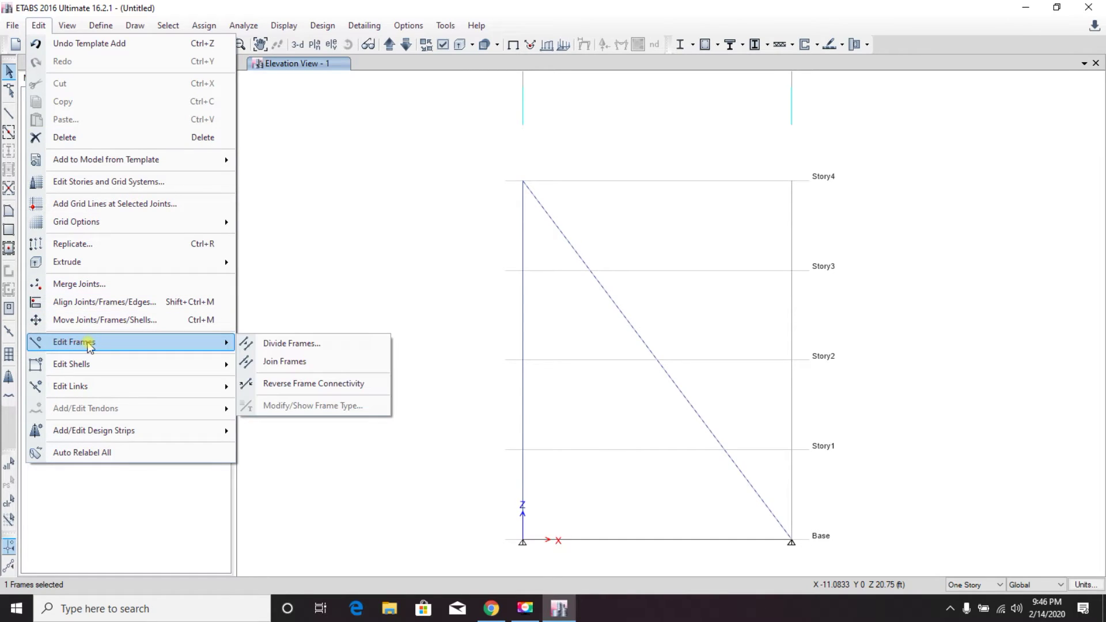
click(310, 346)
drag(523, 245, 261, 242)
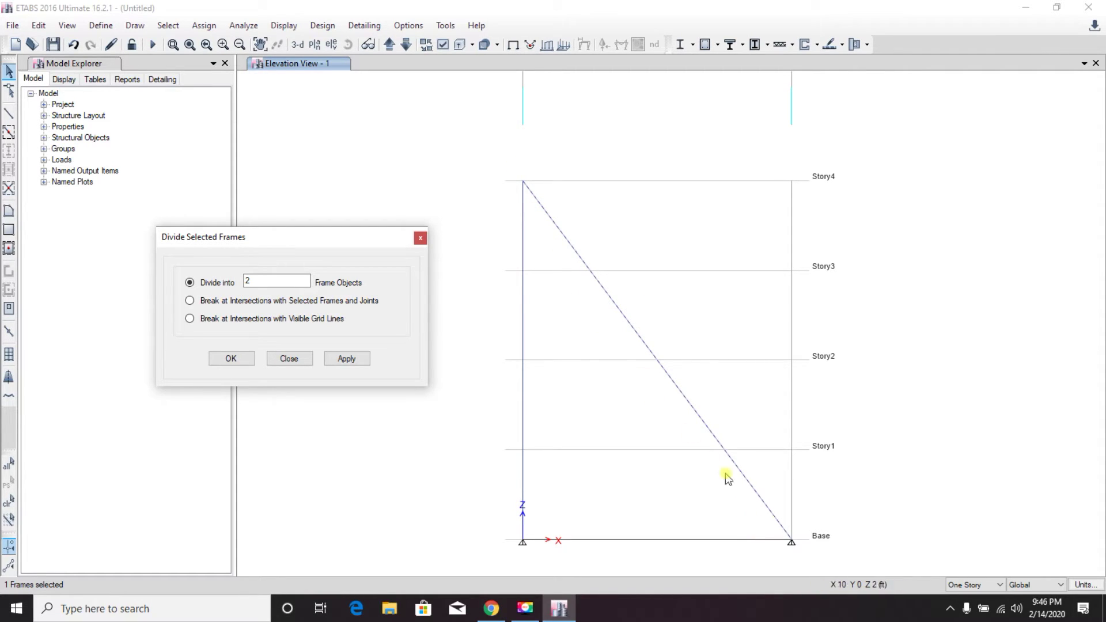
click(190, 319)
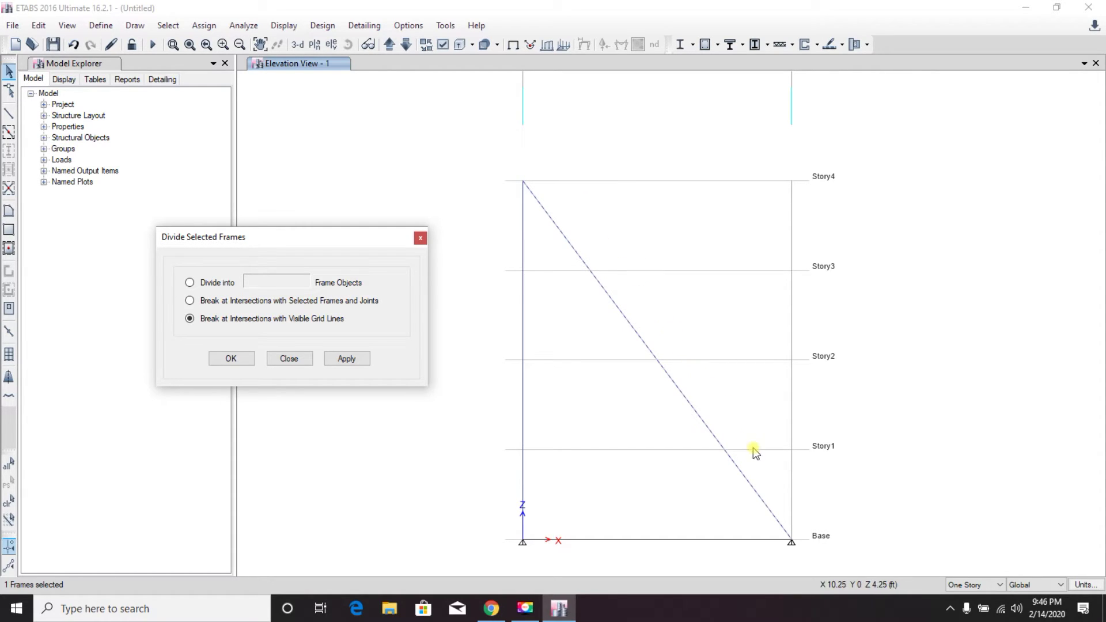
click(347, 359)
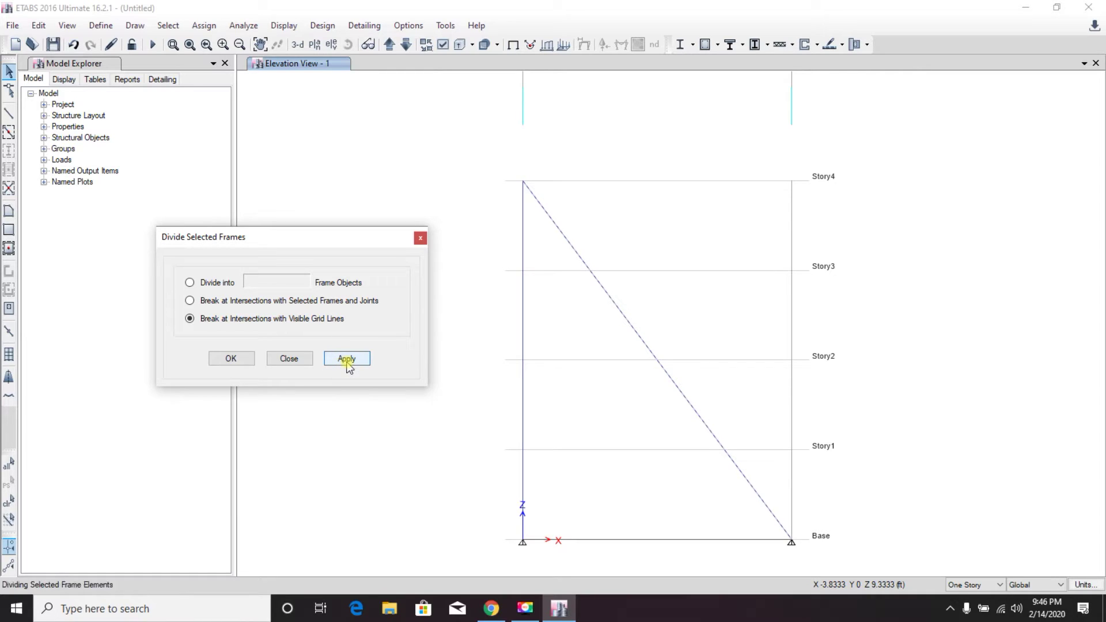
click(230, 359)
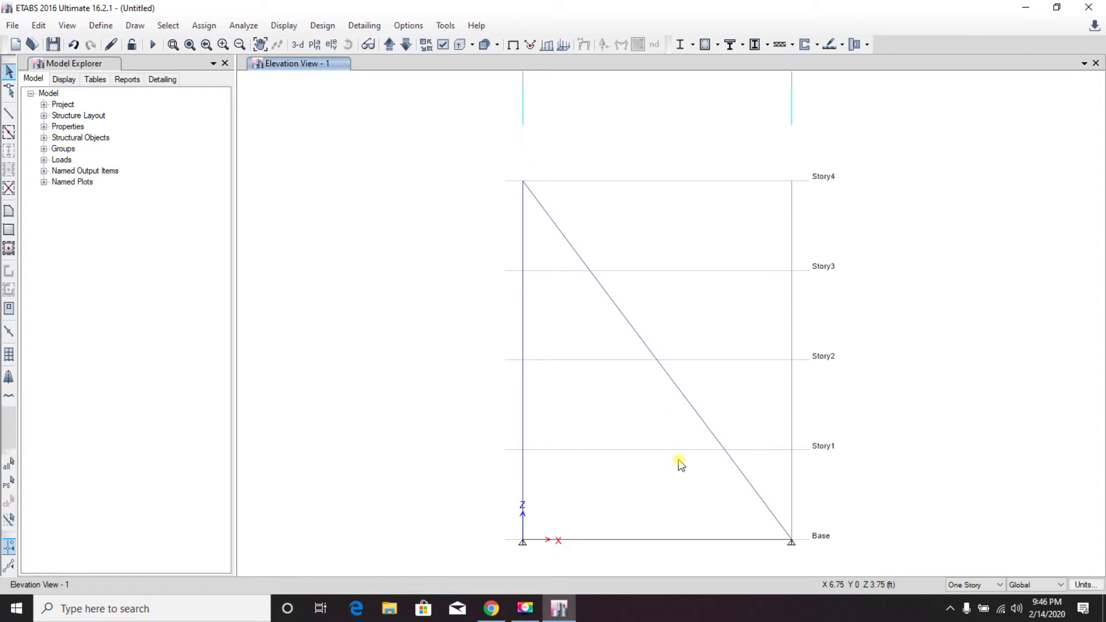
Draw horizontal frame members at Story1, Story2 and Story3, each from grid A to the sloping member
click(9, 114)
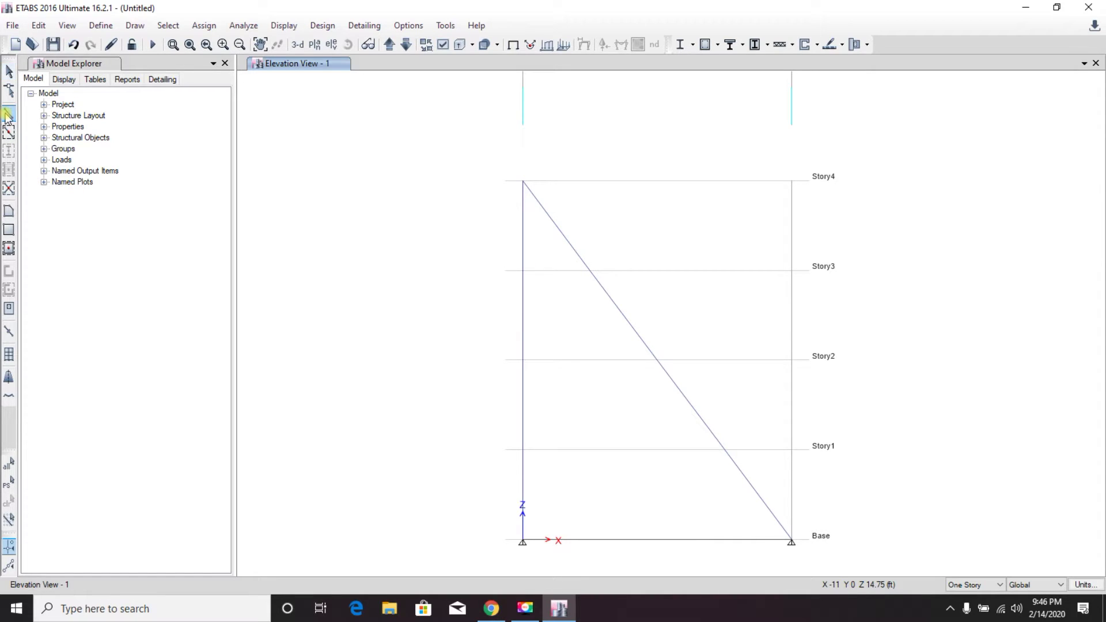
click(522, 450)
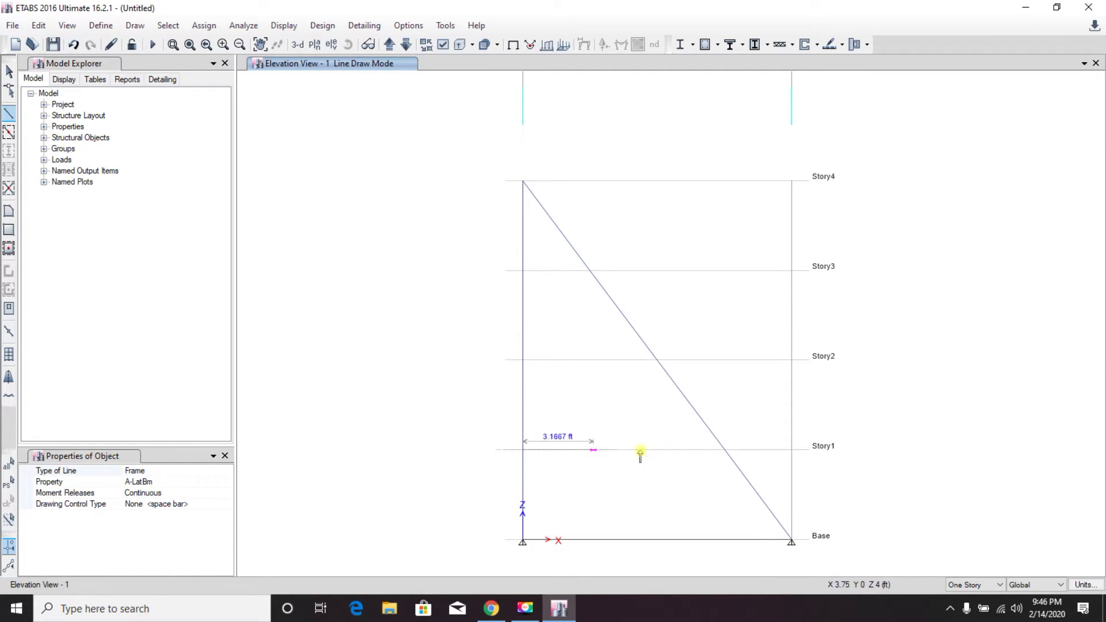
click(726, 449)
right_click(731, 414)
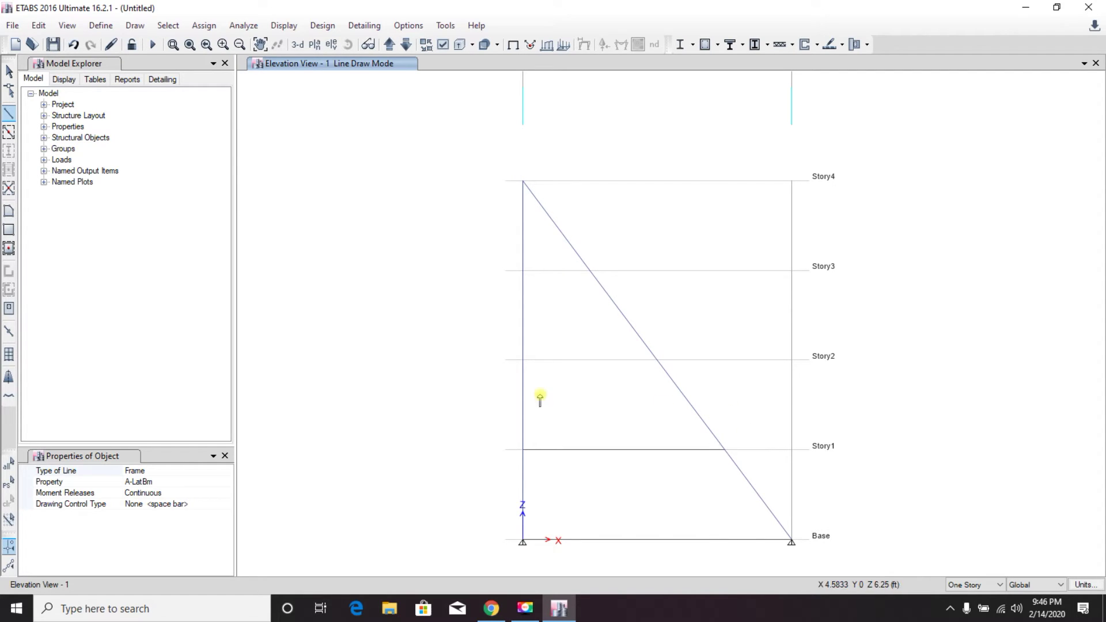
click(524, 361)
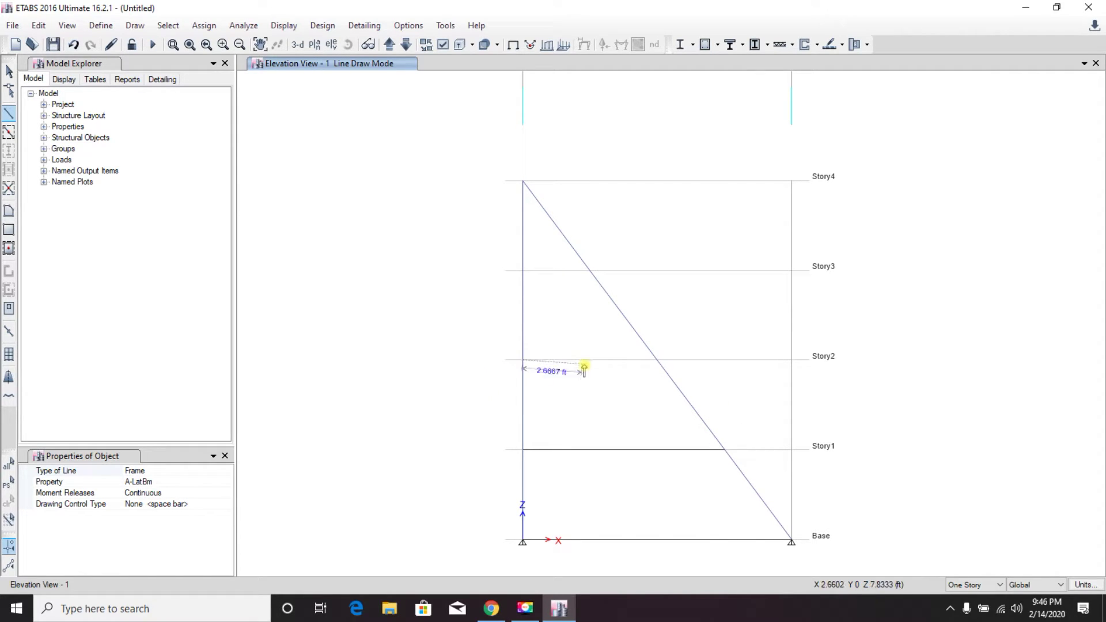
click(657, 360)
key(Escape)
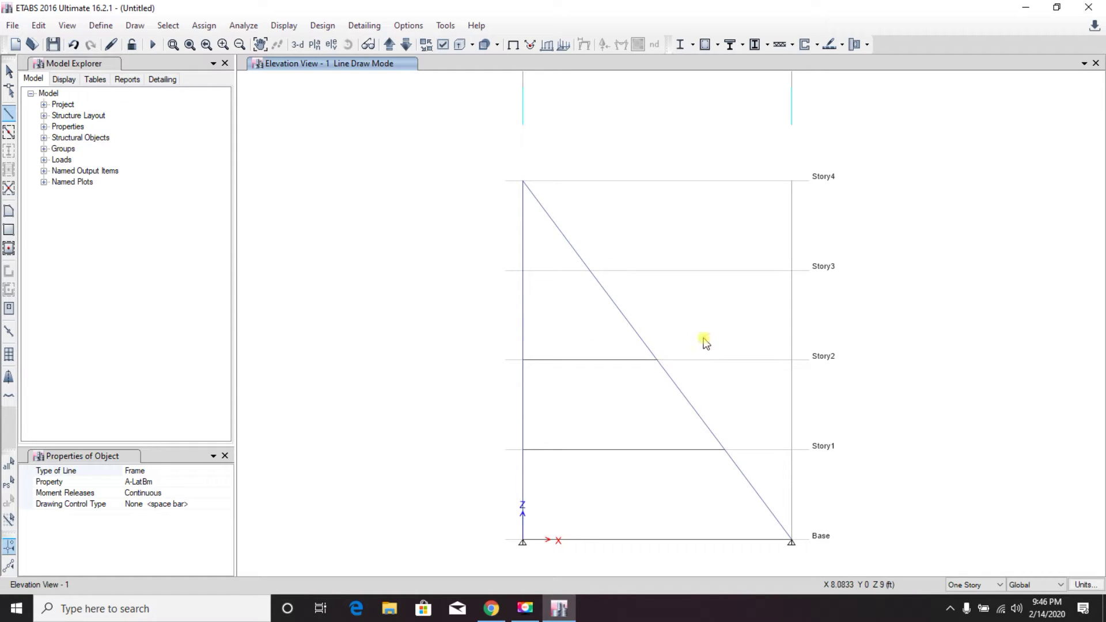
click(523, 271)
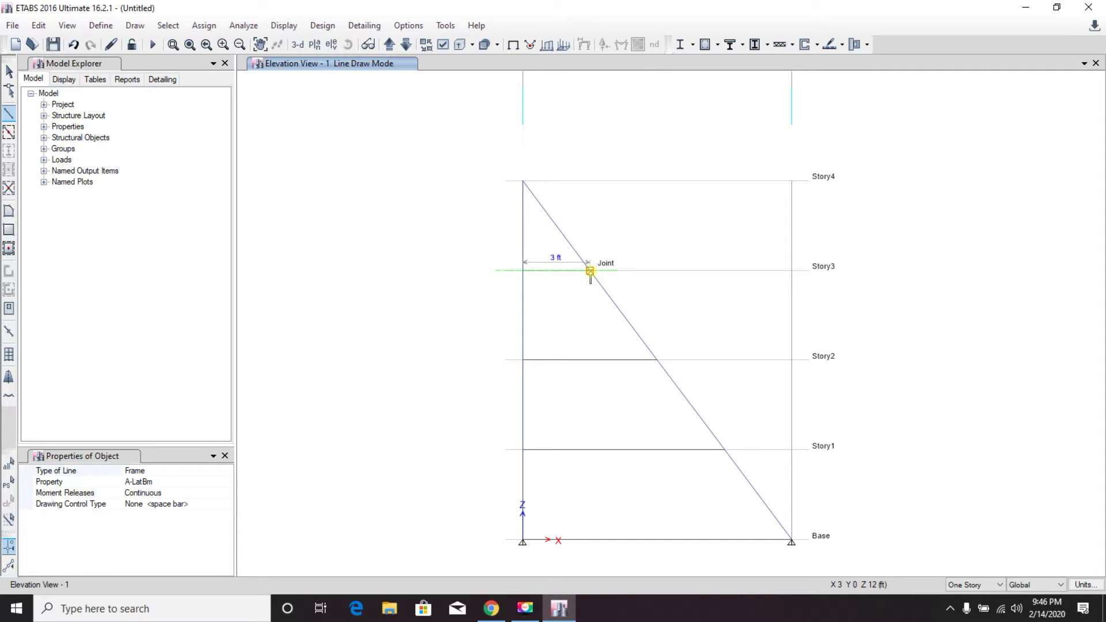
click(590, 270)
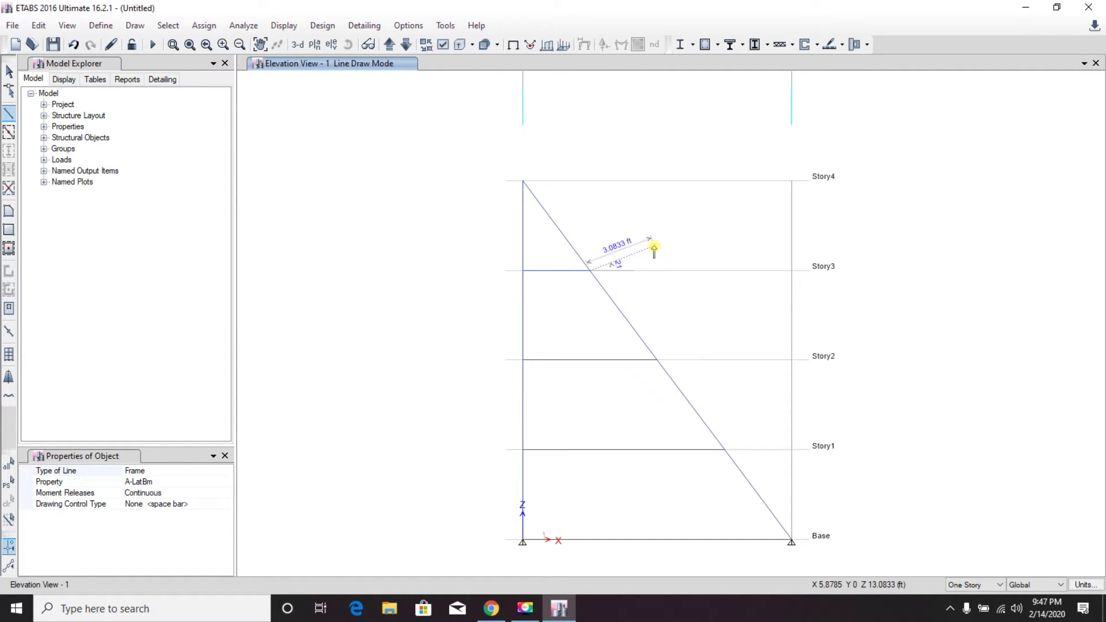
key(Escape)
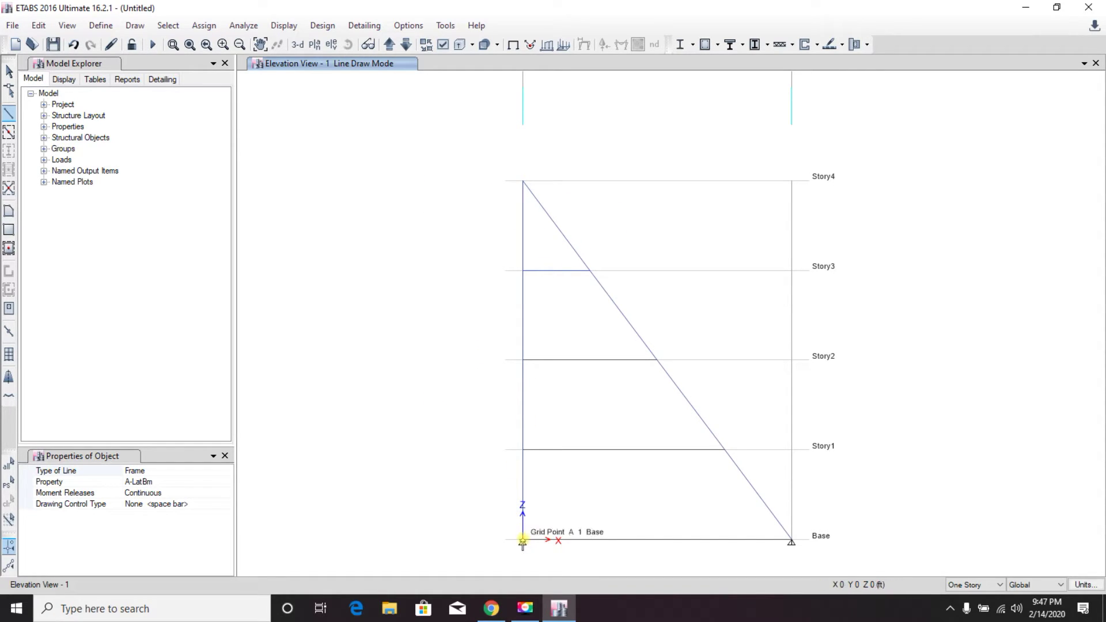
Following the Chrome truss figure, draw ETABS diagonals from grid A at Base, Story1 and Story2 to the sloping member one story higher
key(alt+Tab)
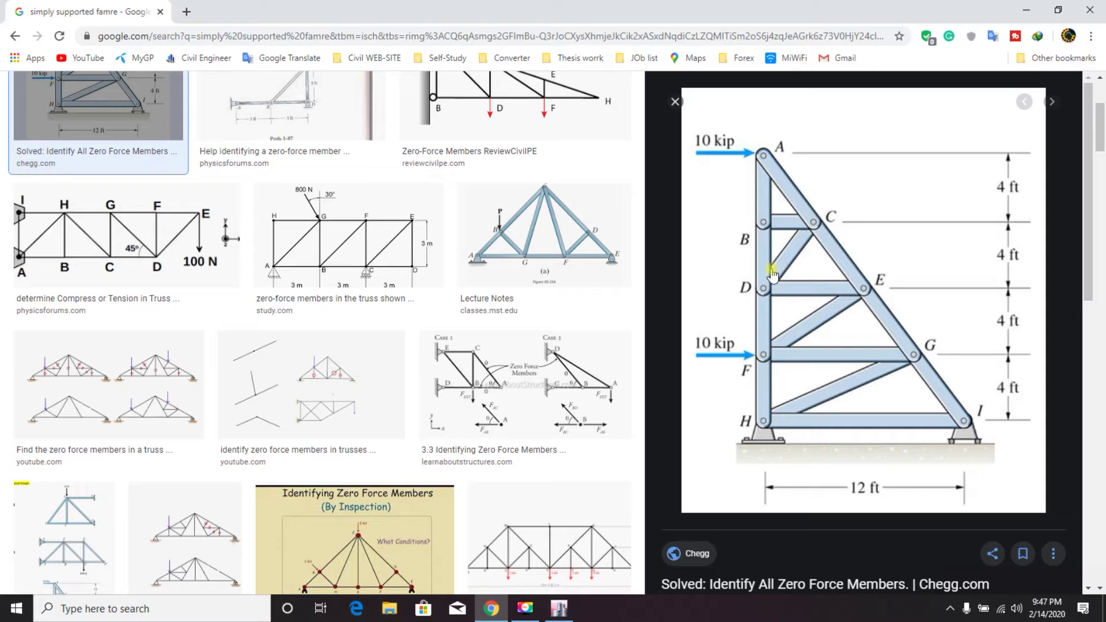
click(557, 608)
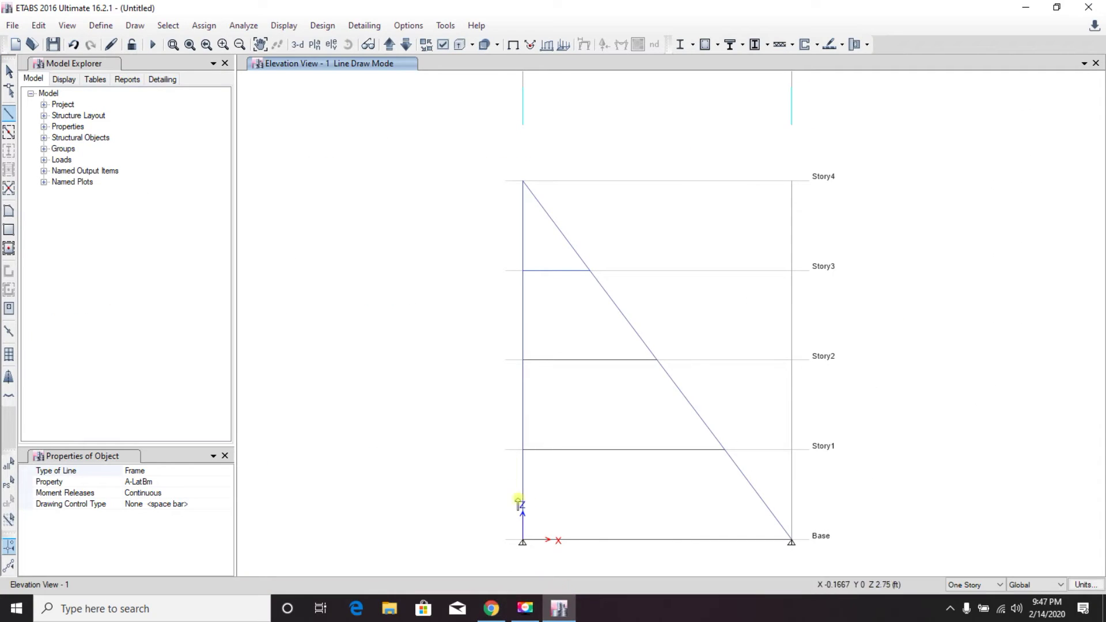
click(523, 542)
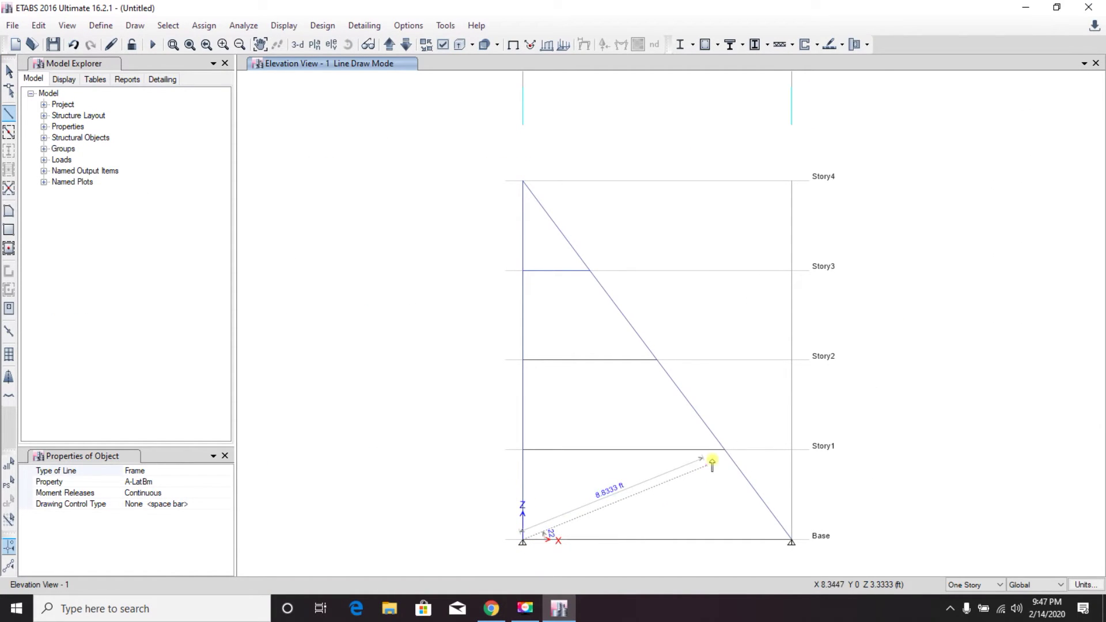
click(726, 450)
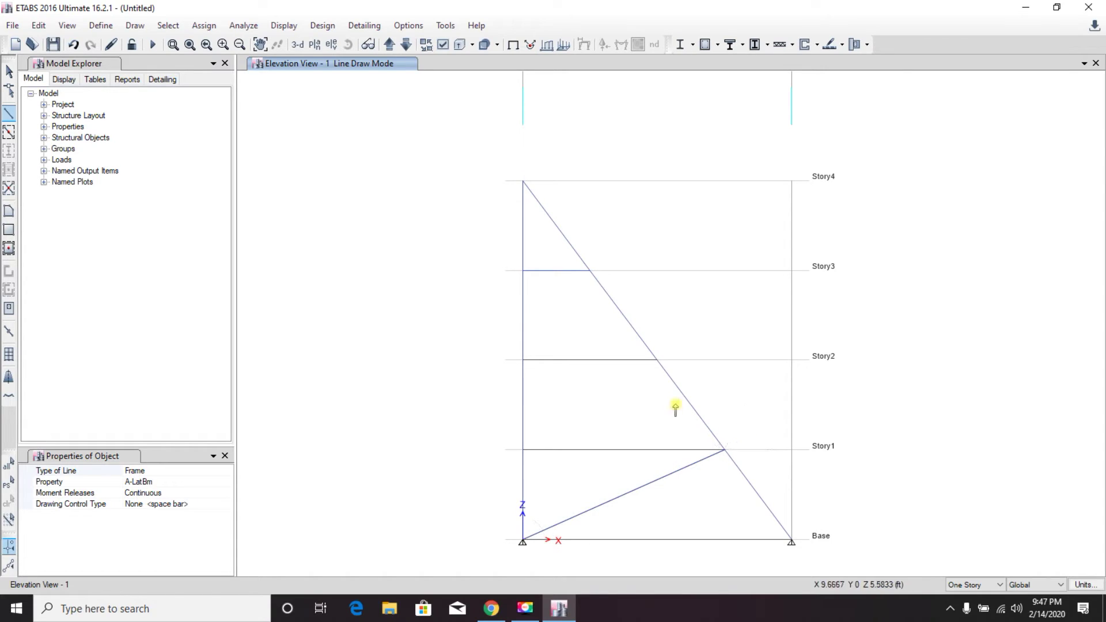
click(523, 450)
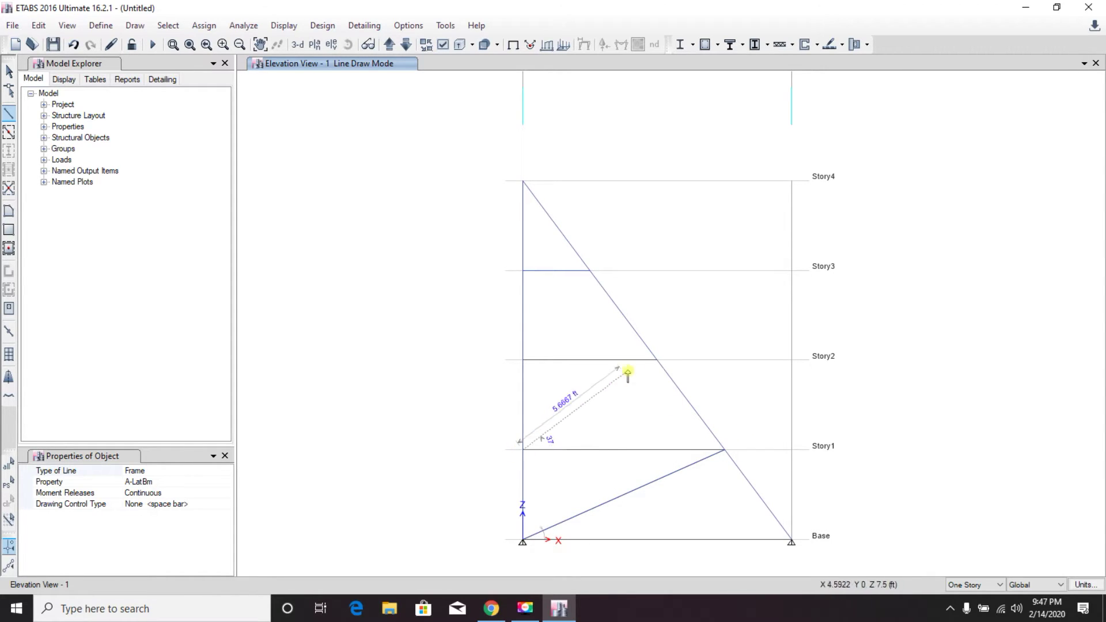
double_click(657, 360)
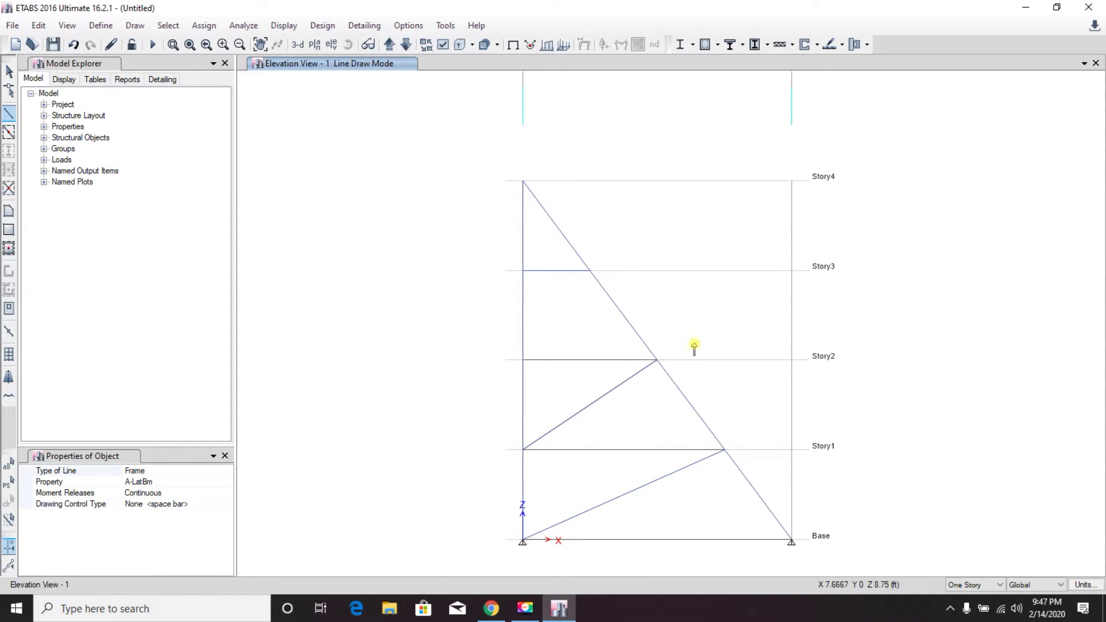
click(522, 360)
double_click(589, 270)
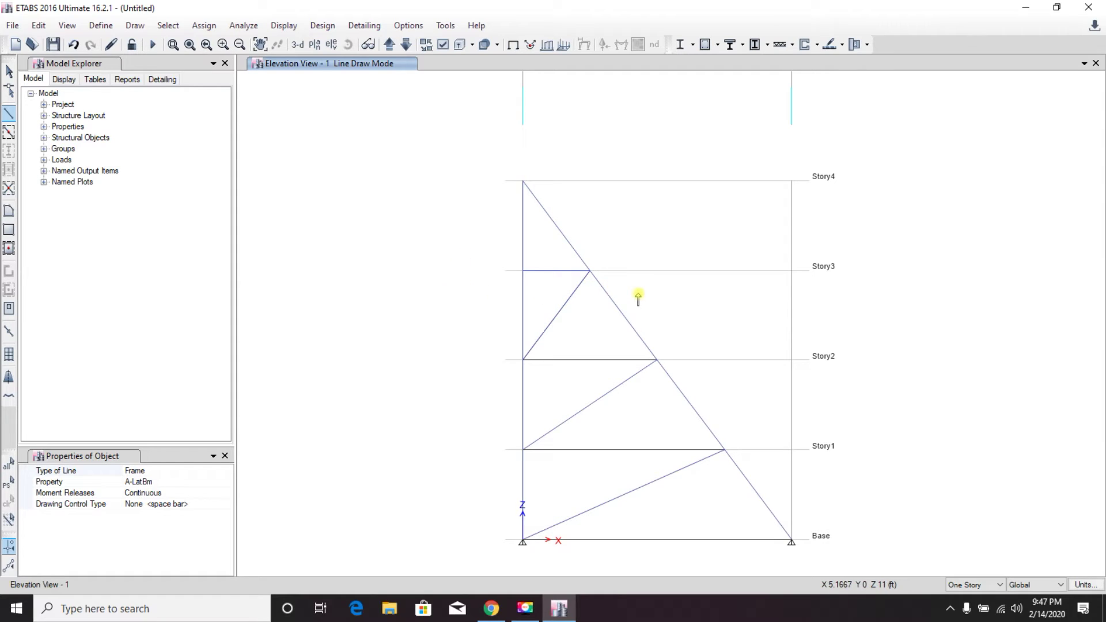
Check the supports in the Chrome figure and assign a roller restraint, Translation Z only, to the ETABS base joint at grid B
middle_drag(638, 295, 574, 249)
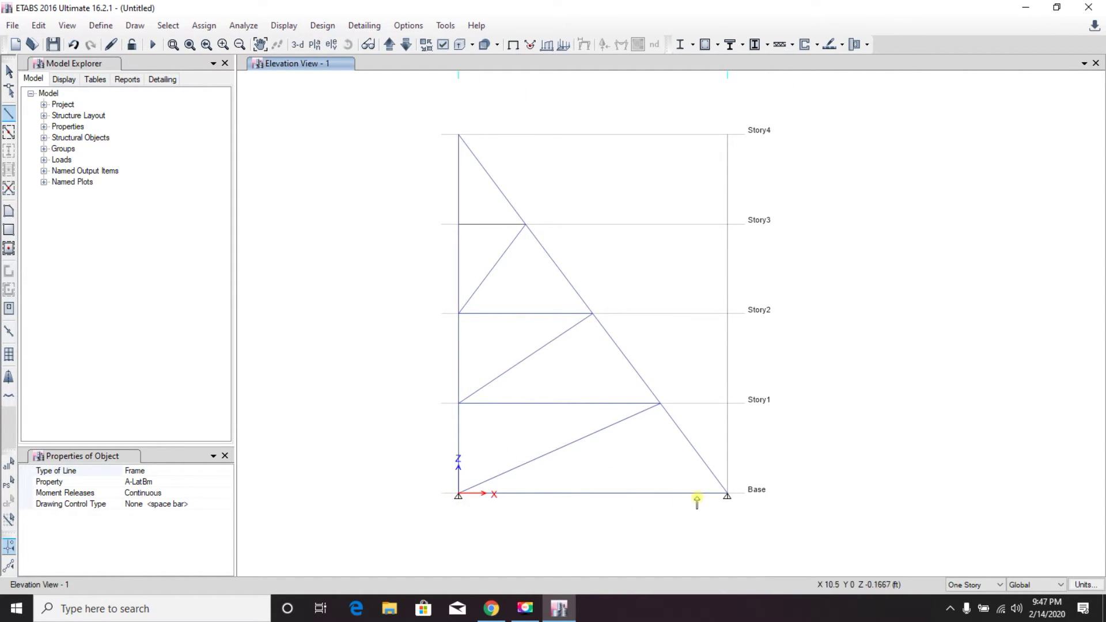
click(496, 614)
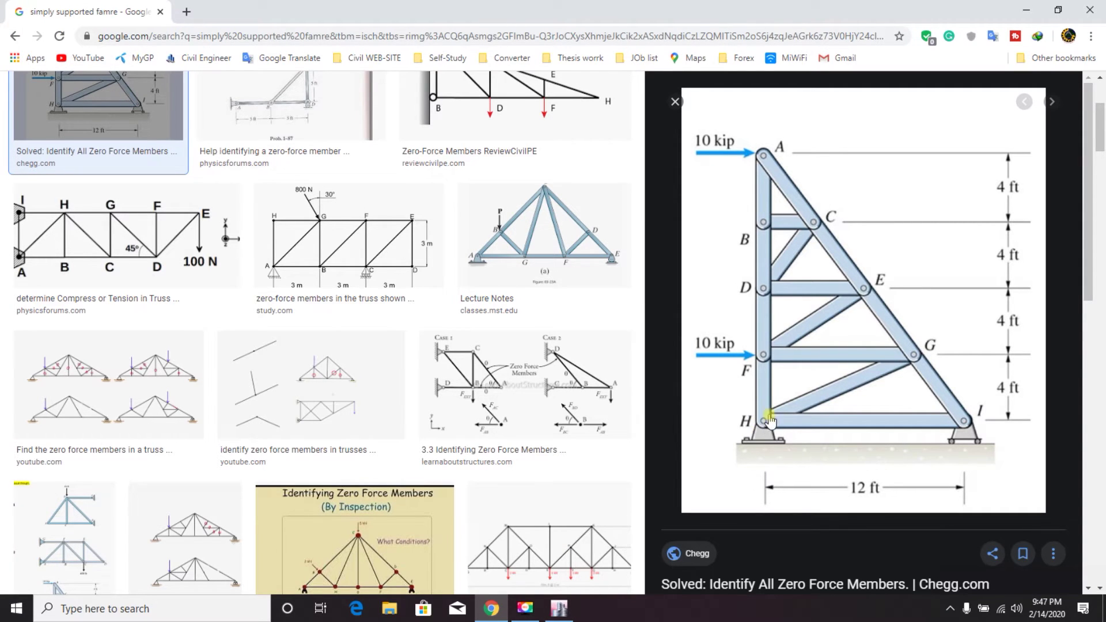
click(560, 613)
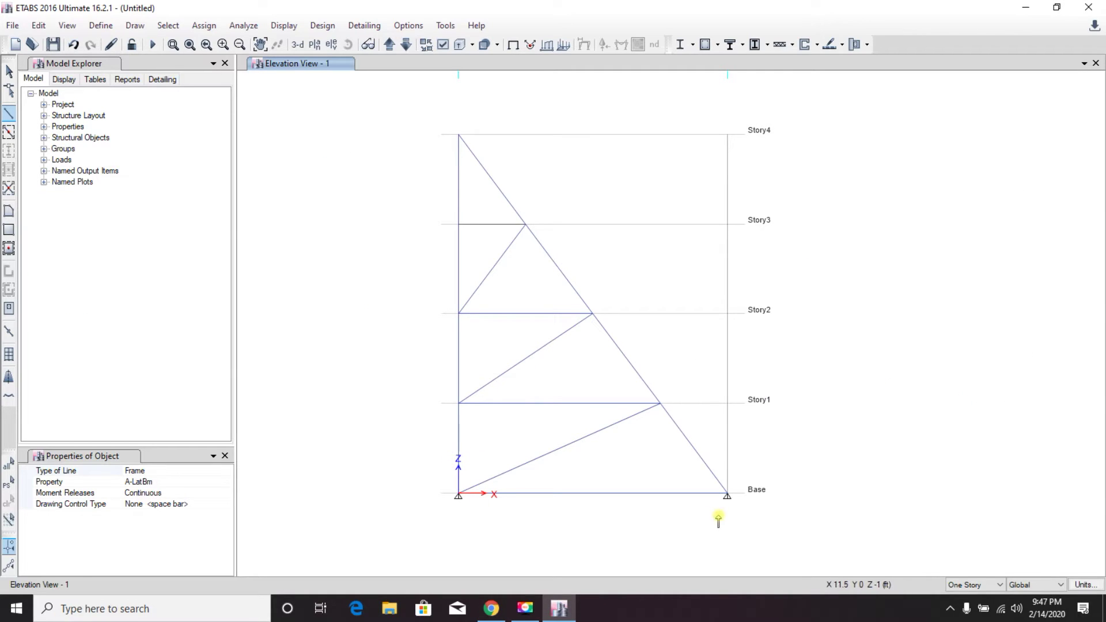
click(8, 71)
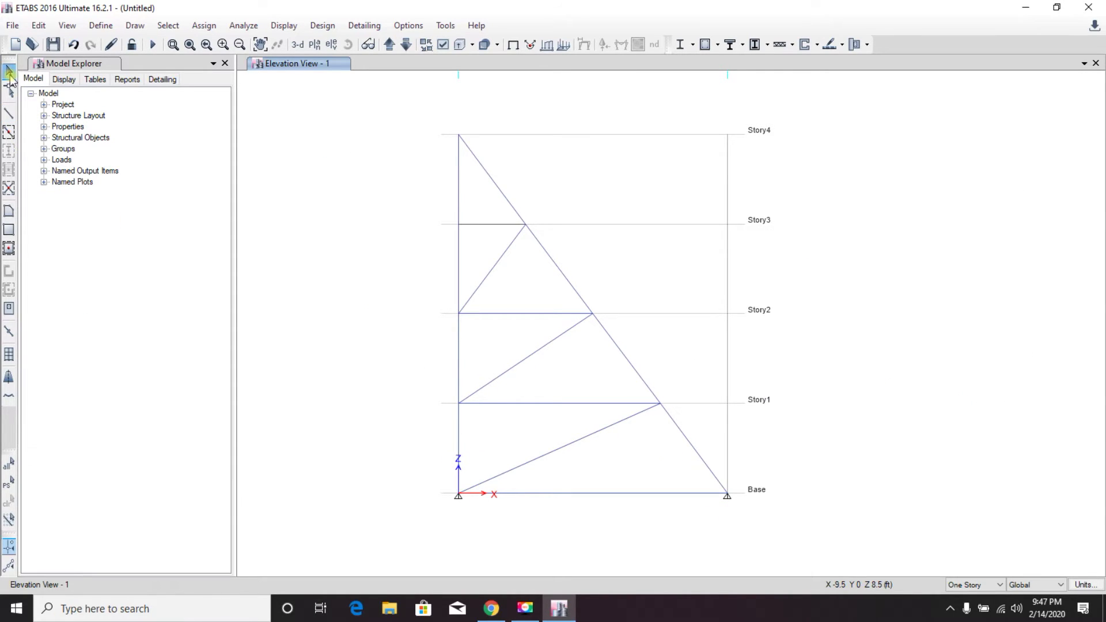
click(727, 494)
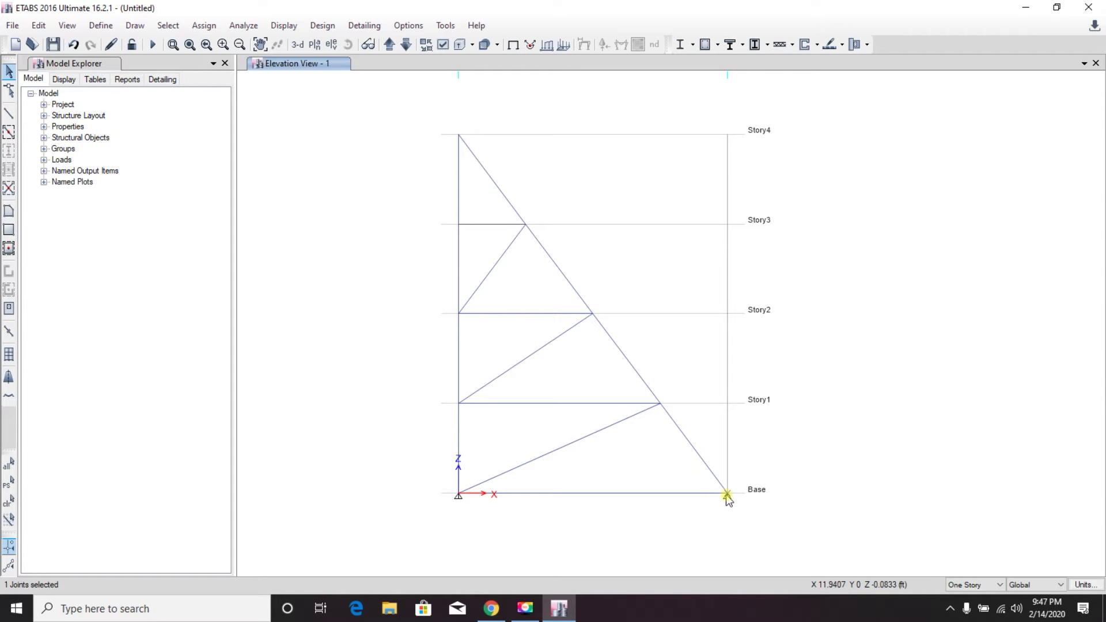
click(204, 25)
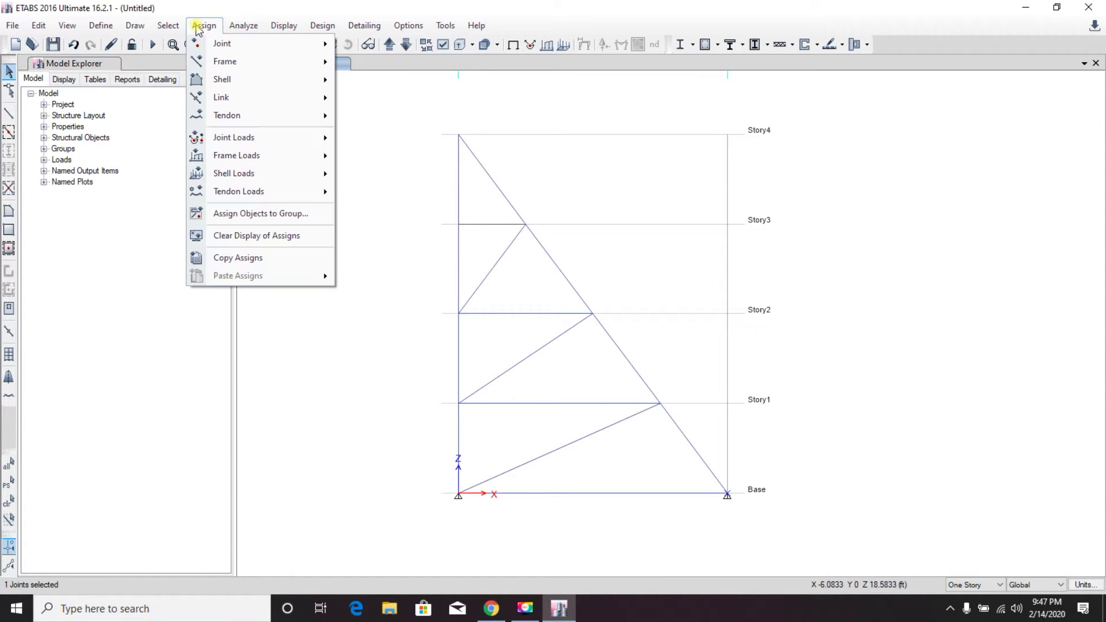
click(204, 25)
click(204, 25)
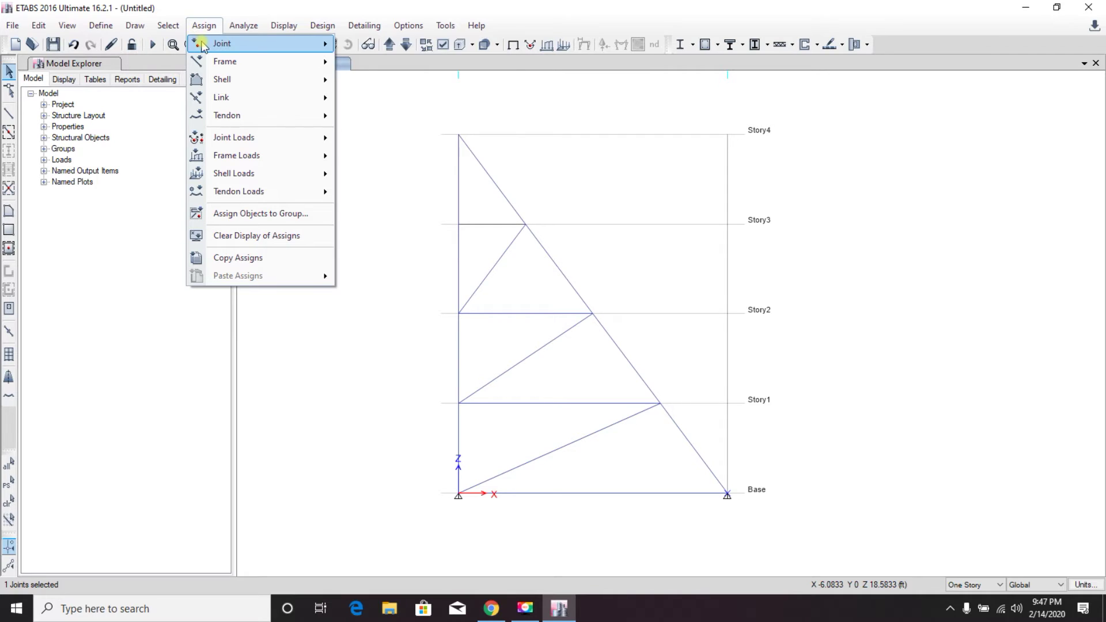
mouse_move(222, 43)
click(377, 43)
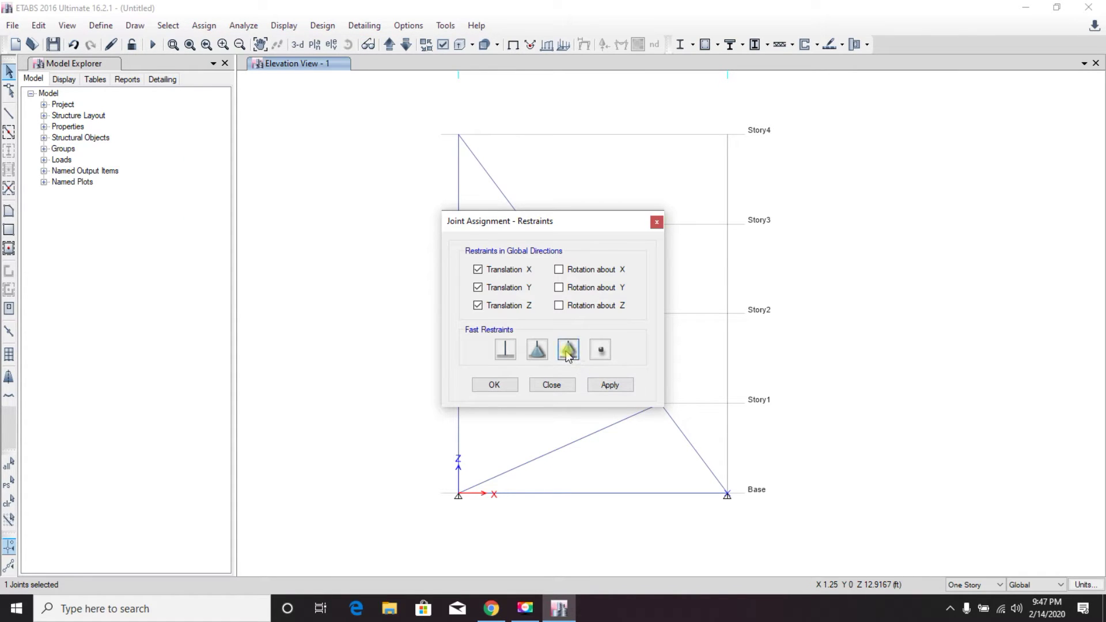
click(611, 384)
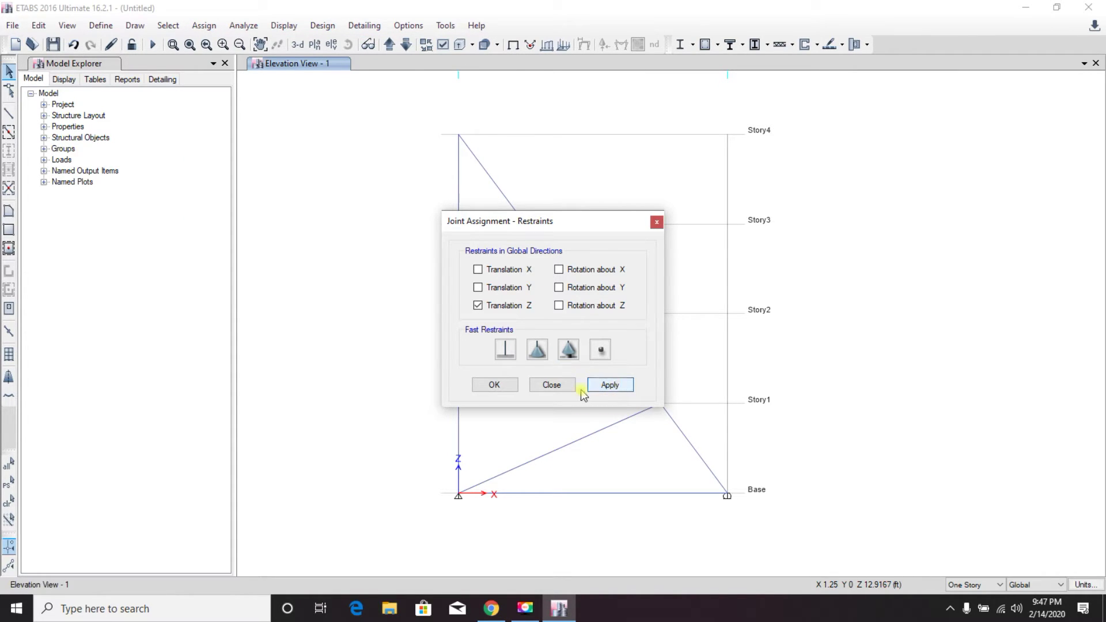
click(494, 385)
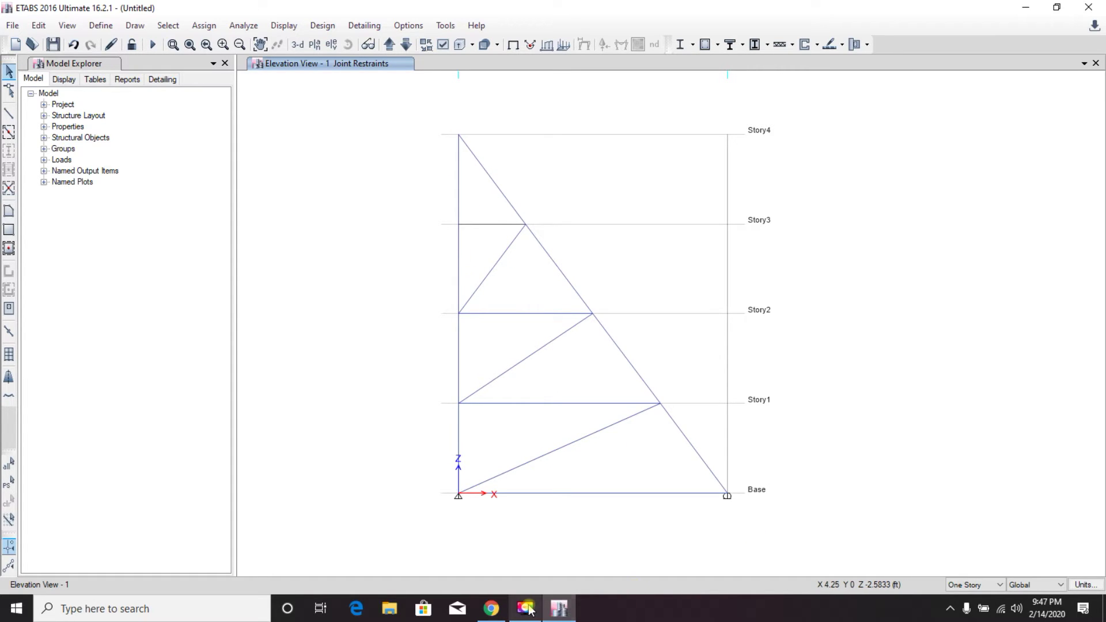
Check the applied loads in the Chrome truss figure, then select the ETABS joint at grid A, Story1
click(491, 609)
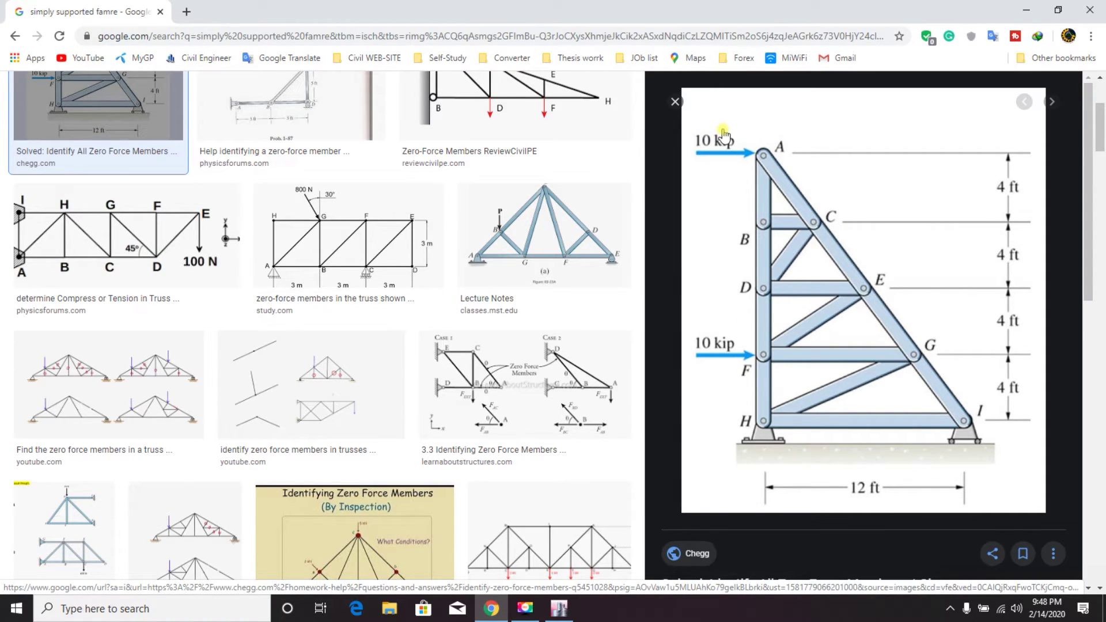
click(559, 611)
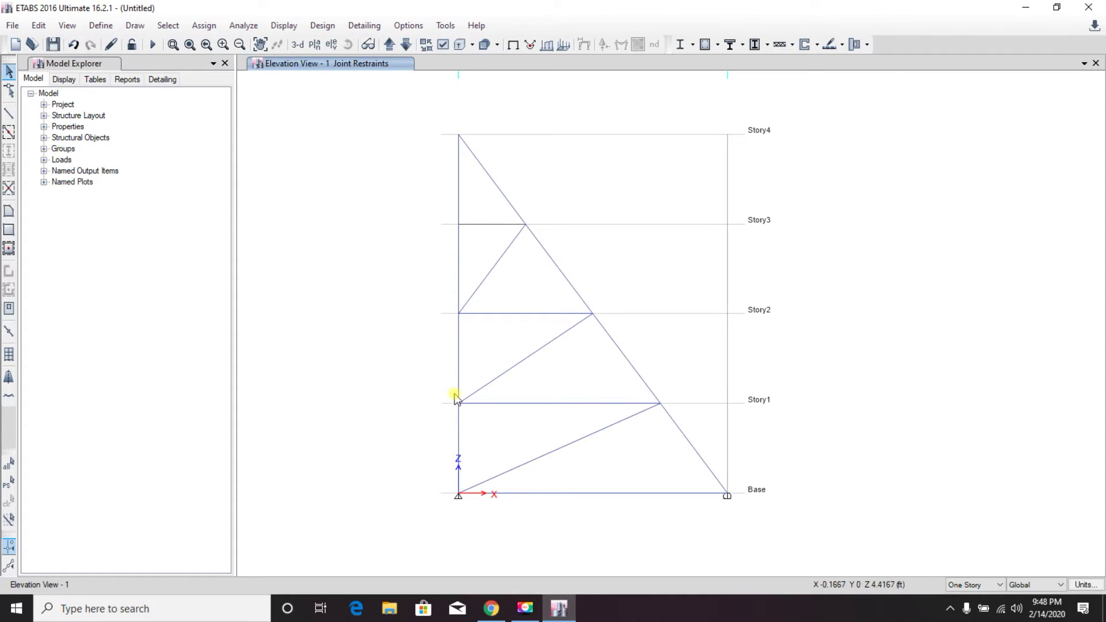
click(459, 403)
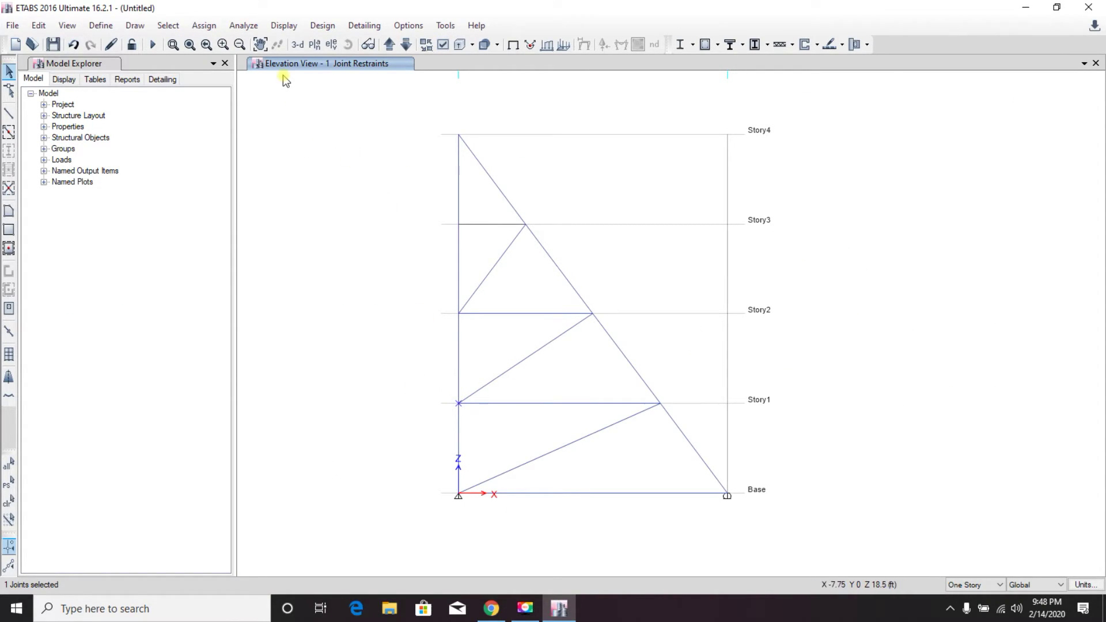
click(199, 26)
mouse_move(223, 46)
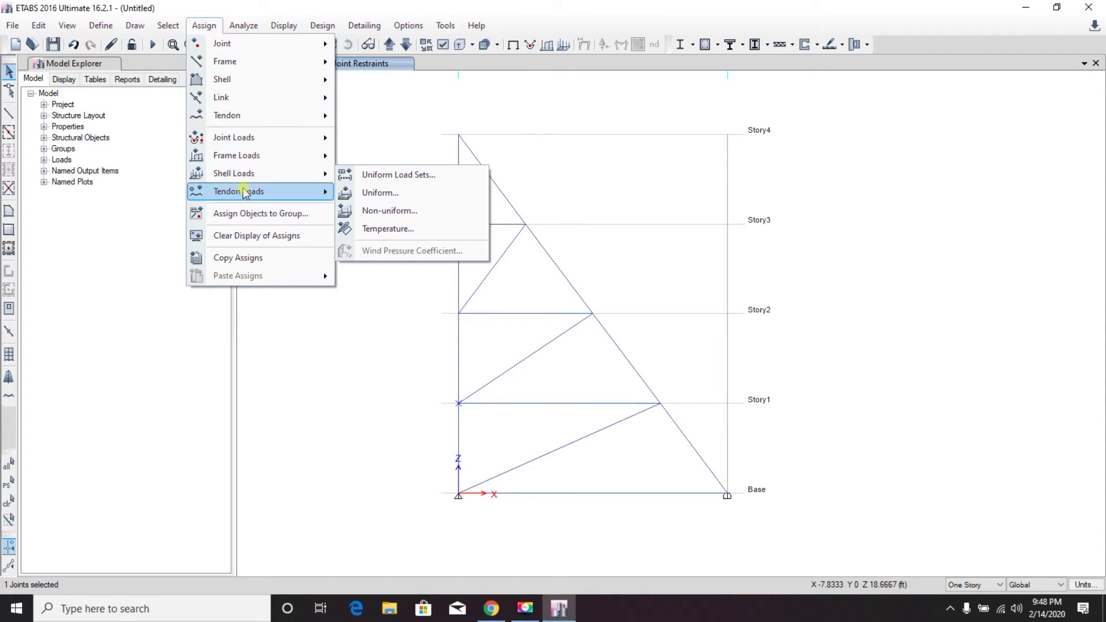
mouse_move(242, 156)
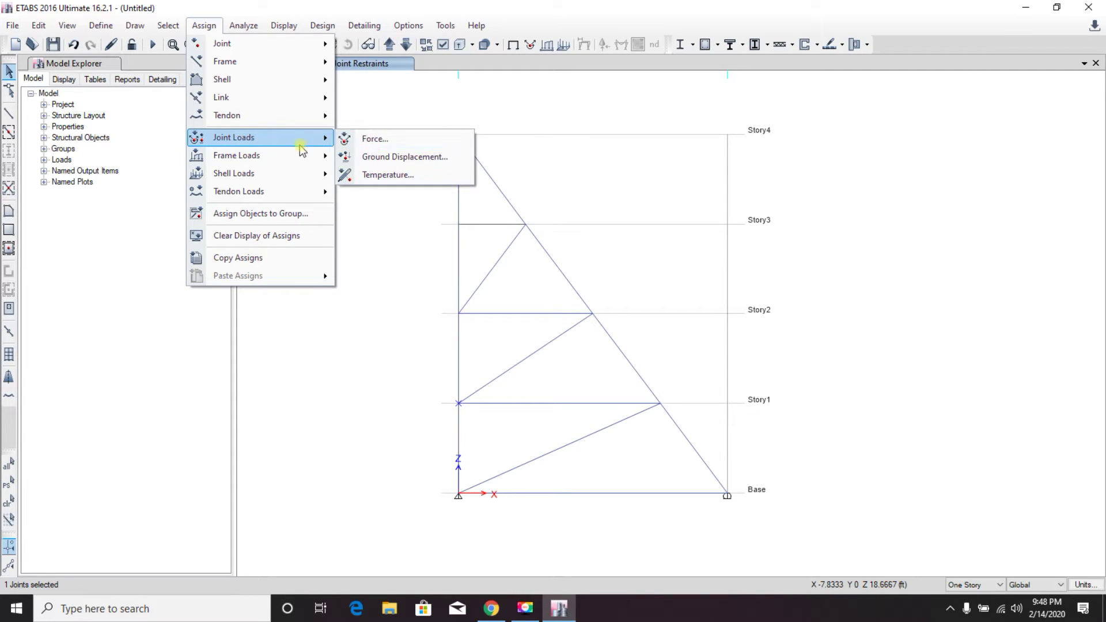
click(303, 360)
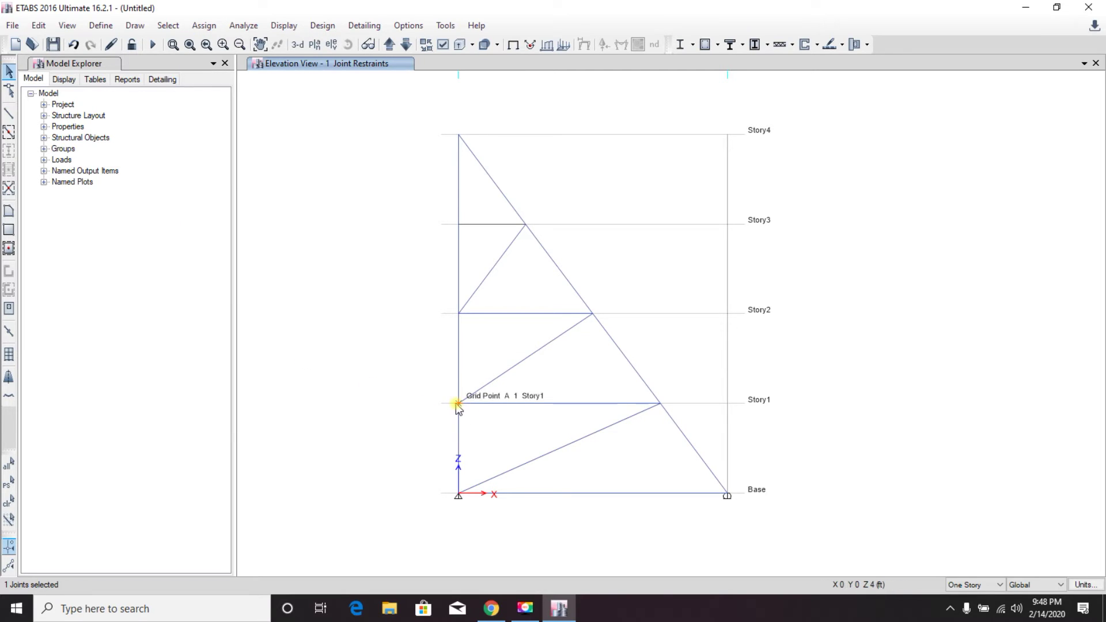
Assign a 10 kip global X joint force in the Dead load pattern to the grid A joints at Story1 and Story4
click(203, 25)
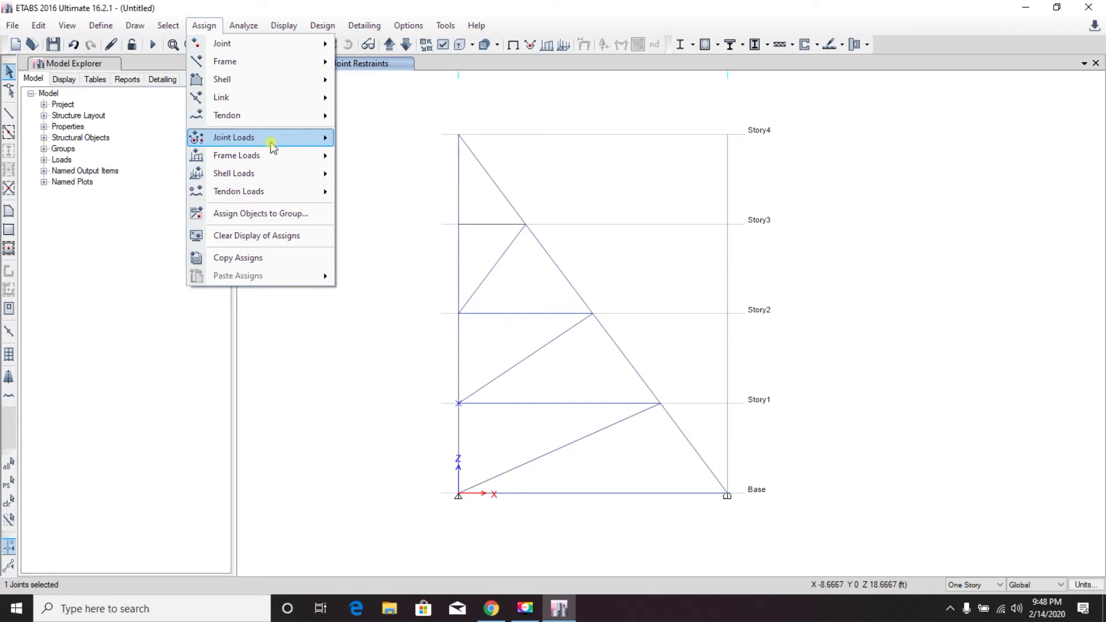
mouse_move(272, 143)
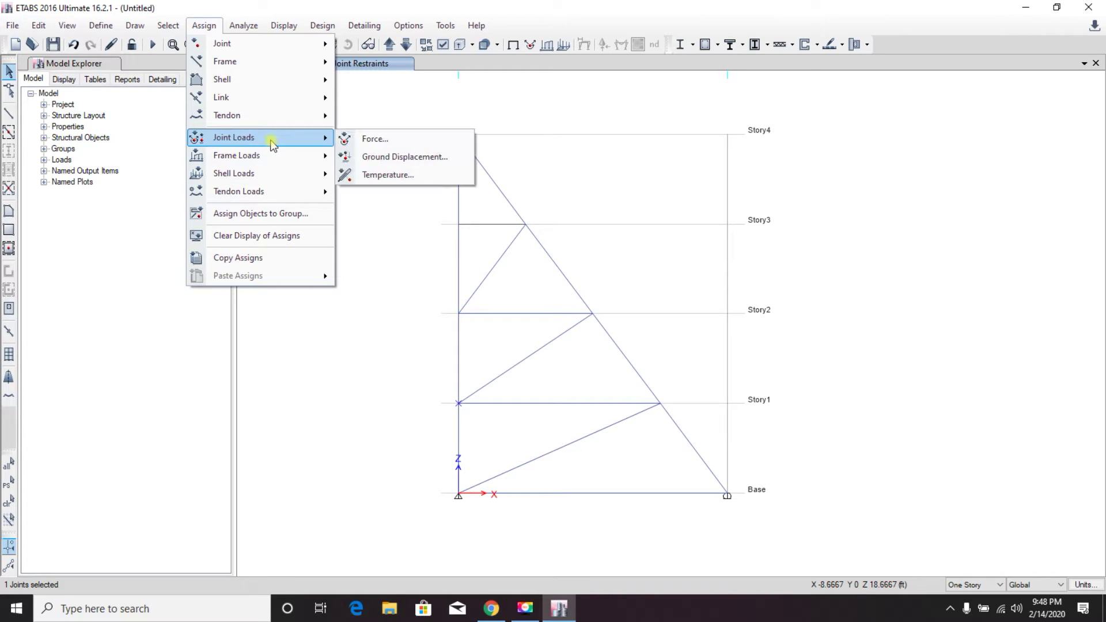
click(383, 142)
drag(501, 164, 157, 141)
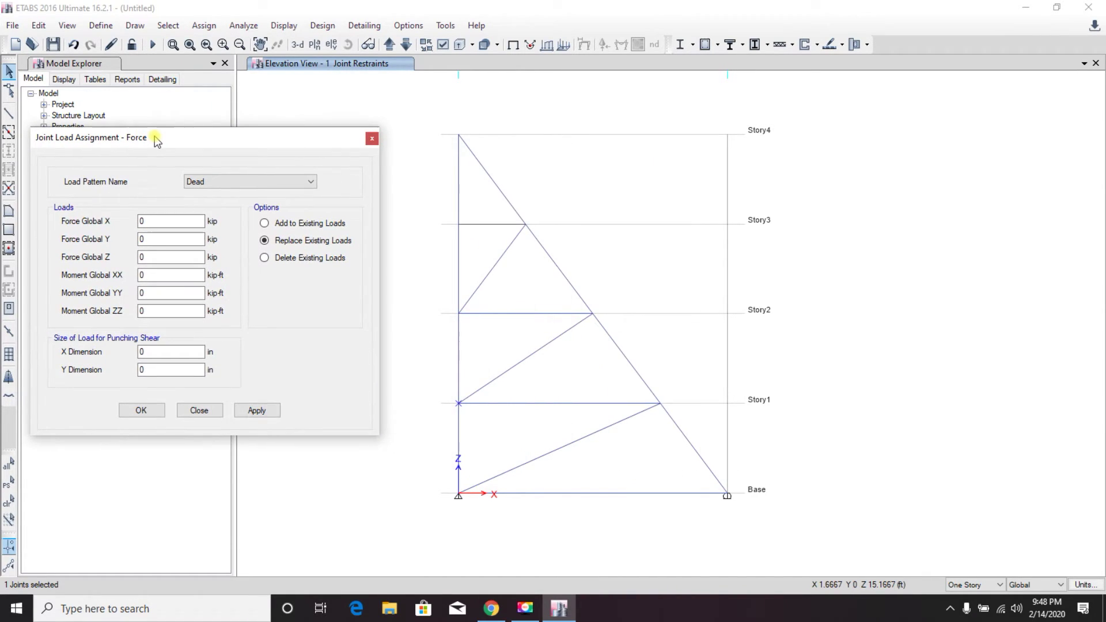
double_click(172, 225)
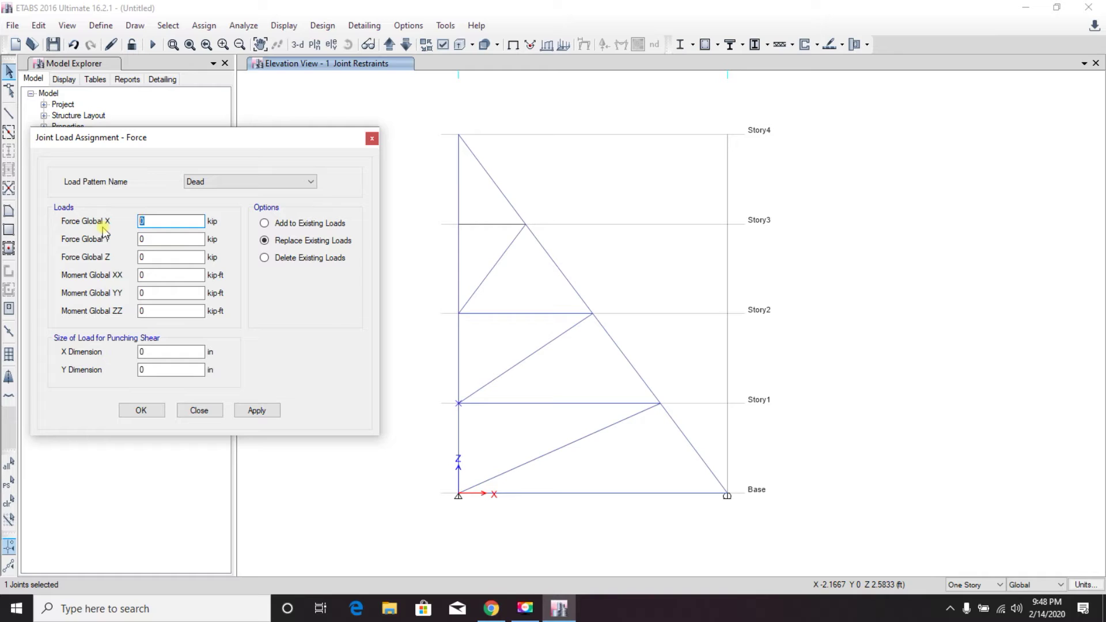
text(10)
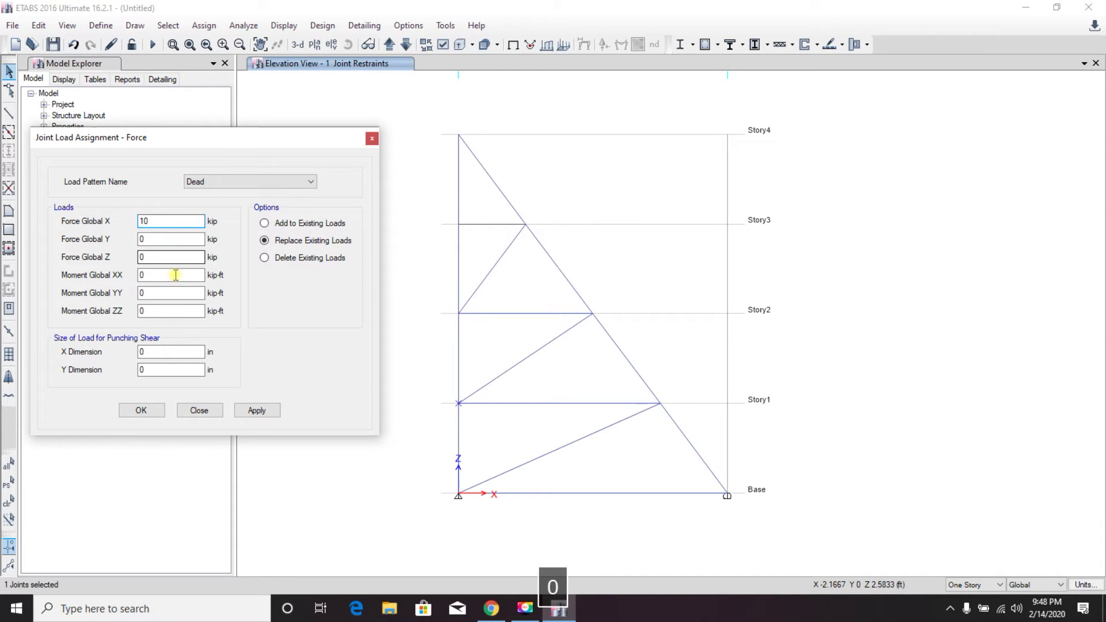
click(257, 411)
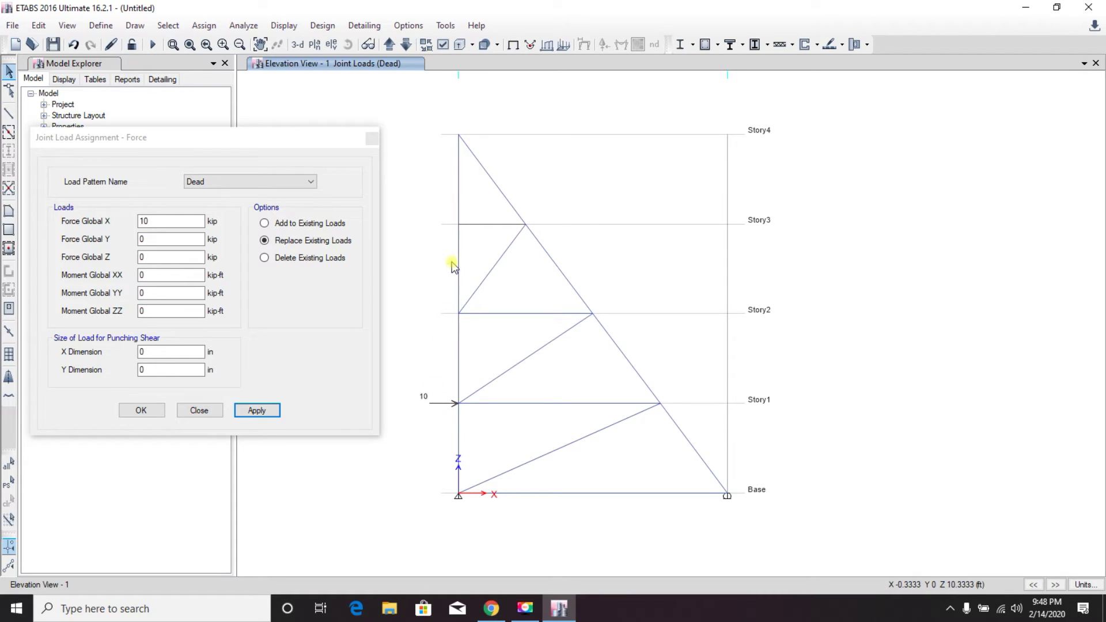
click(460, 134)
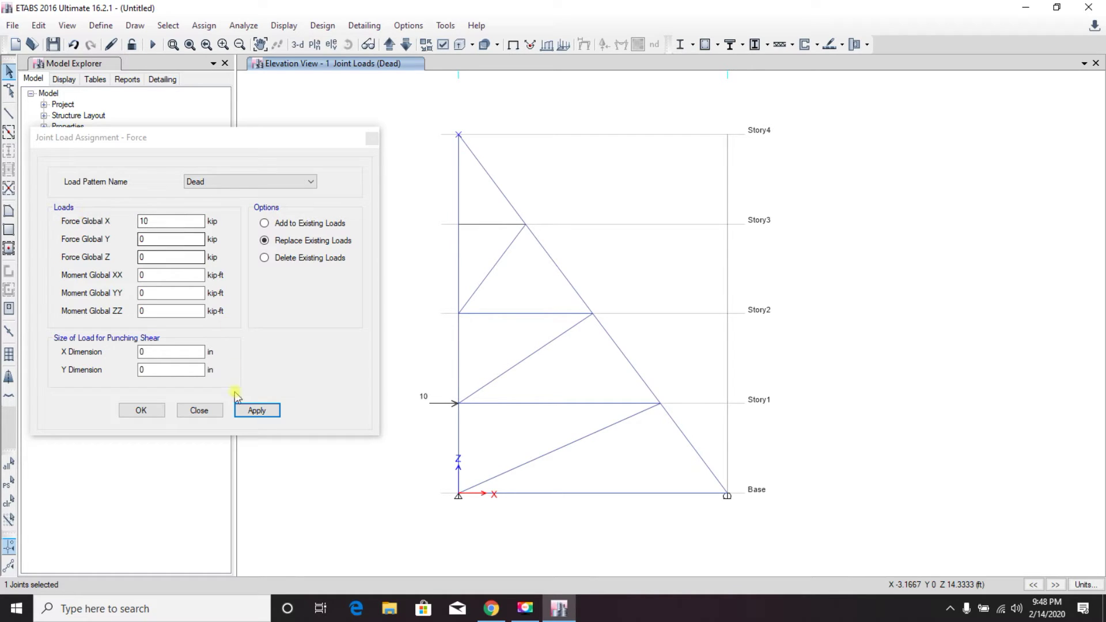
click(257, 411)
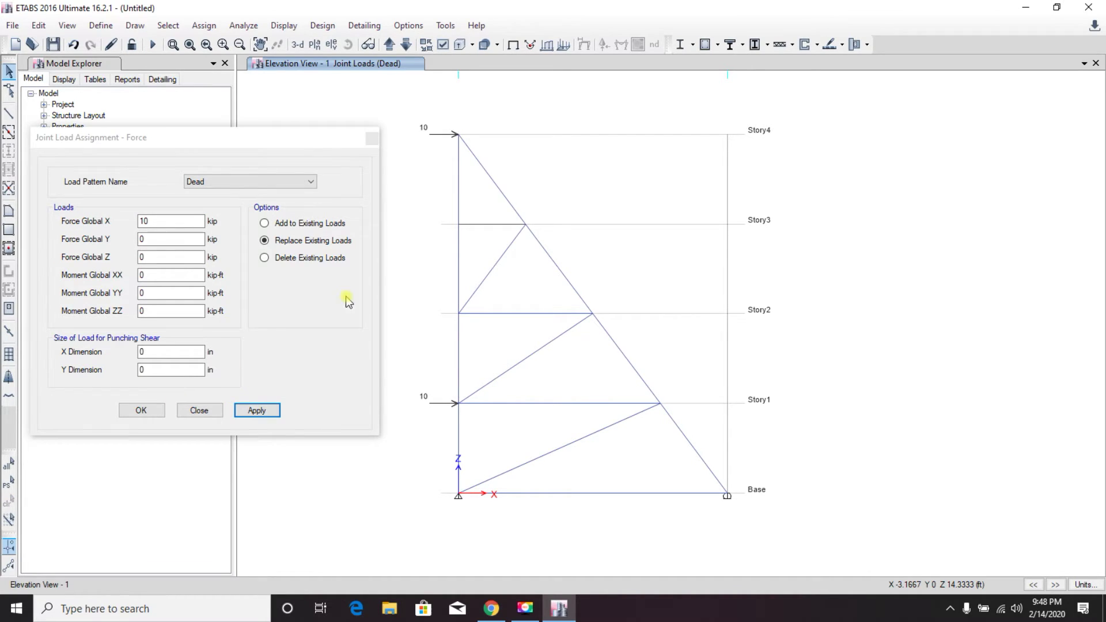
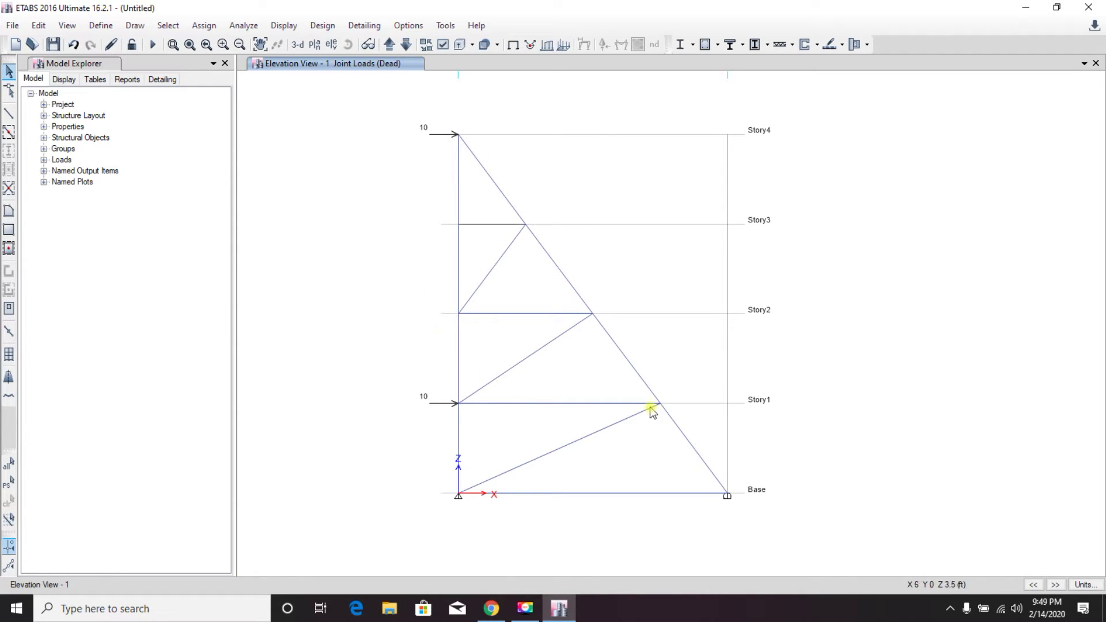
Select all truss members and release Moment 22 (Minor) and Moment 33 (Major) at both their start and end
mouse_move(403, 144)
mouse_down()
mouse_move(526, 188)
mouse_move(610, 279)
mouse_move(678, 458)
mouse_move(775, 543)
mouse_up()
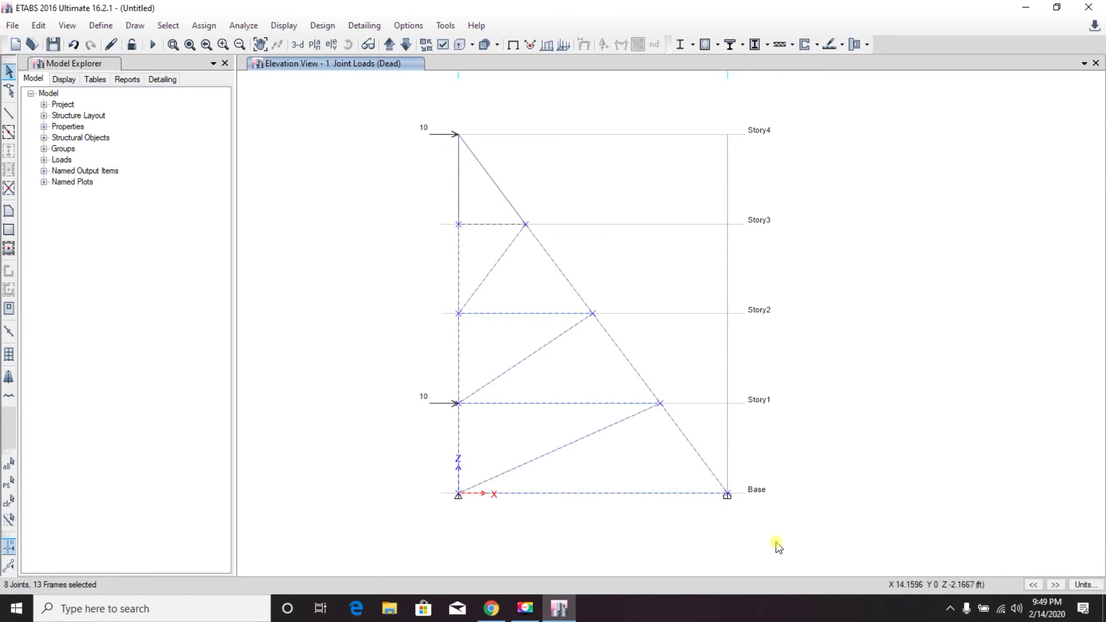
drag(514, 102, 435, 180)
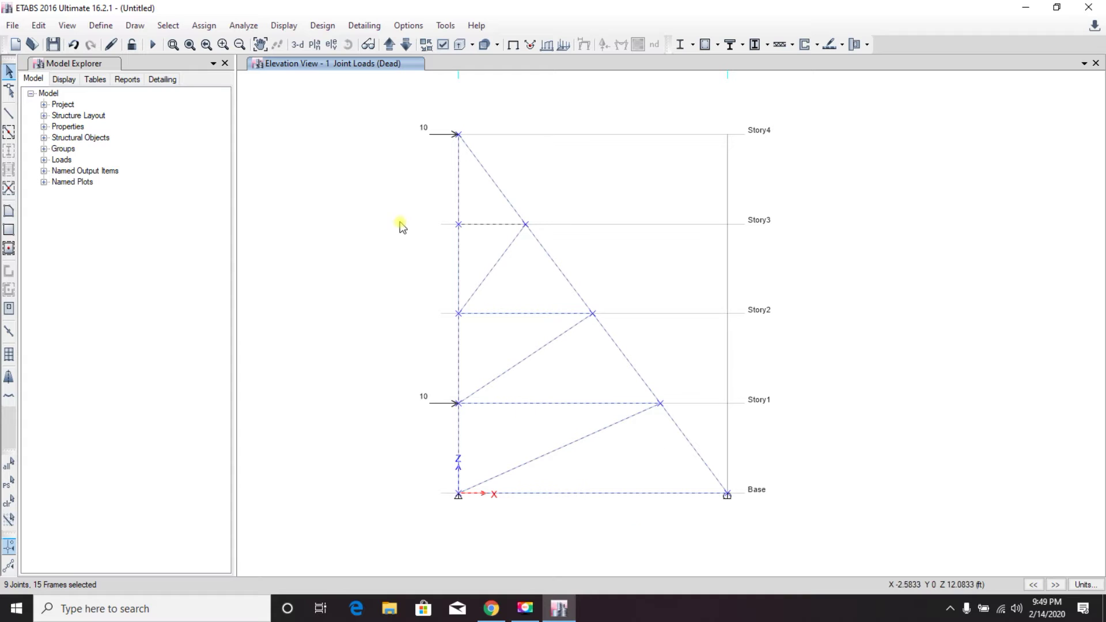
click(205, 26)
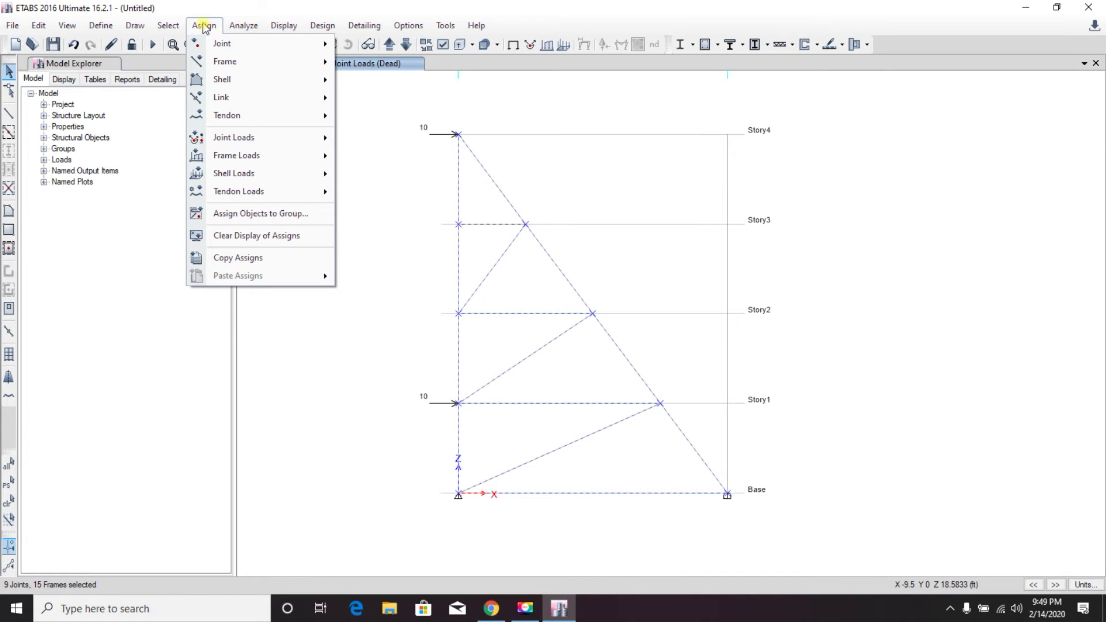
mouse_move(228, 61)
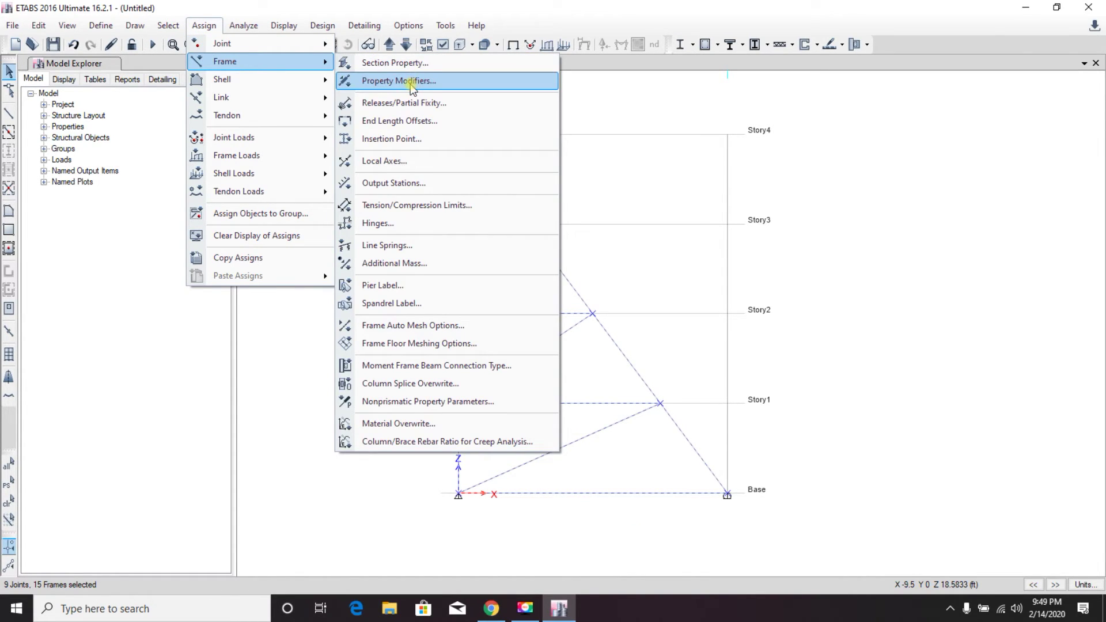
click(405, 104)
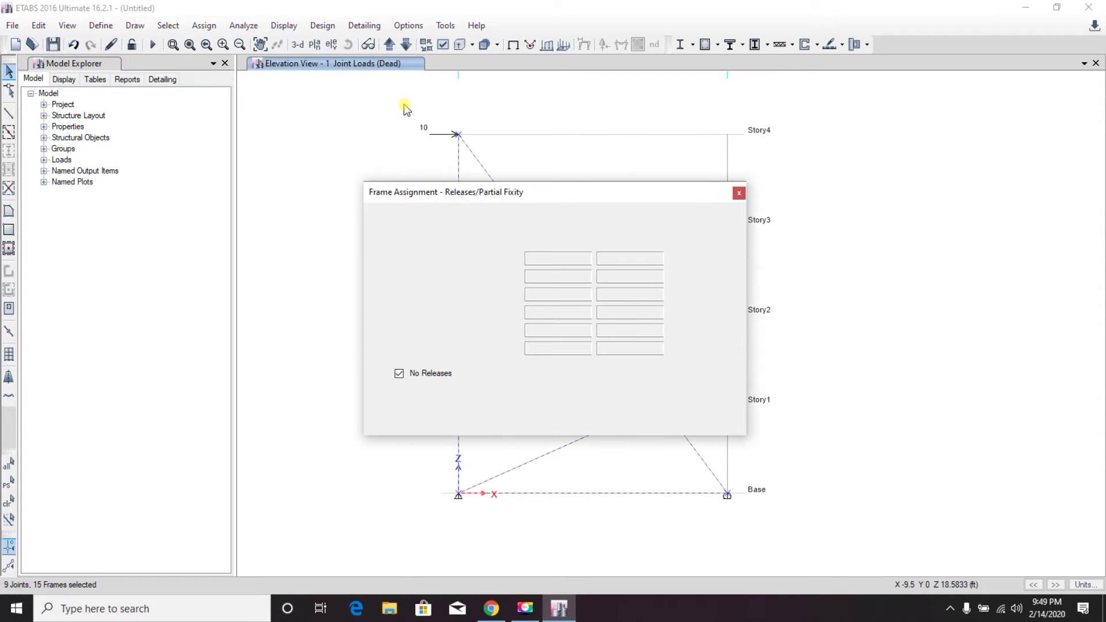
drag(252, 113, 247, 117)
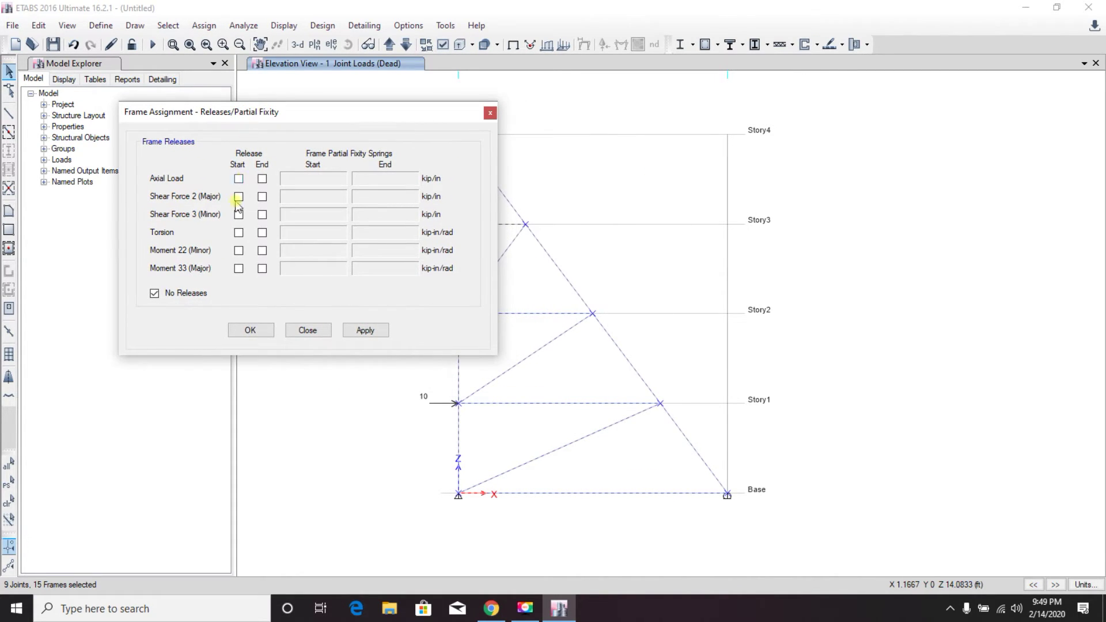
click(238, 252)
click(262, 251)
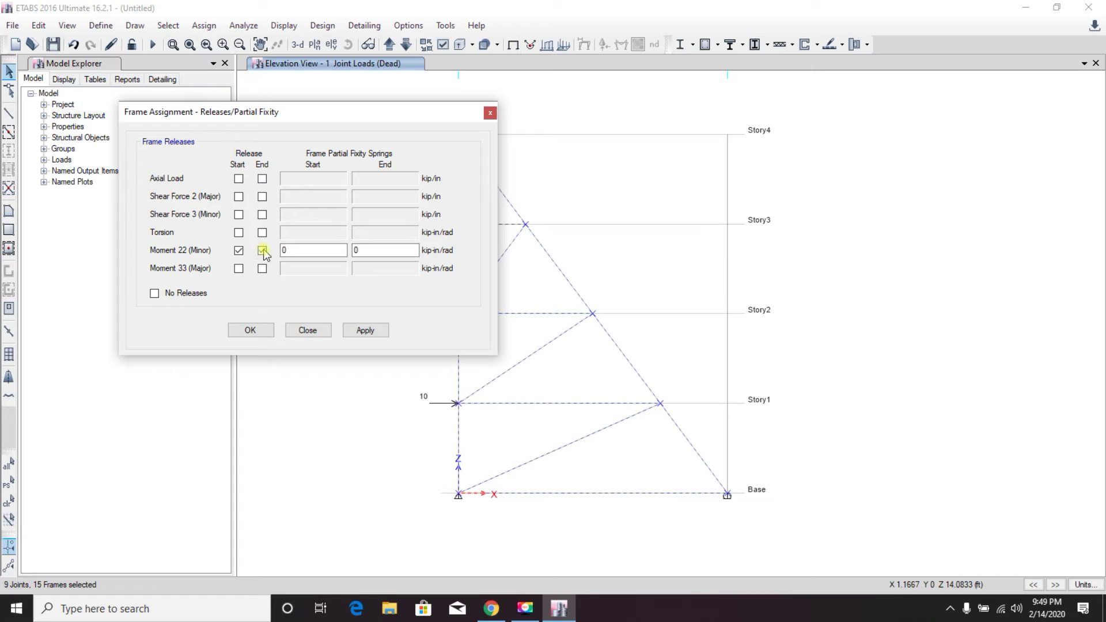
click(237, 269)
click(262, 269)
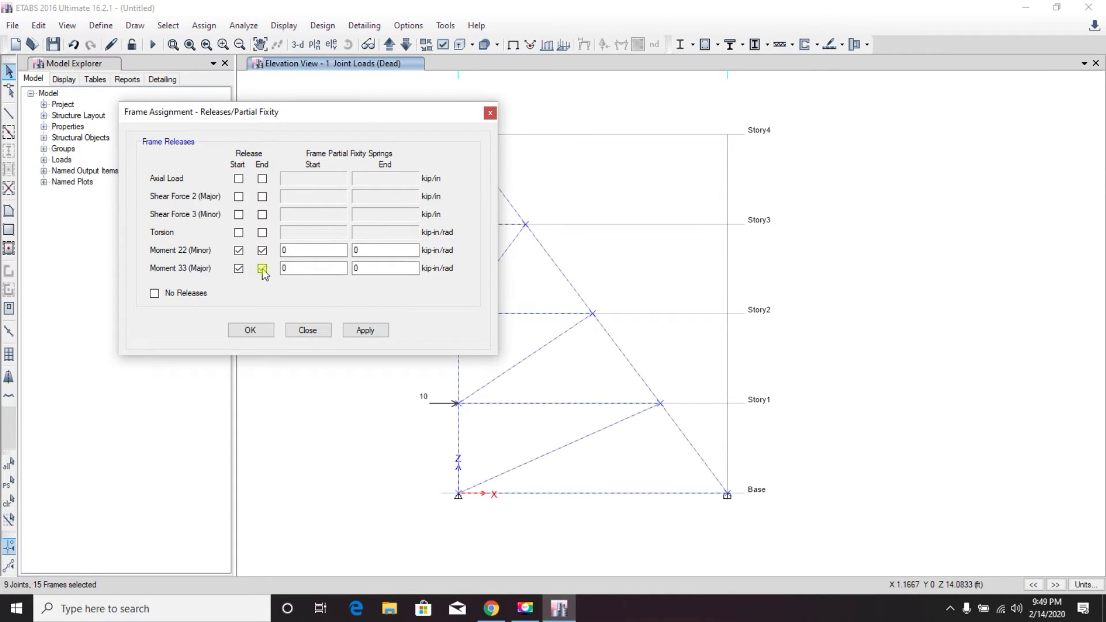
click(367, 331)
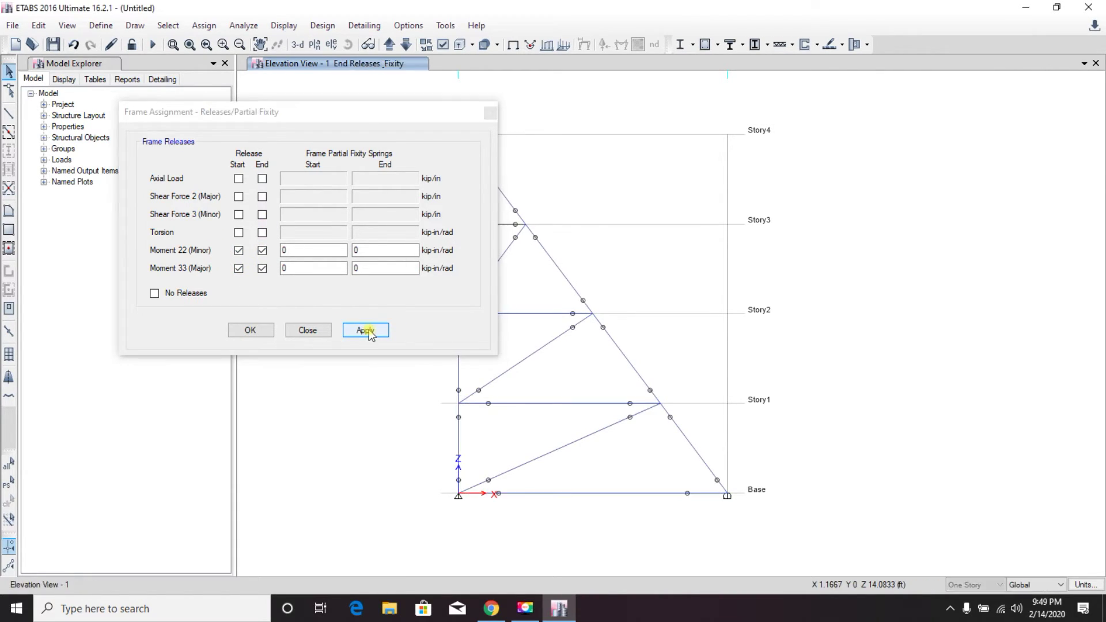
click(249, 330)
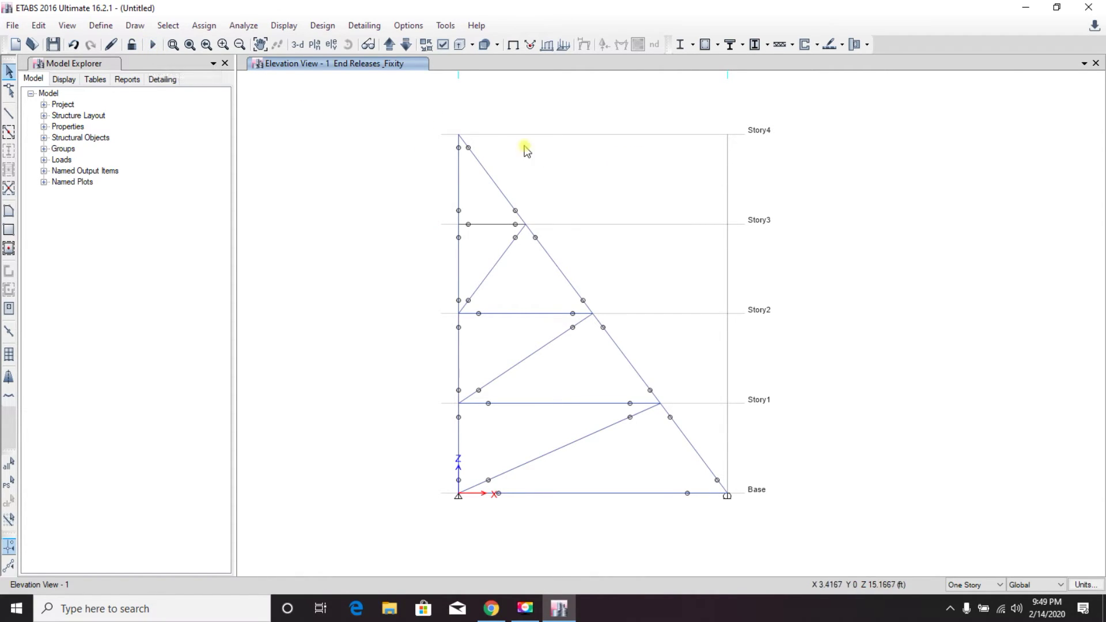
Run the model check on the truss and close its report
click(236, 25)
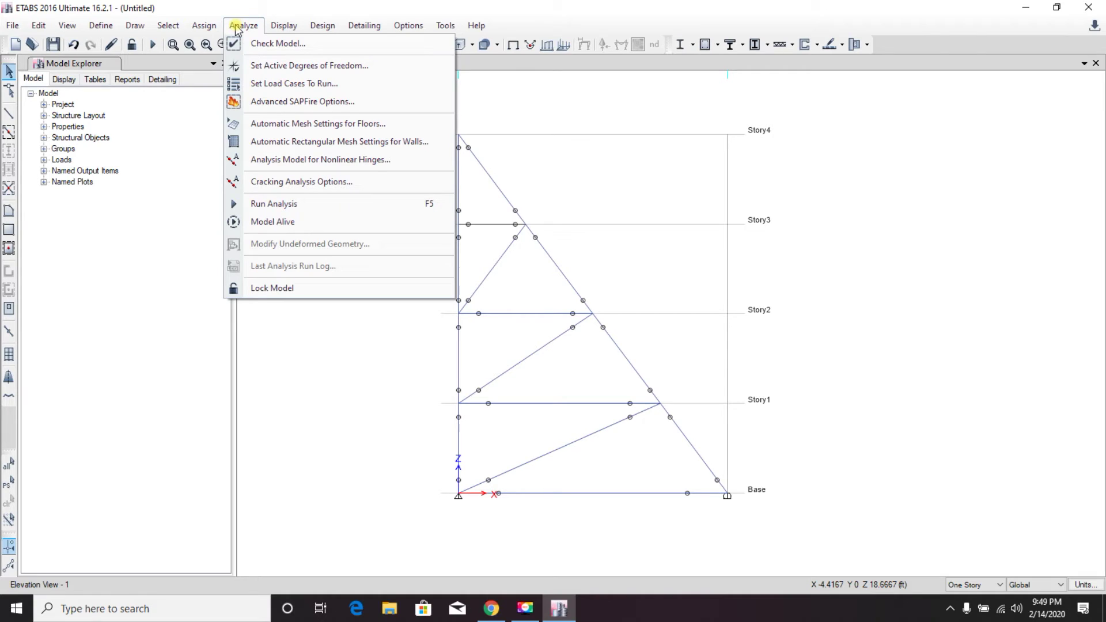
click(254, 42)
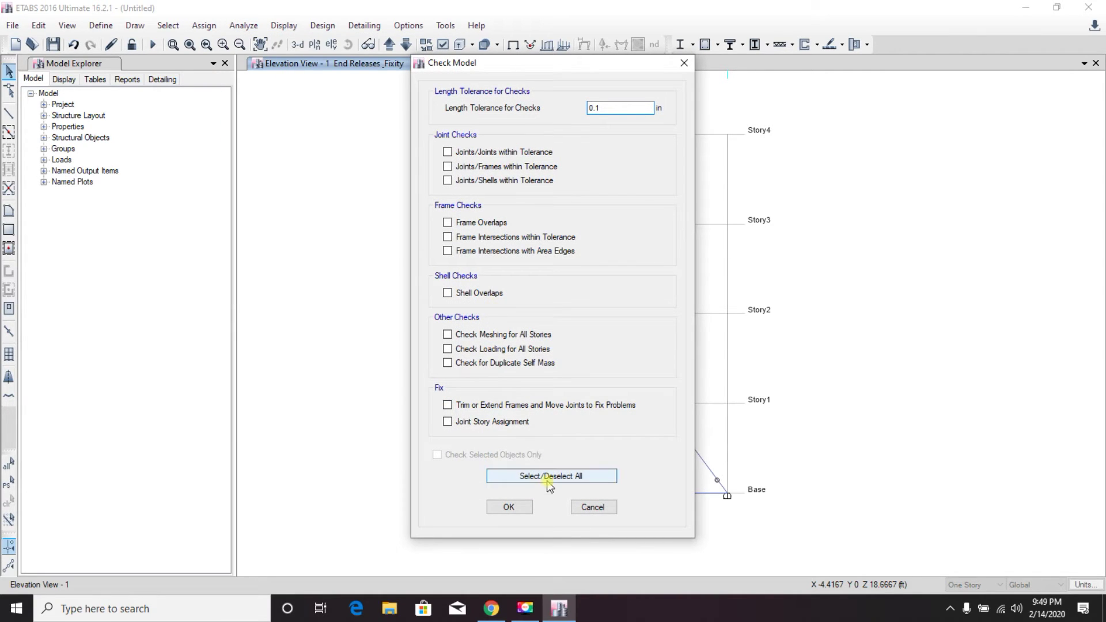
click(510, 507)
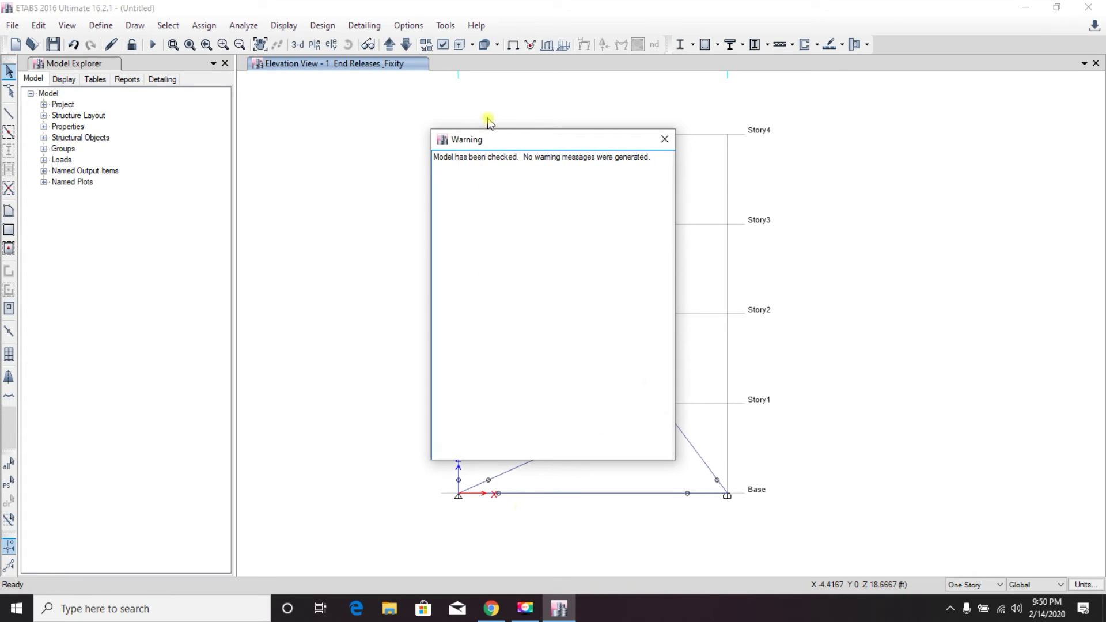
click(665, 139)
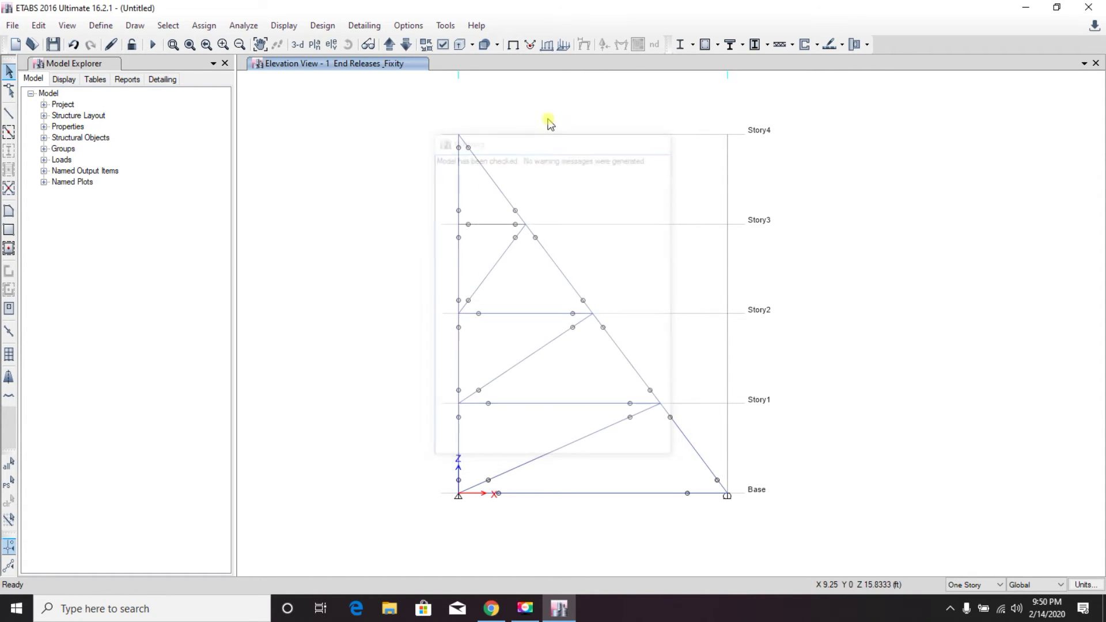
Run the analysis, saving the model as frame3 in the Desktop etabs folder
click(149, 45)
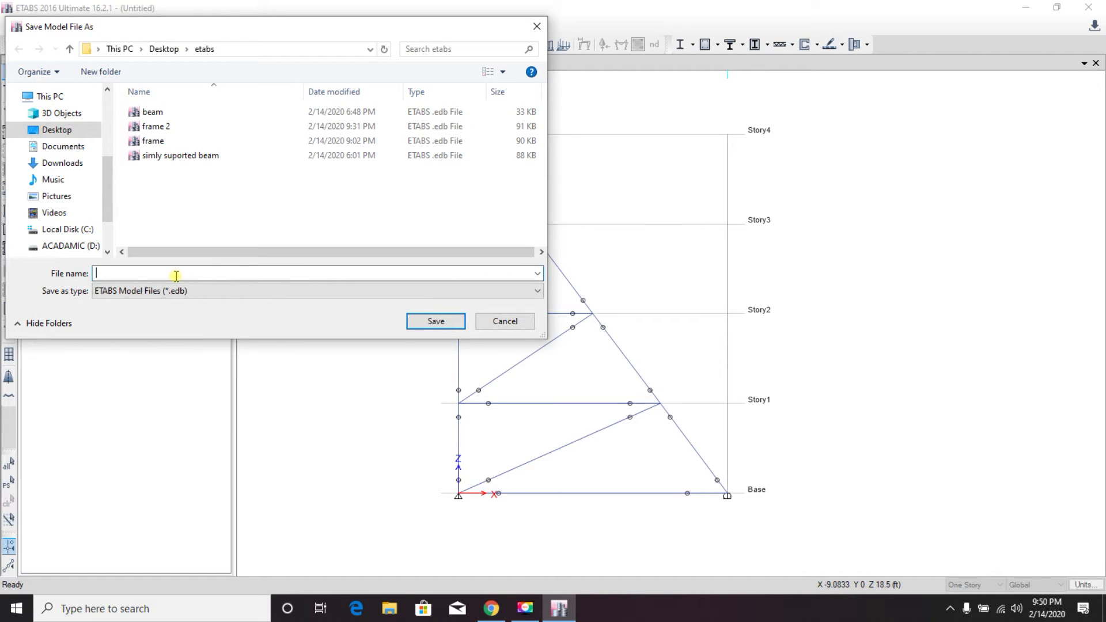
text(fra)
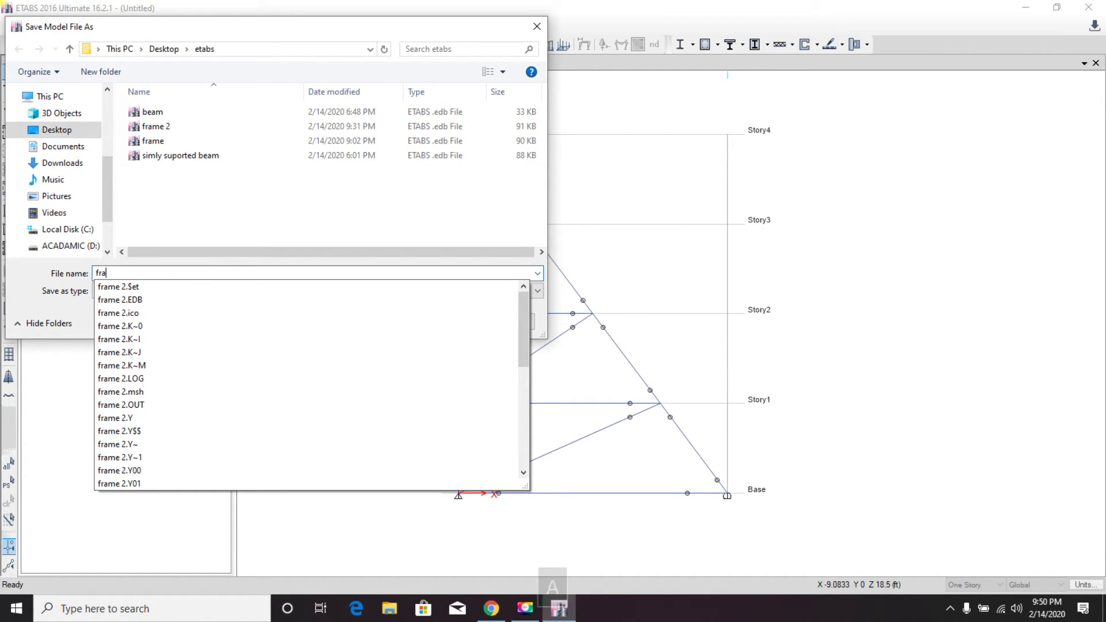
text(me3)
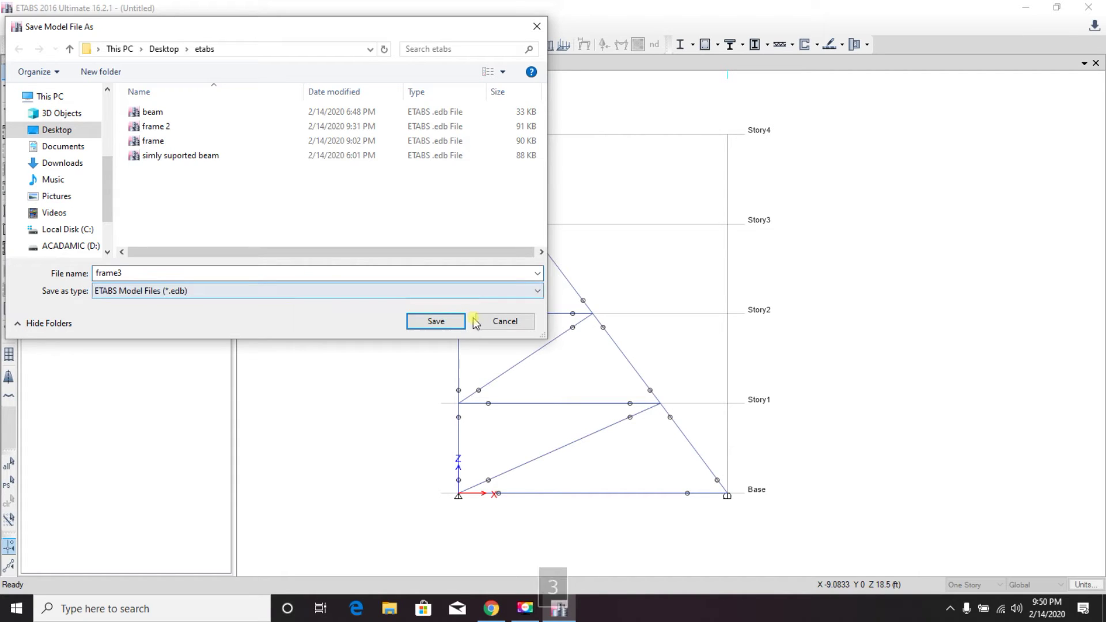
click(433, 321)
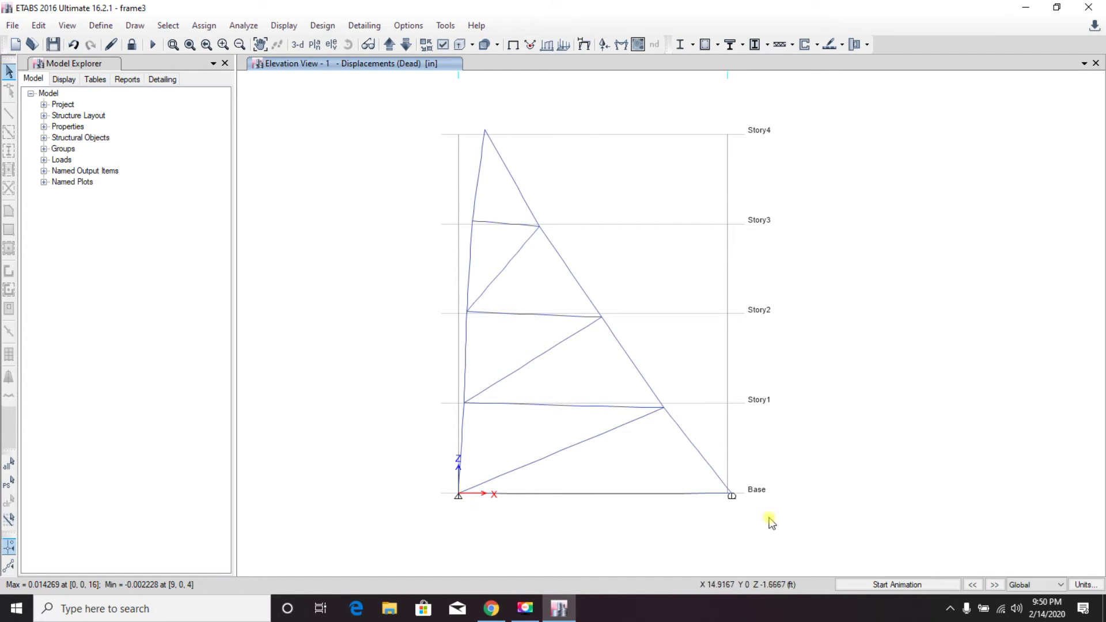
Display the restraint reactions for the Dead case as arrows, showing the Fx and Fz components
click(603, 45)
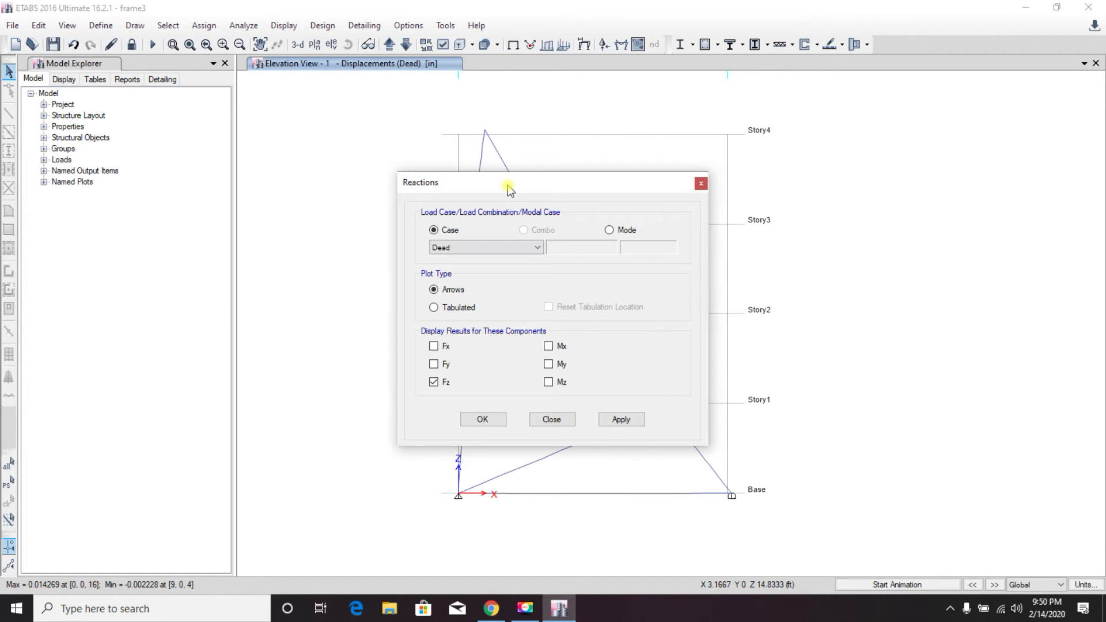
drag(506, 185, 514, 78)
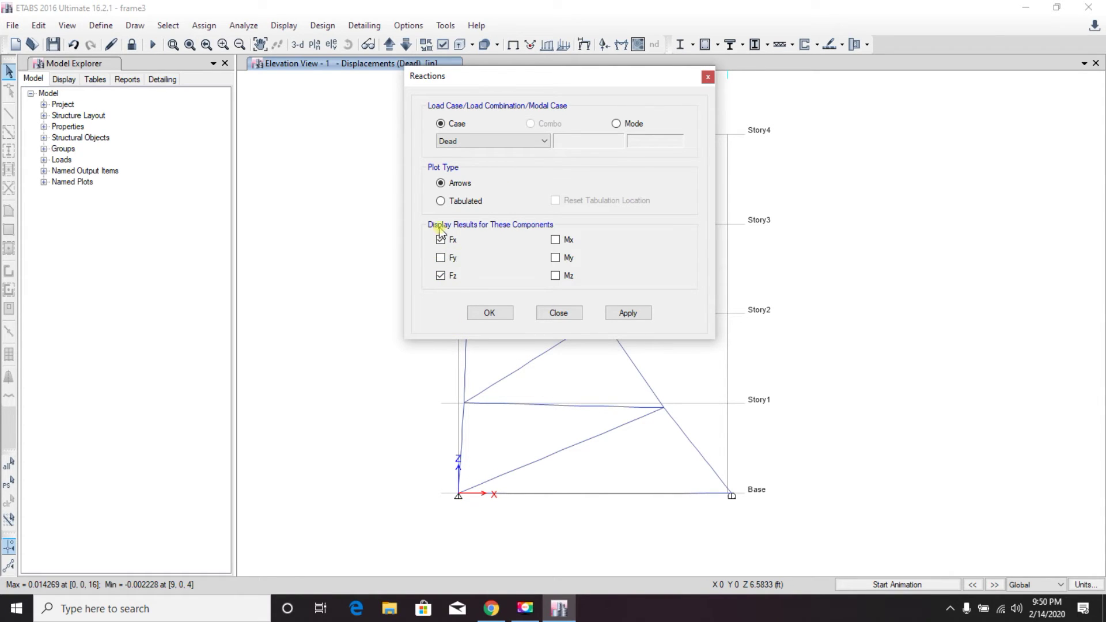
click(628, 313)
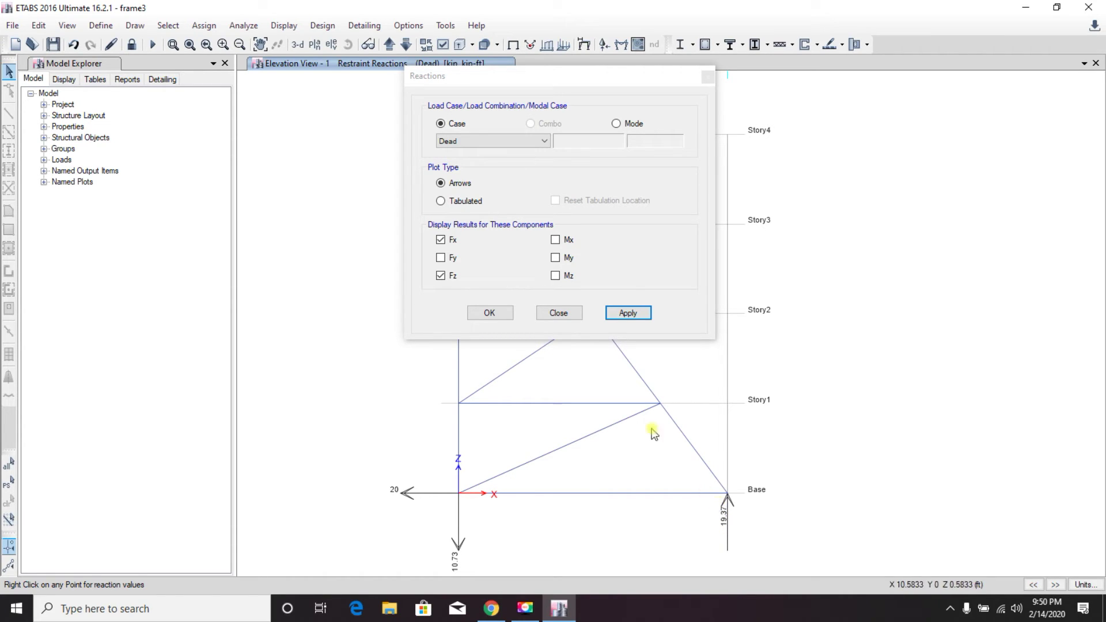
click(562, 316)
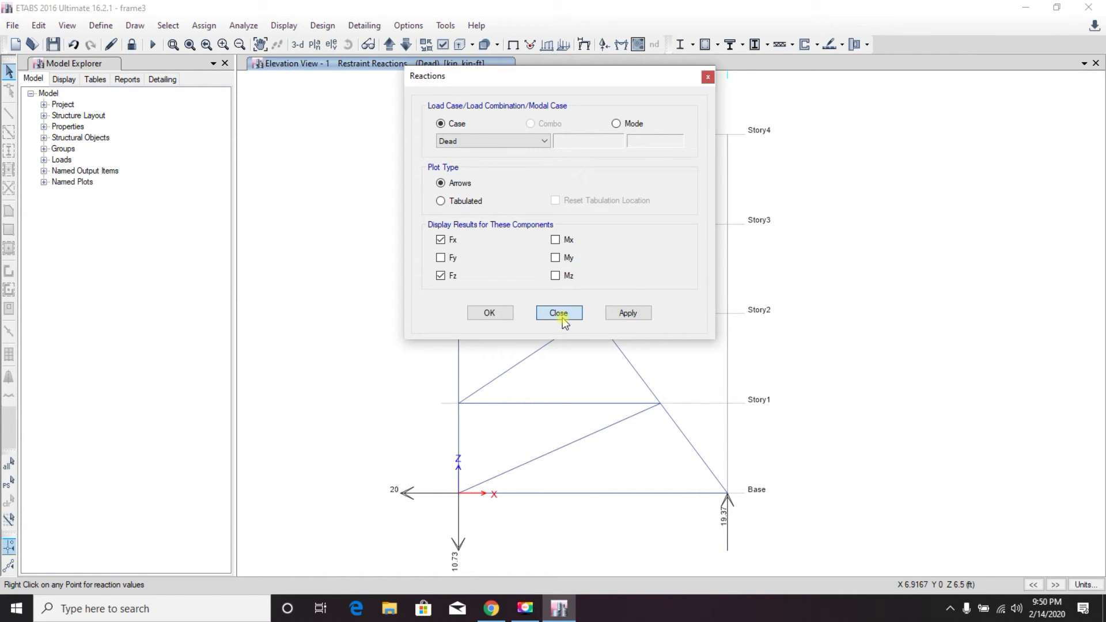
click(559, 314)
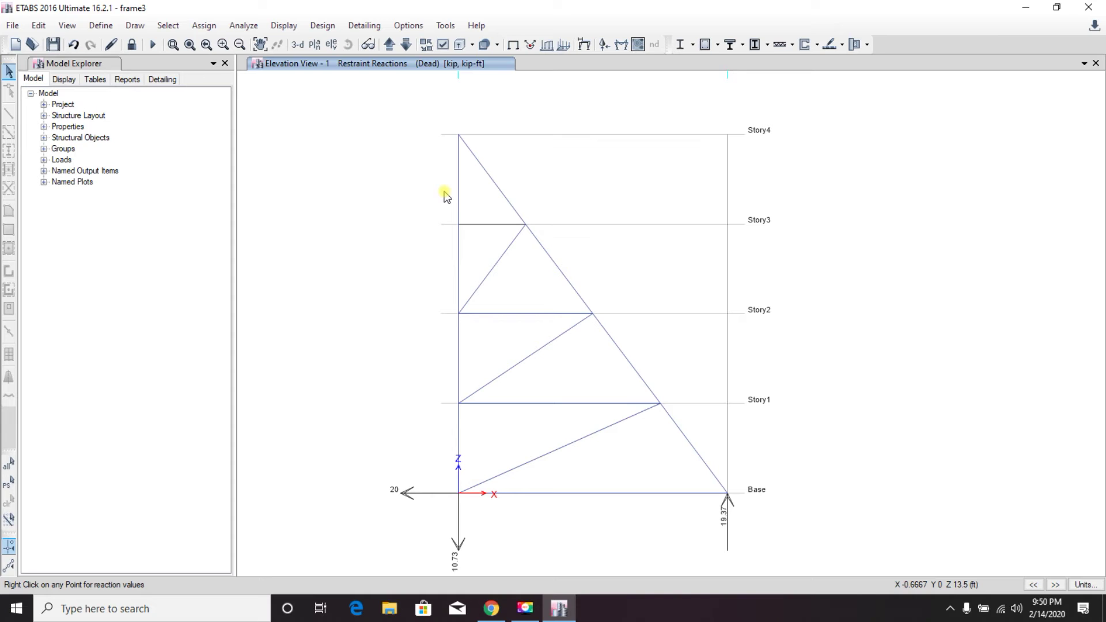
Unlock the model, accepting deletion of the analysis results, and select all truss joints and members
mouse_move(410, 202)
mouse_down()
mouse_move(507, 210)
mouse_move(752, 536)
mouse_up()
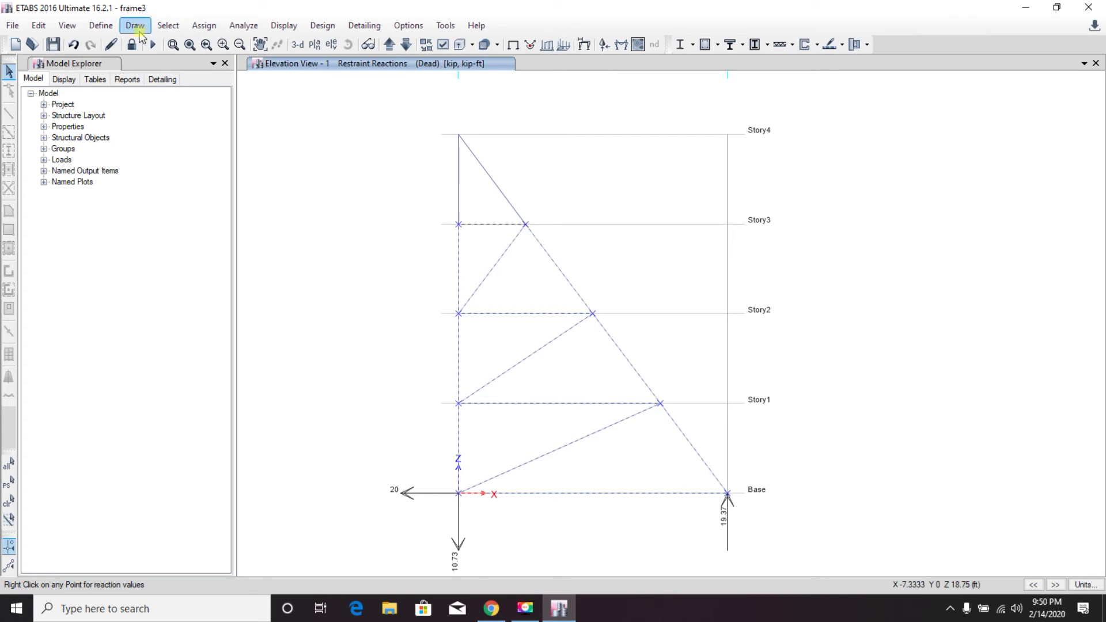
click(132, 45)
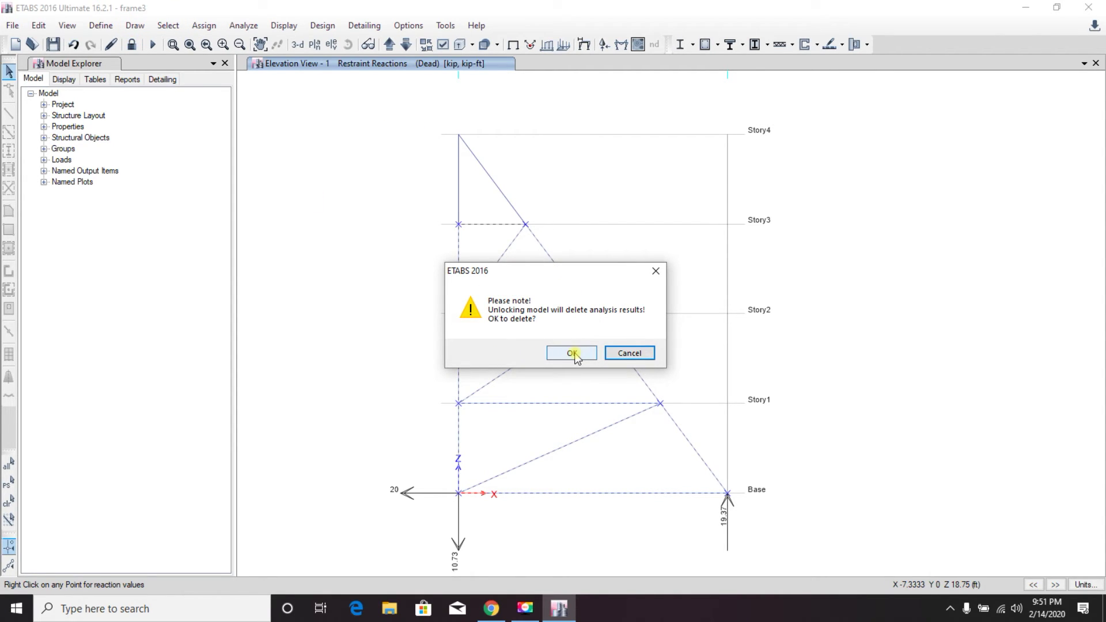
click(573, 353)
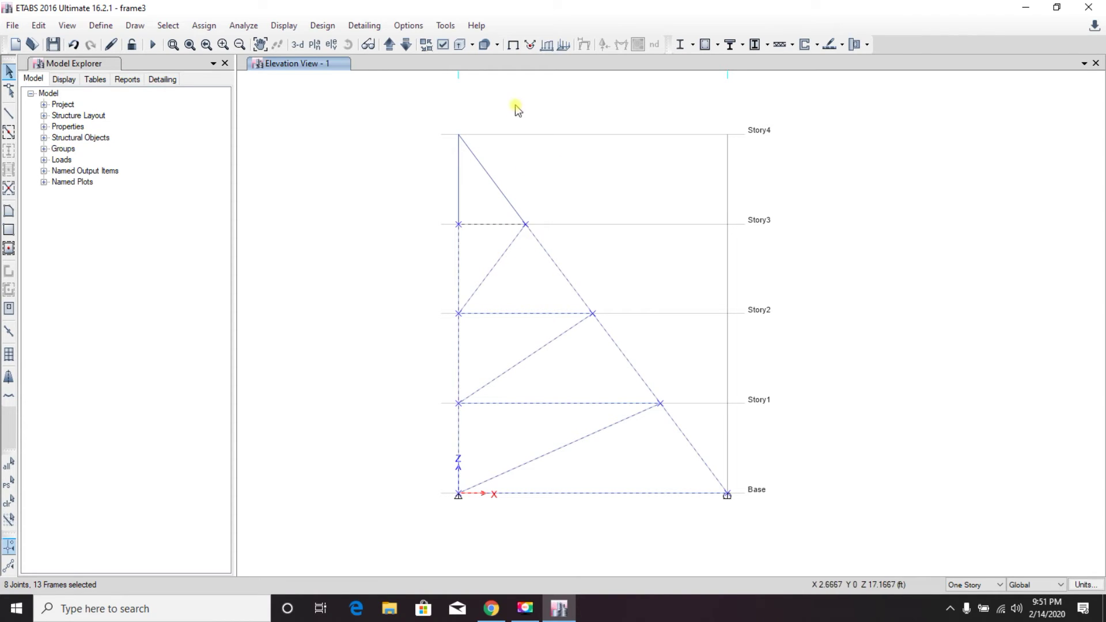
drag(512, 95, 395, 198)
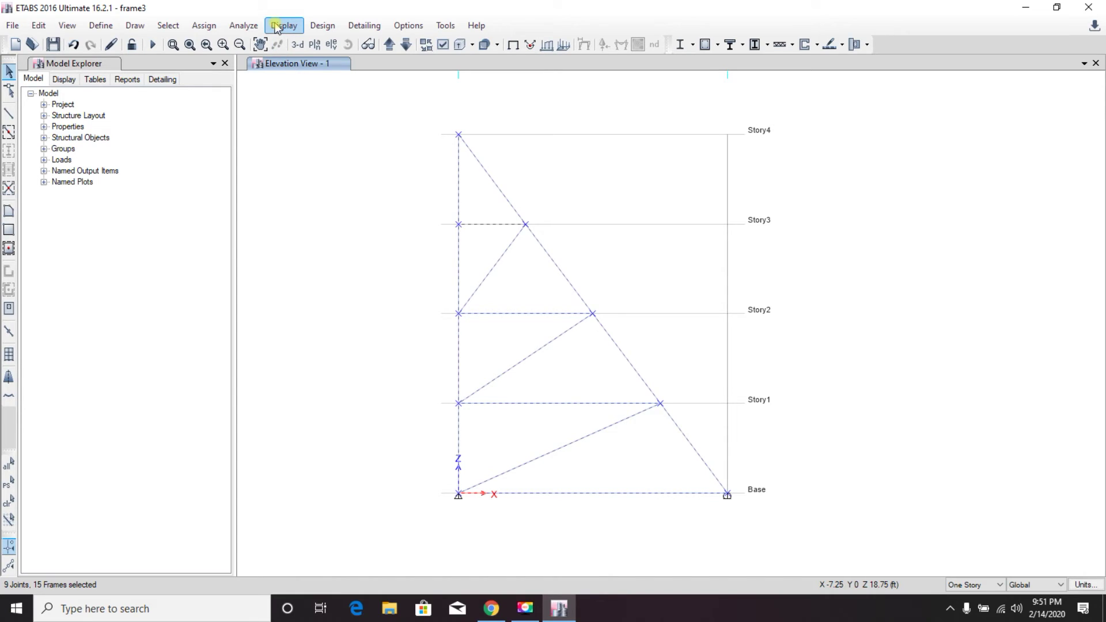
Assign frame property modifiers to the selected truss members, setting Mass and Weight to 0
click(202, 26)
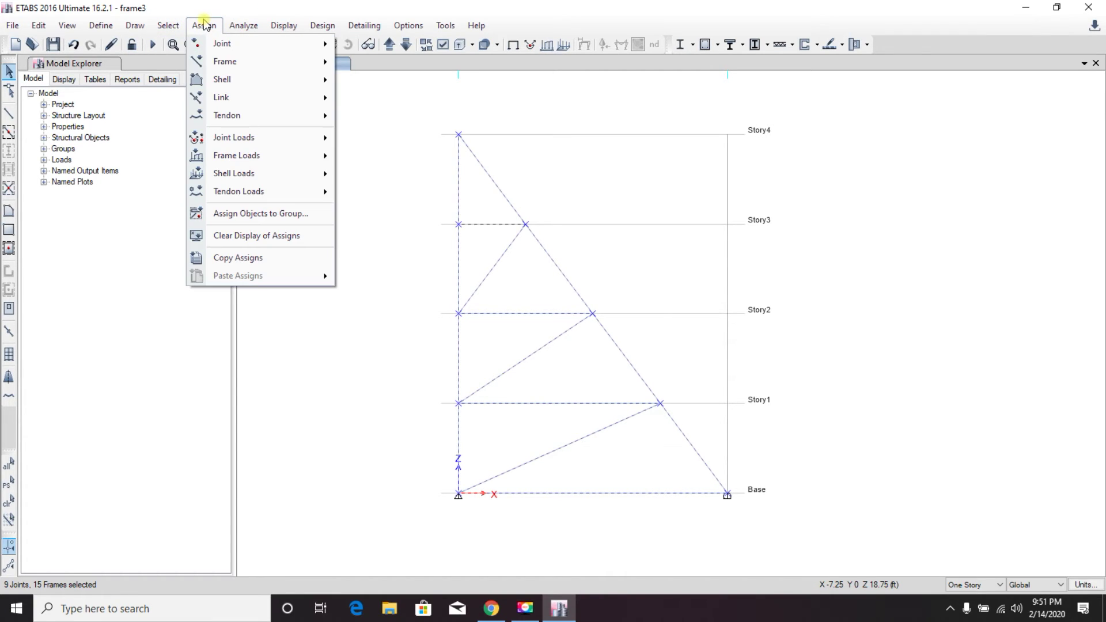
mouse_move(230, 63)
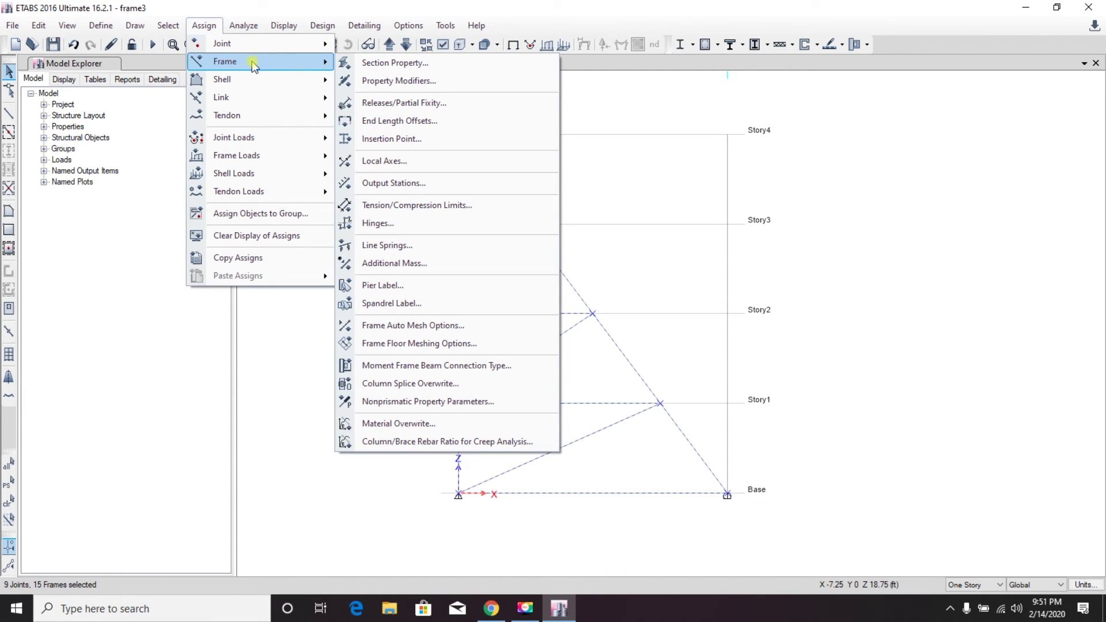
click(379, 84)
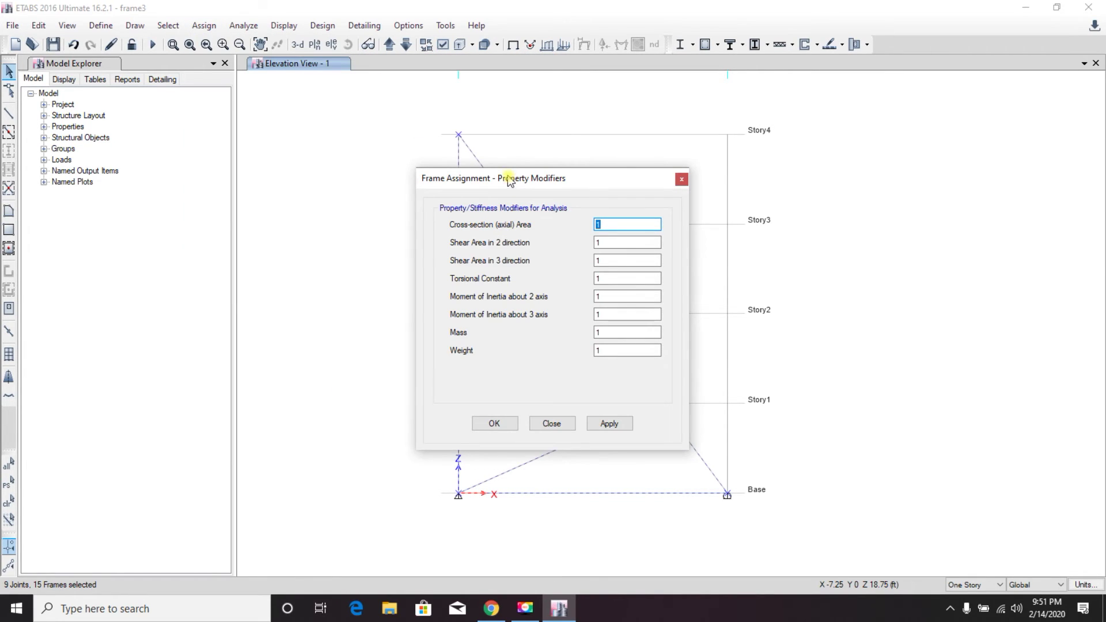
drag(504, 178, 314, 114)
double_click(418, 268)
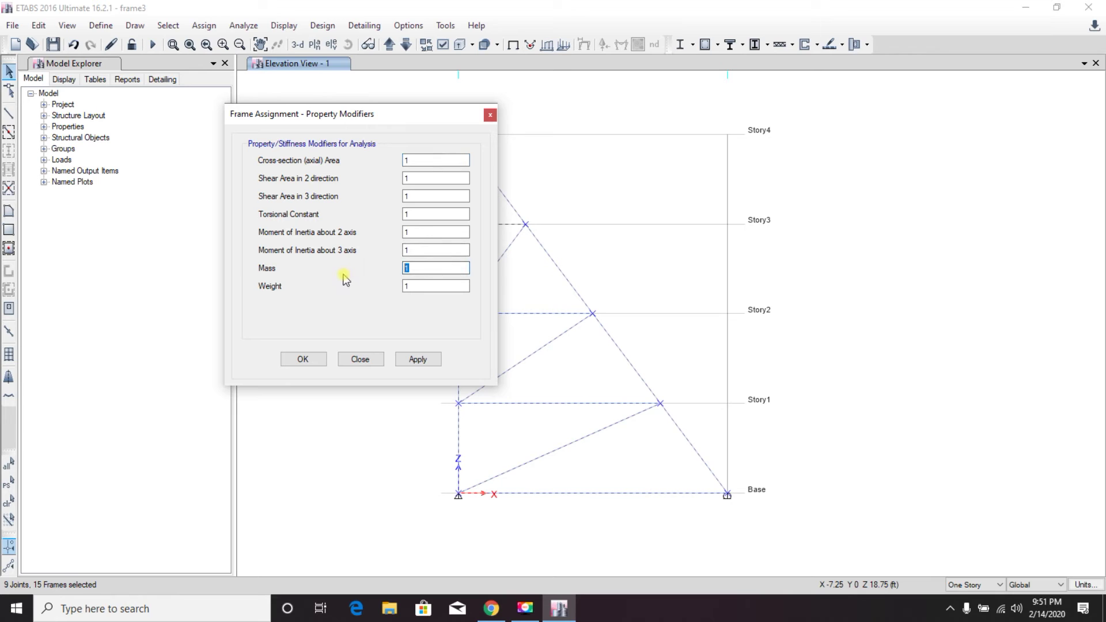
text(0)
double_click(419, 288)
text(0)
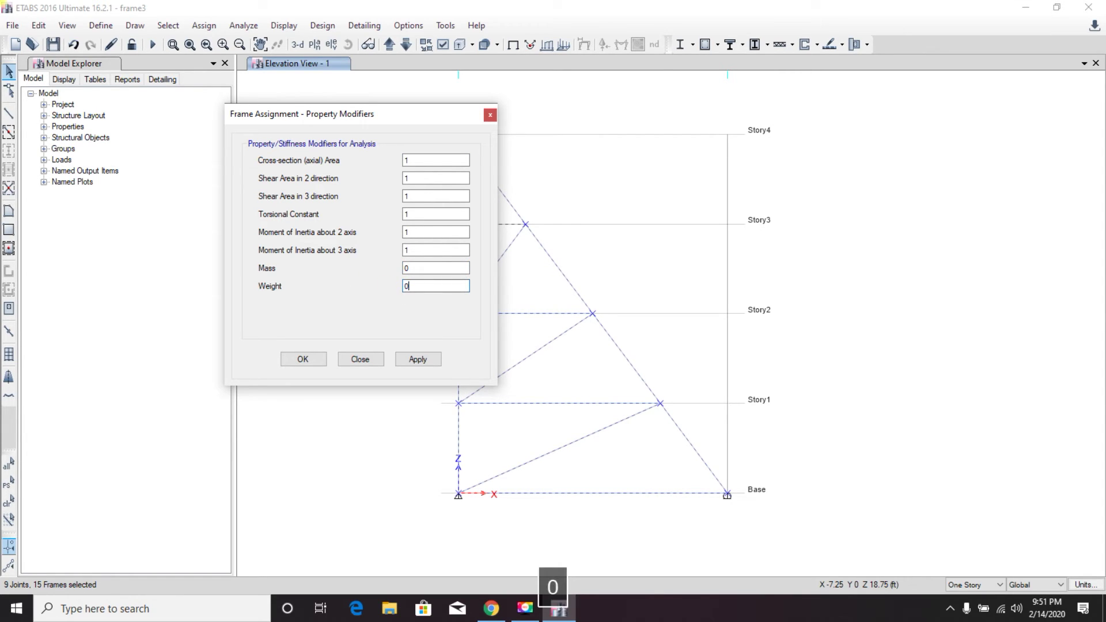
click(419, 360)
click(302, 360)
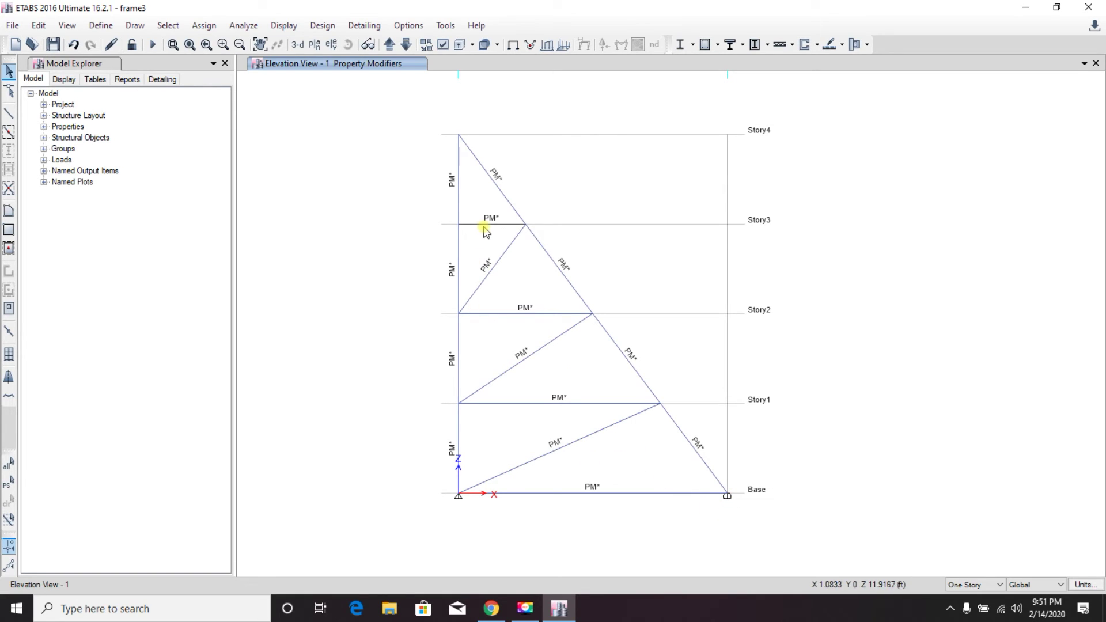
Rerun the analysis and display the Dead case Fx and Fz restraint reactions as arrows
click(152, 45)
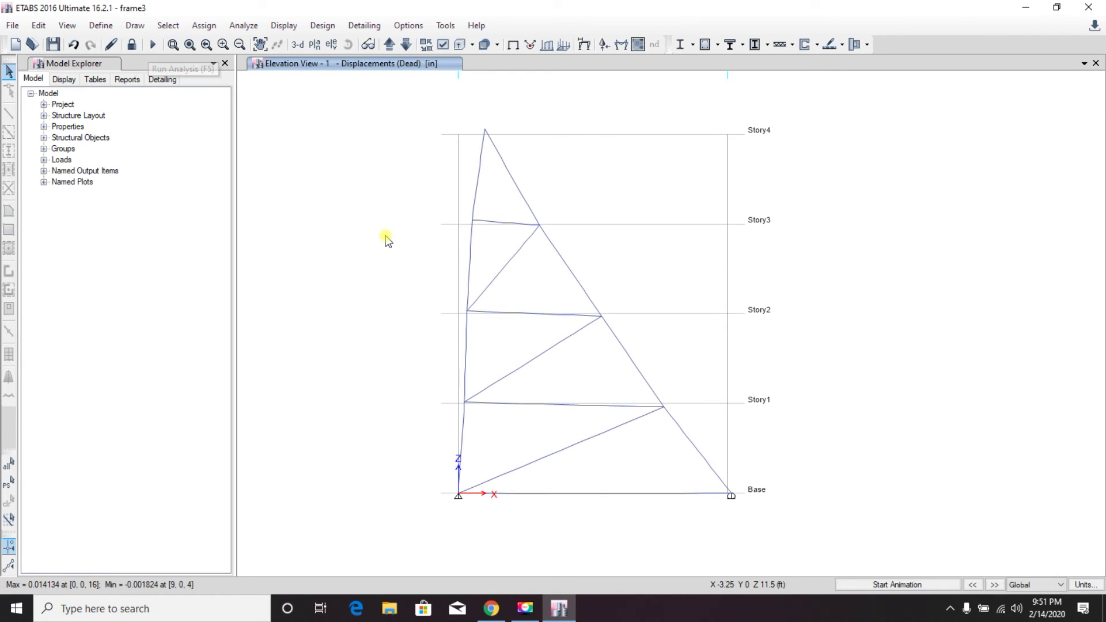
click(604, 44)
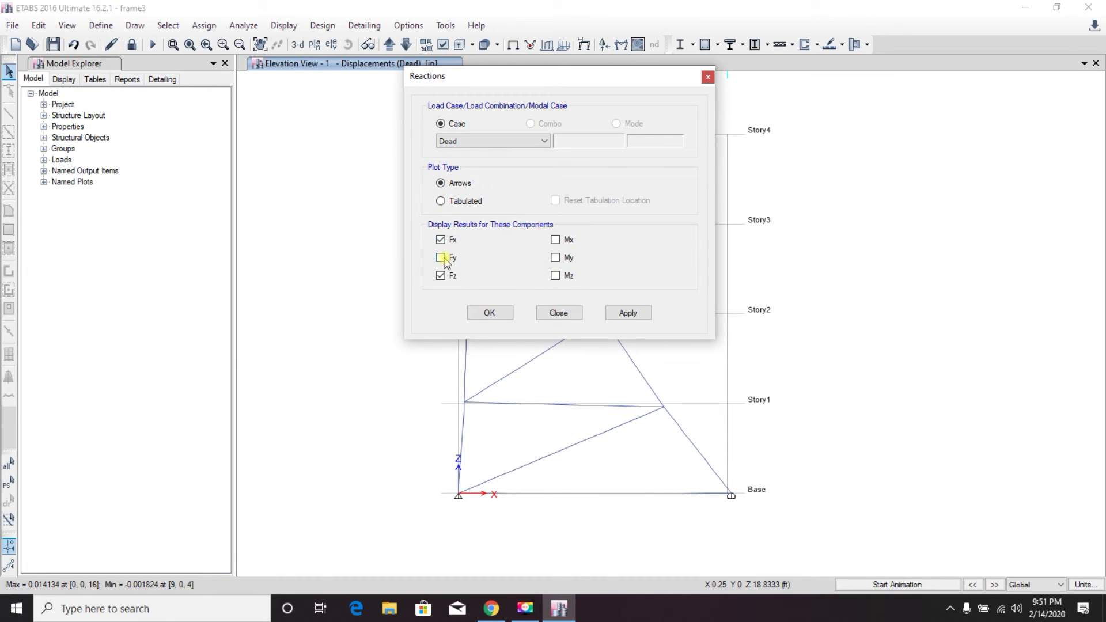
click(628, 313)
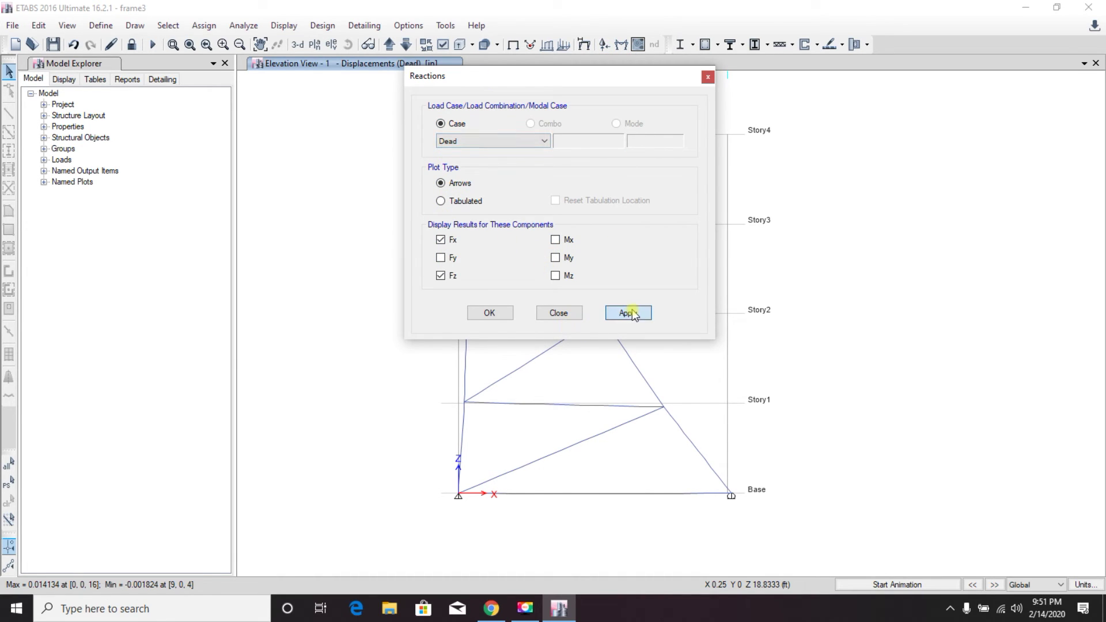
click(480, 317)
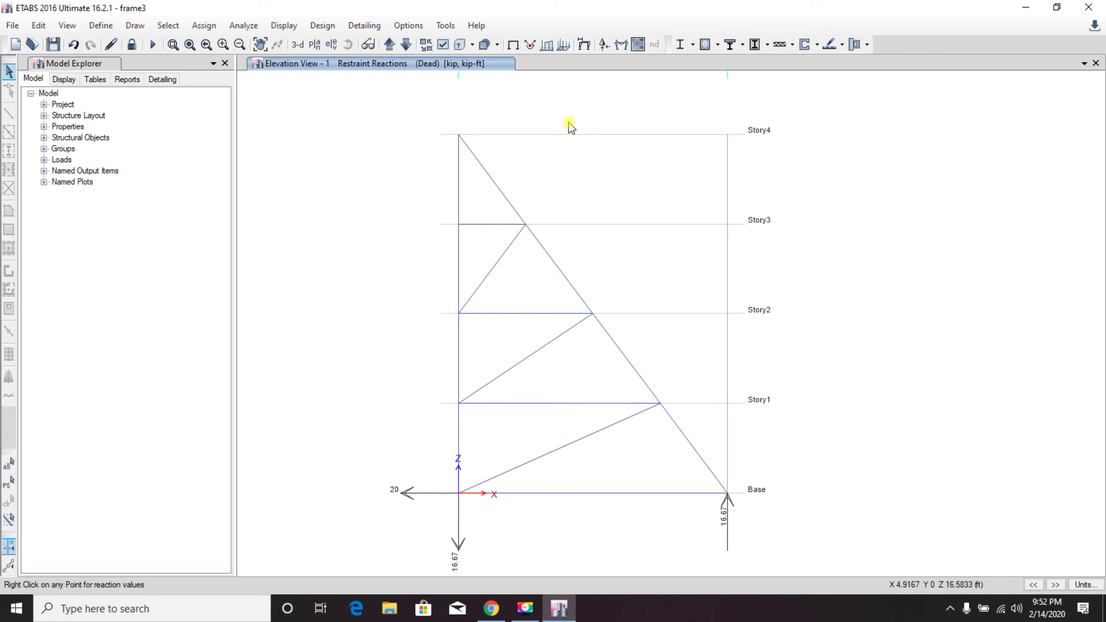
click(584, 45)
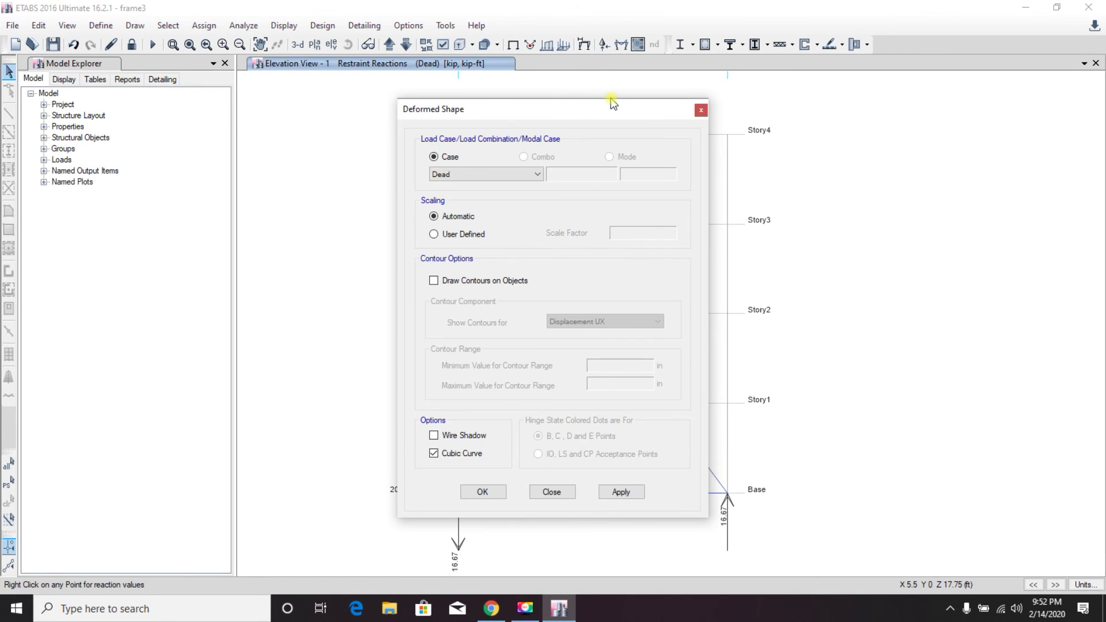
drag(612, 103, 647, 110)
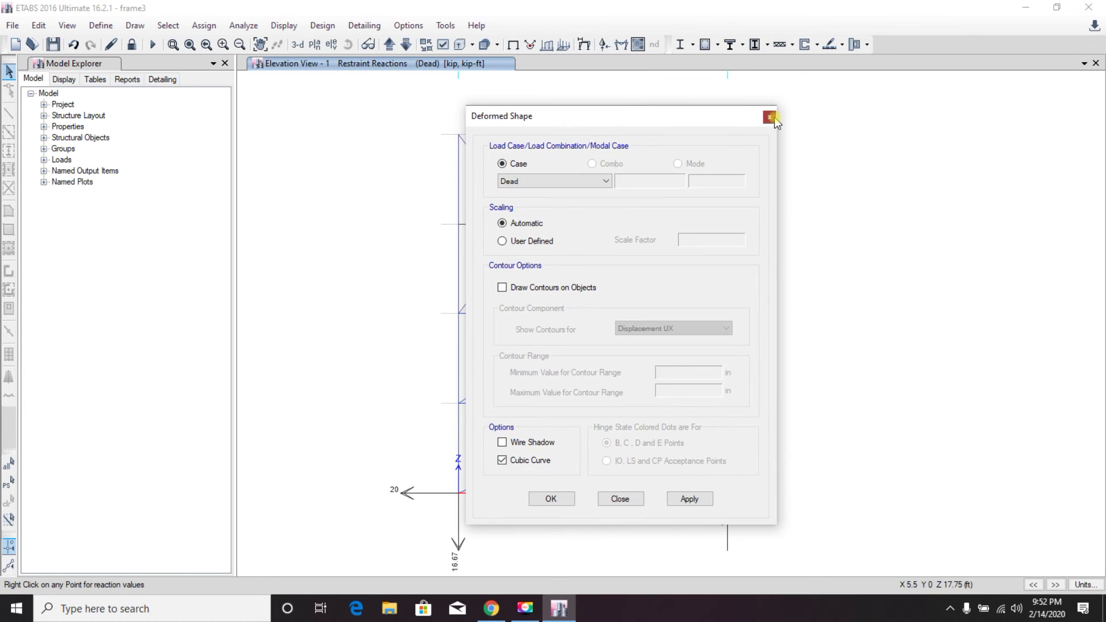
click(770, 118)
Display the filled Axial Force diagram of the frames for the Dead case, showing values at controlling stations
click(622, 47)
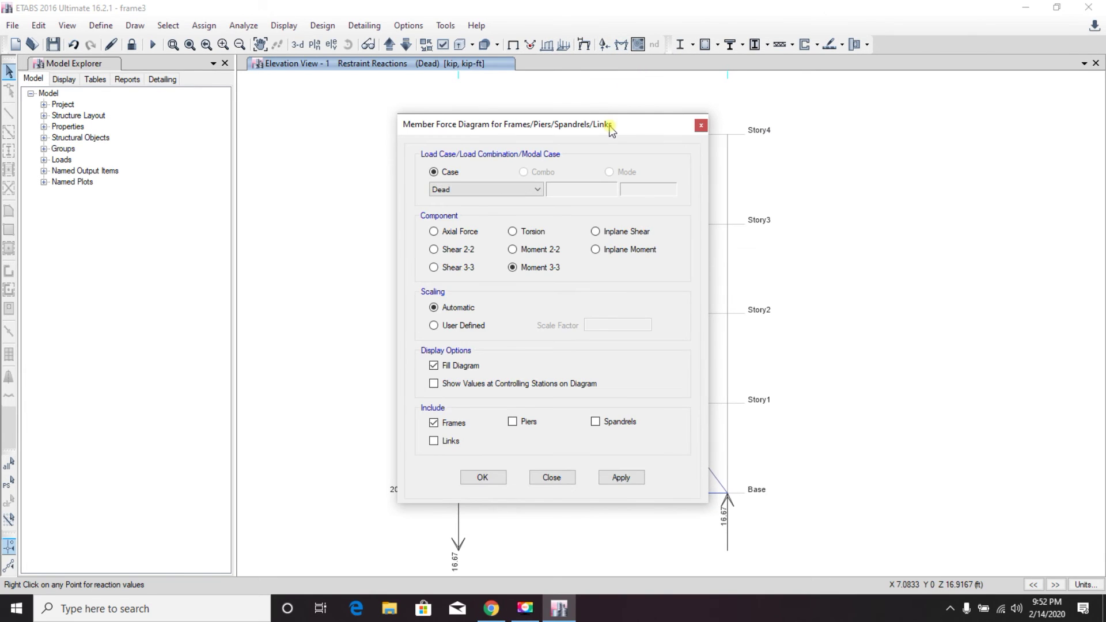
drag(612, 123, 955, 111)
click(793, 216)
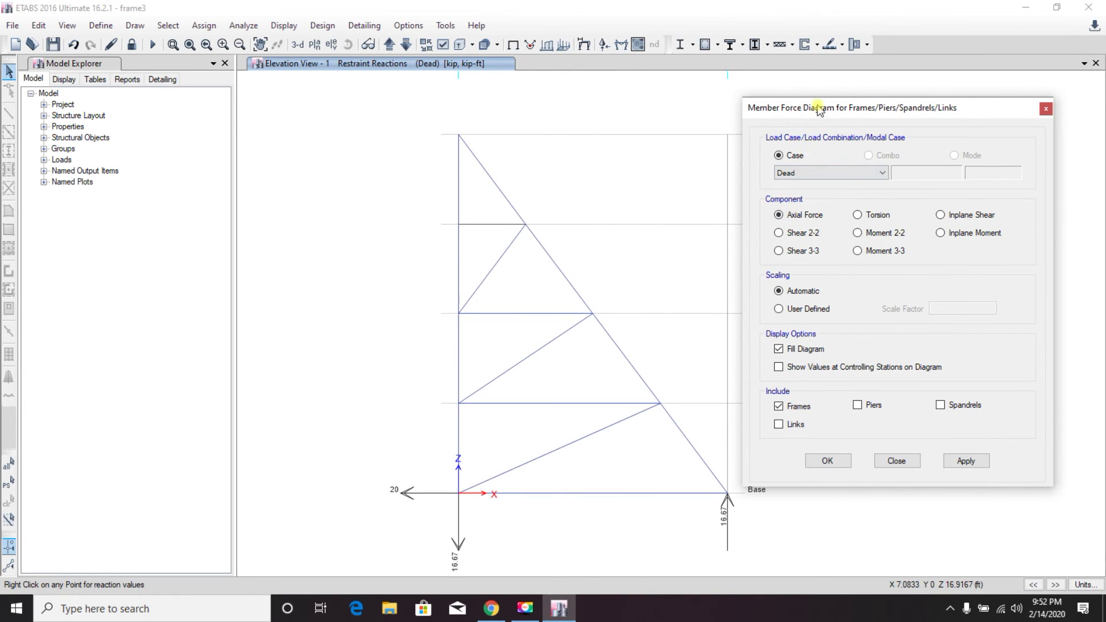
drag(819, 109, 811, 68)
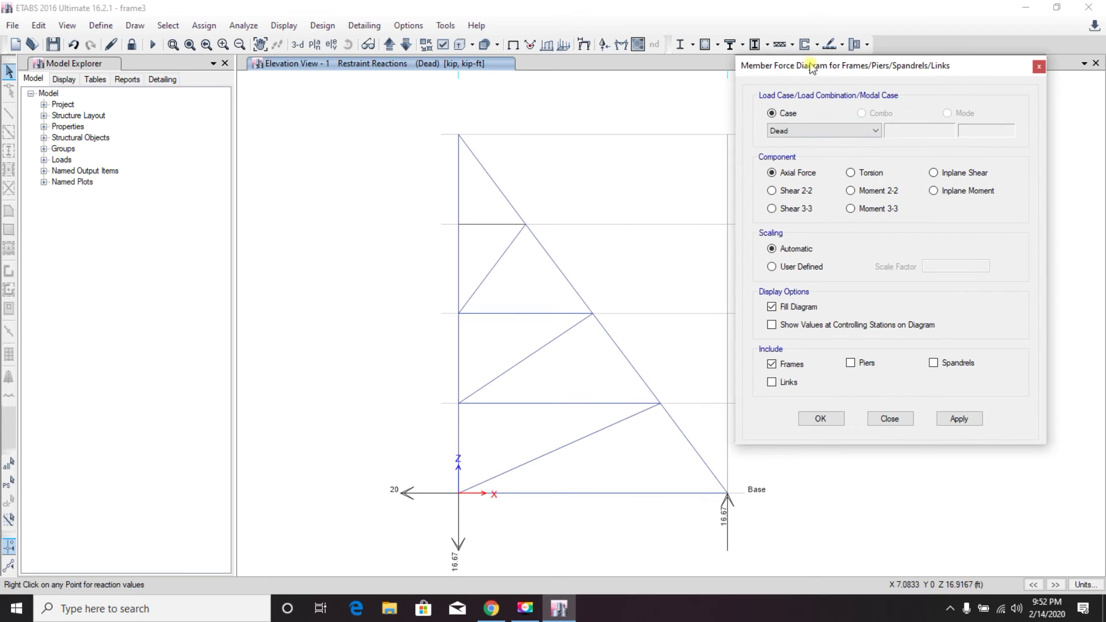
click(638, 44)
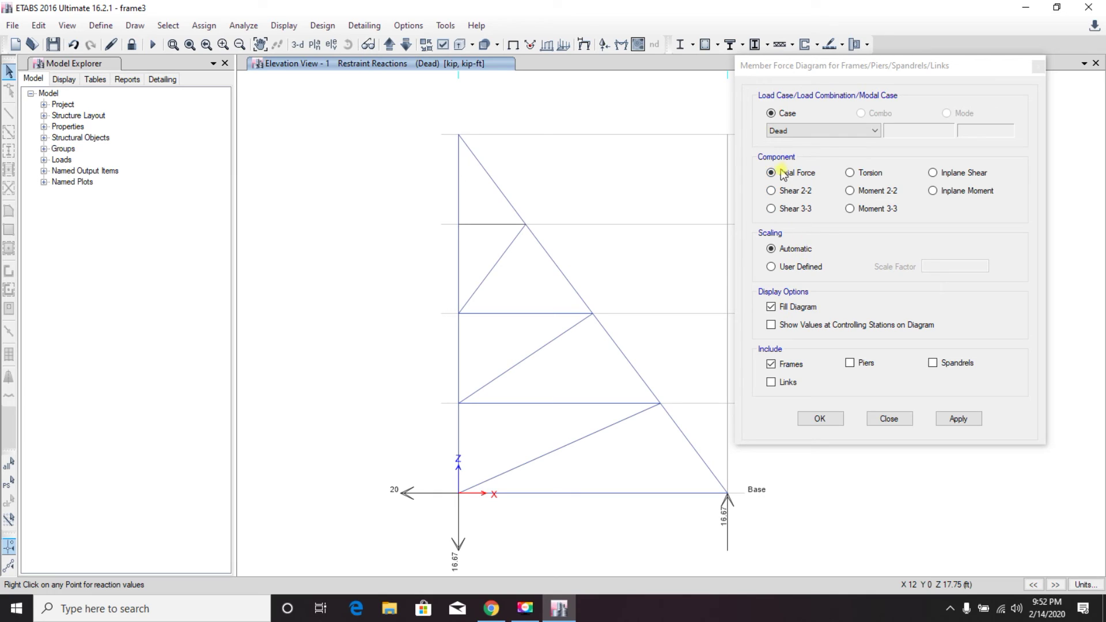
click(787, 325)
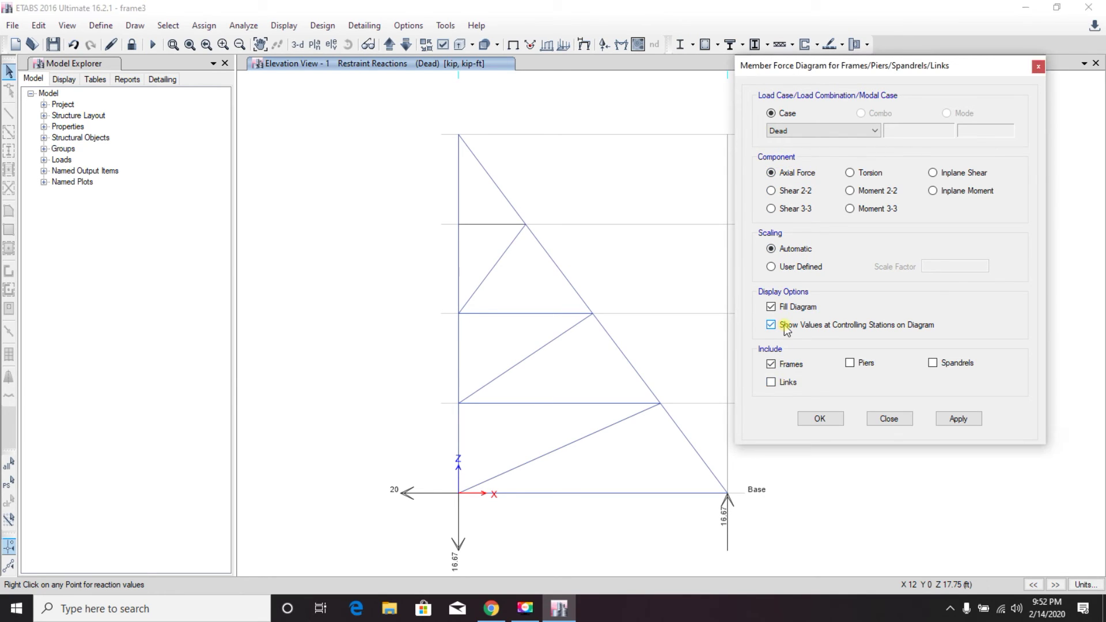
click(956, 420)
click(819, 420)
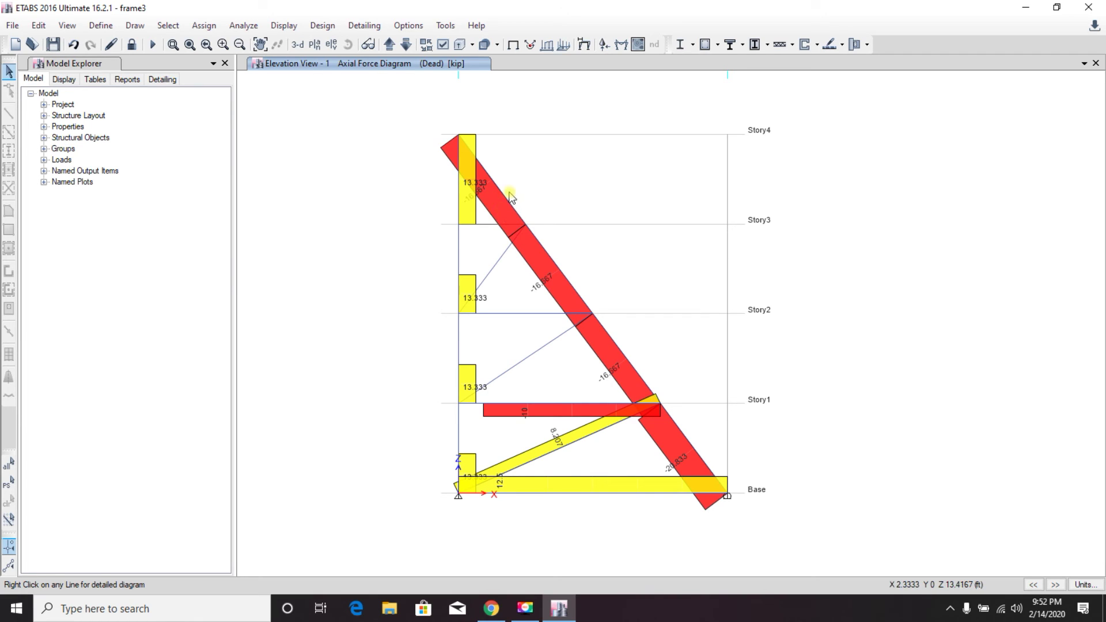
Examine the axial forces along the truss members and view the detailed axial diagram of the base beam
click(473, 293)
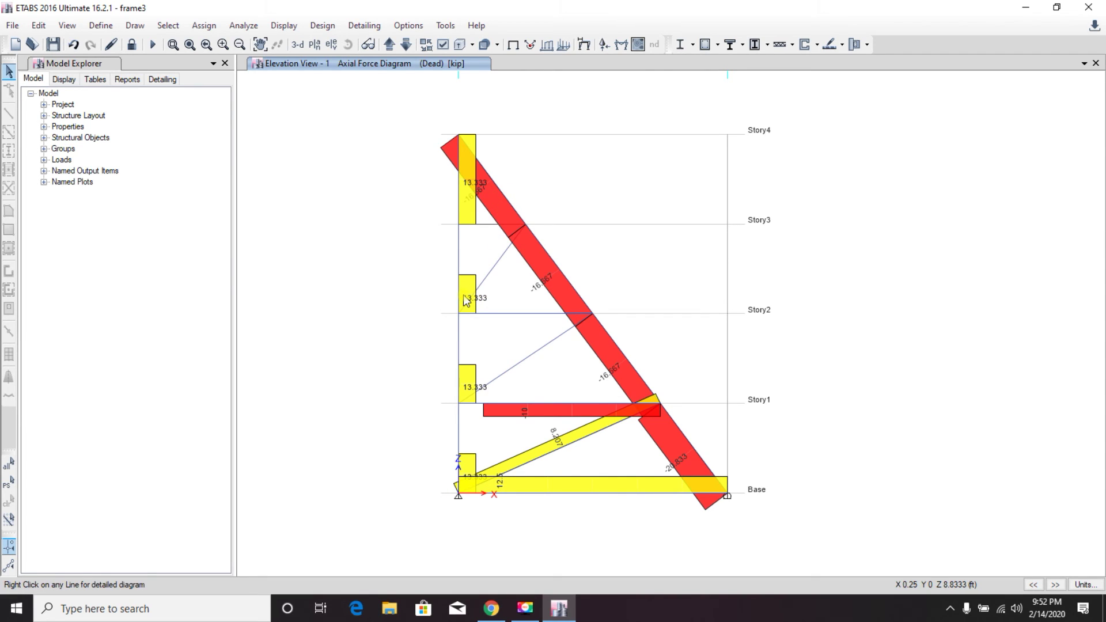
click(467, 311)
click(464, 153)
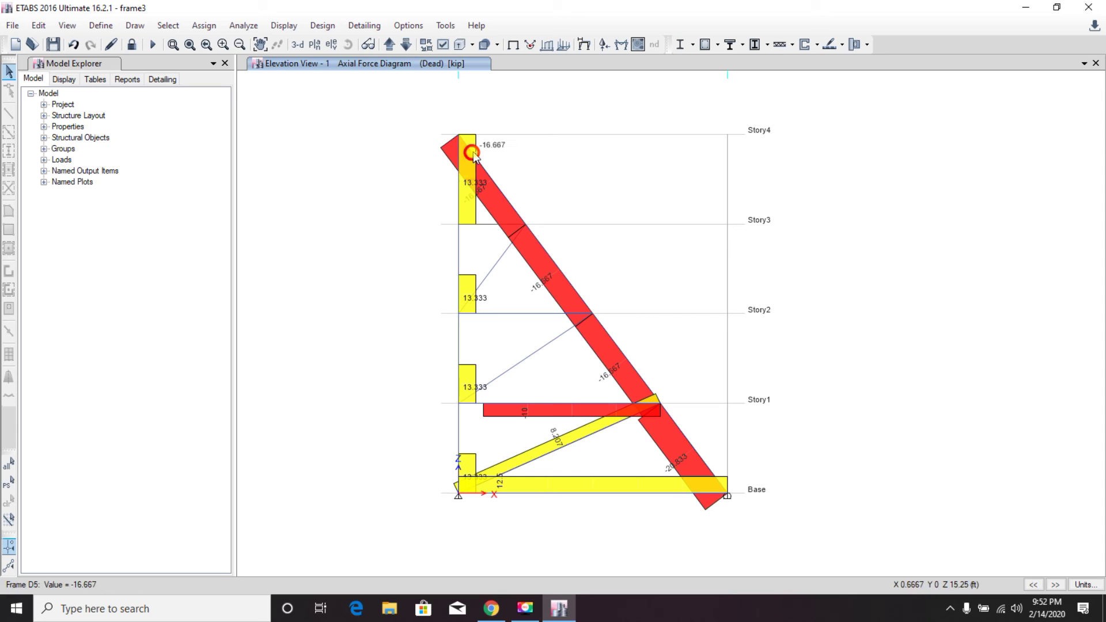
click(465, 277)
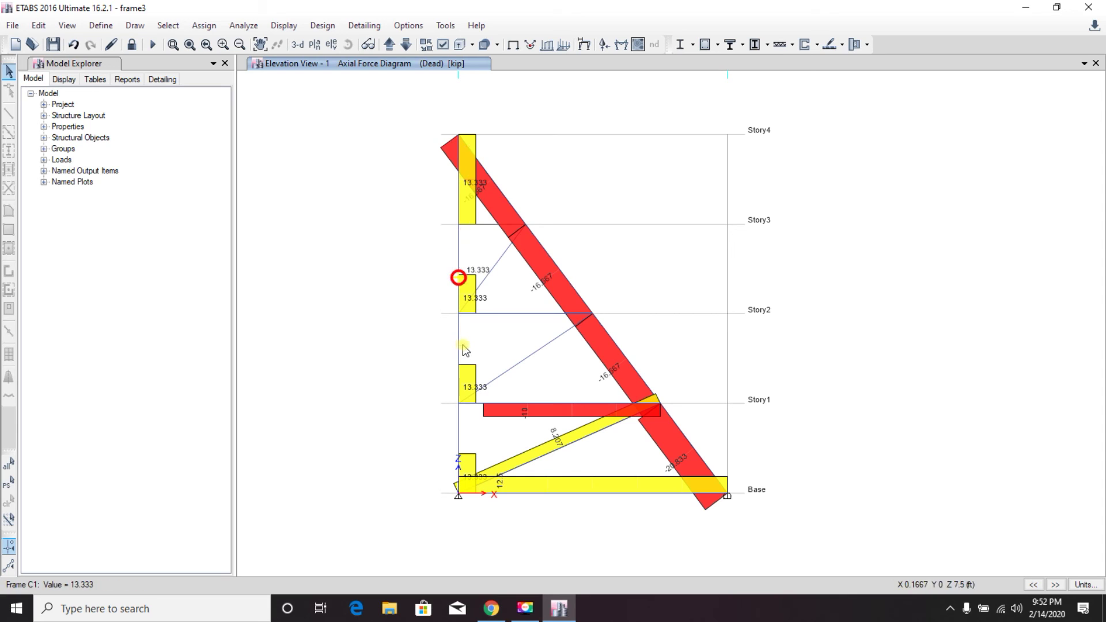
click(523, 496)
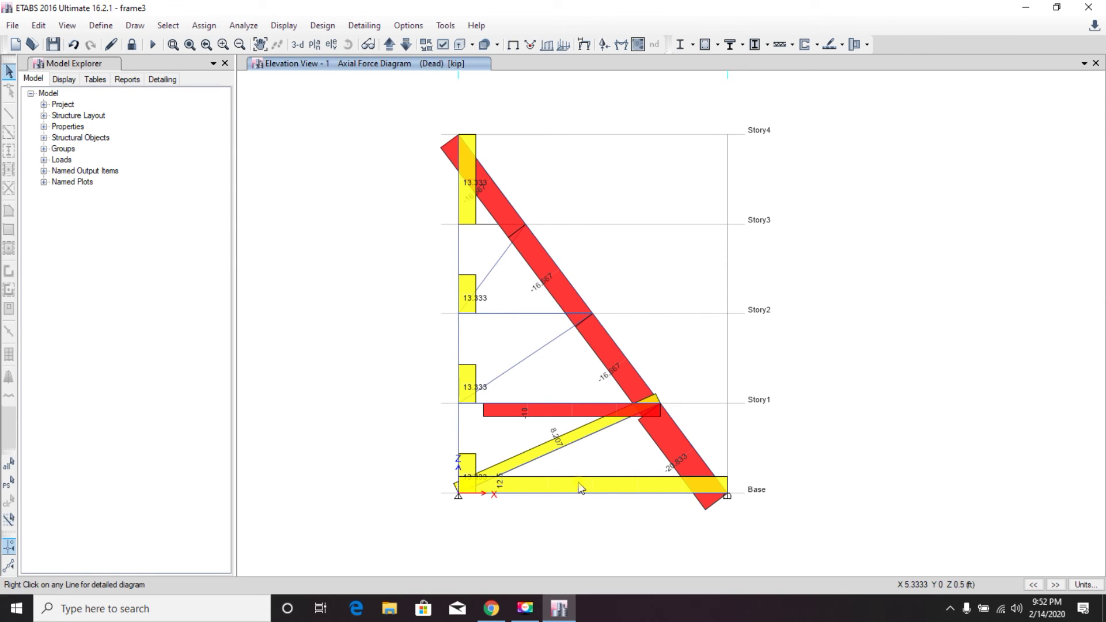
right_click(579, 488)
click(542, 499)
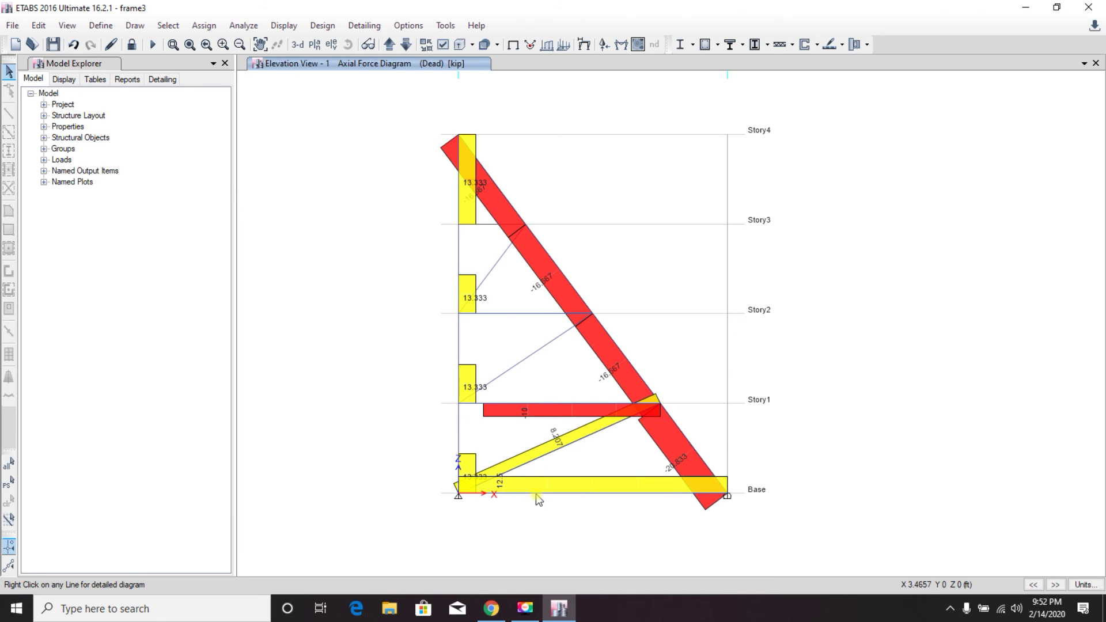
click(548, 499)
right_click(552, 499)
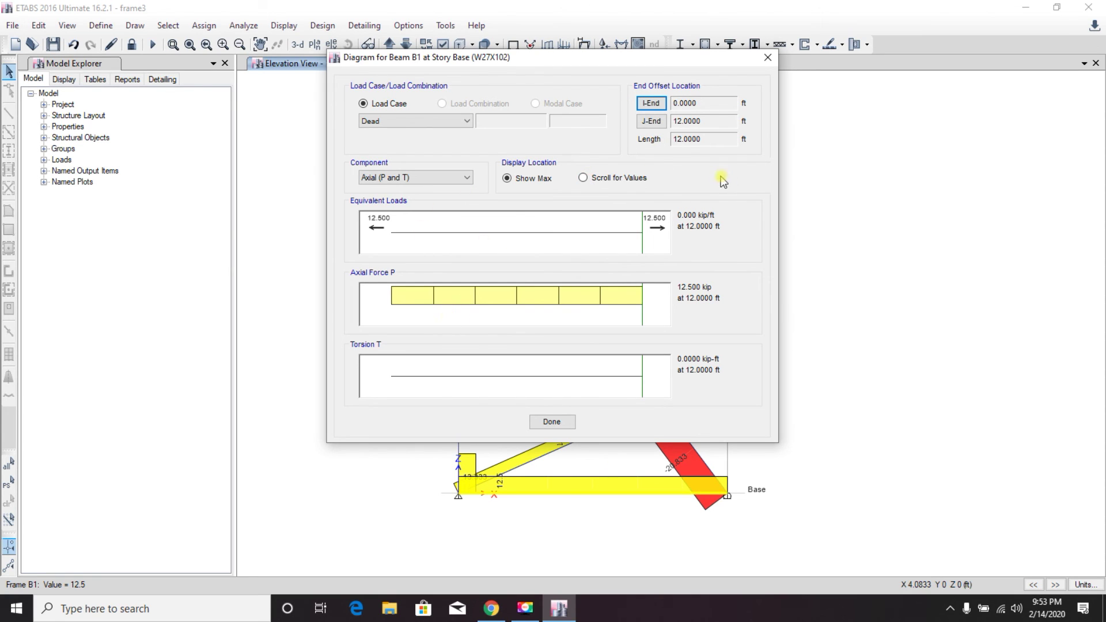
click(767, 57)
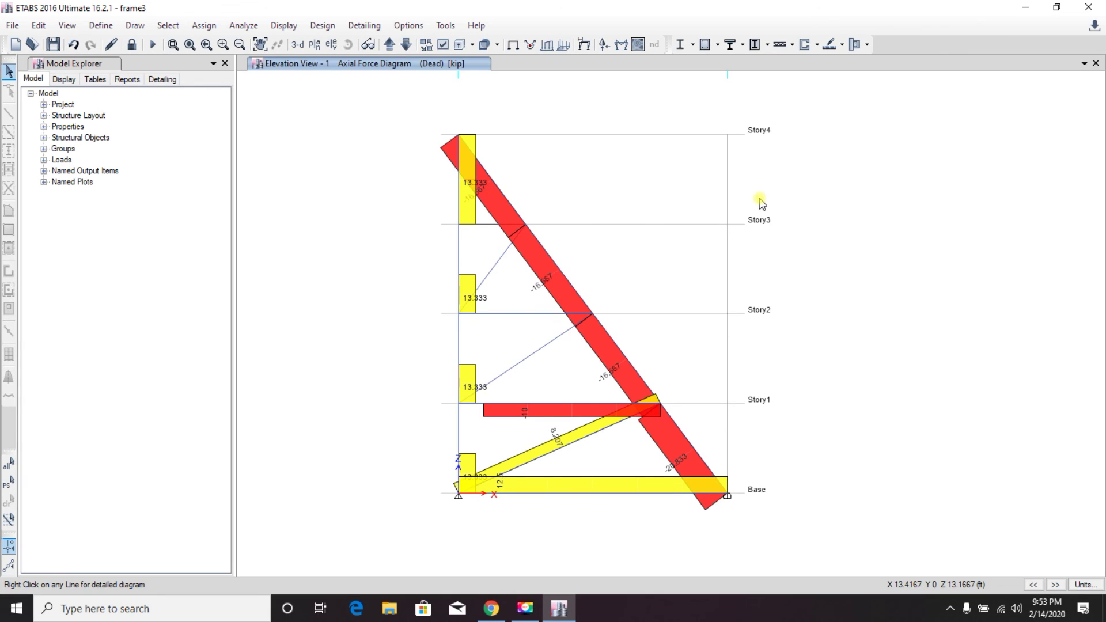